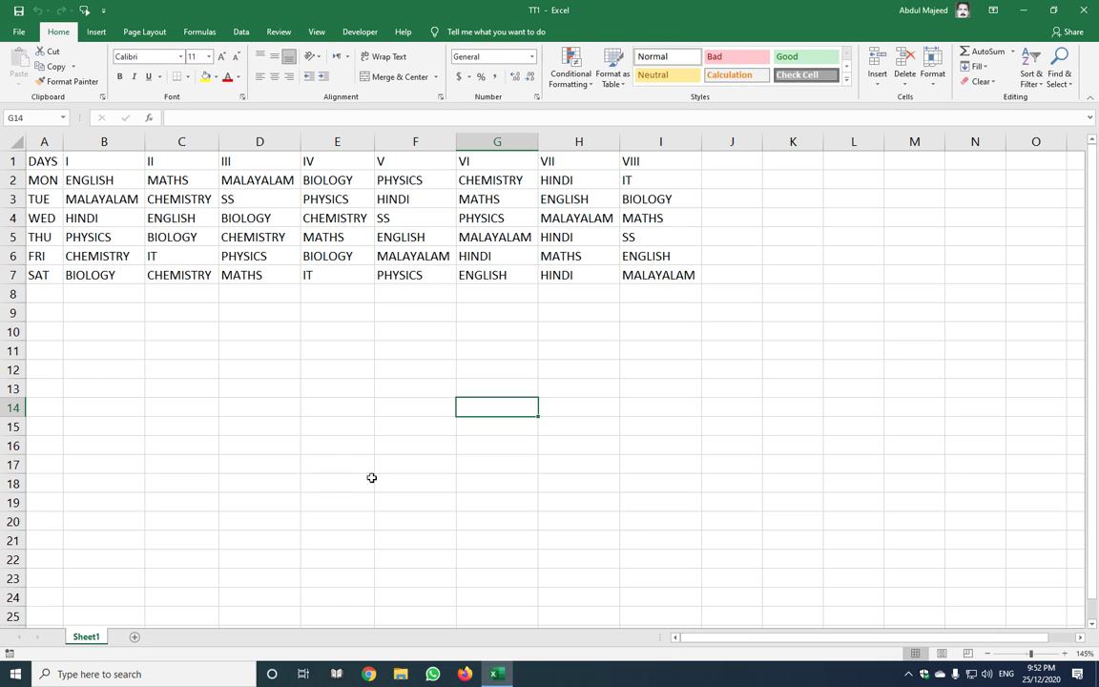
Zoom the timetable worksheet in to about 205%
scroll(486, 448, "up", 7, "ctrl")
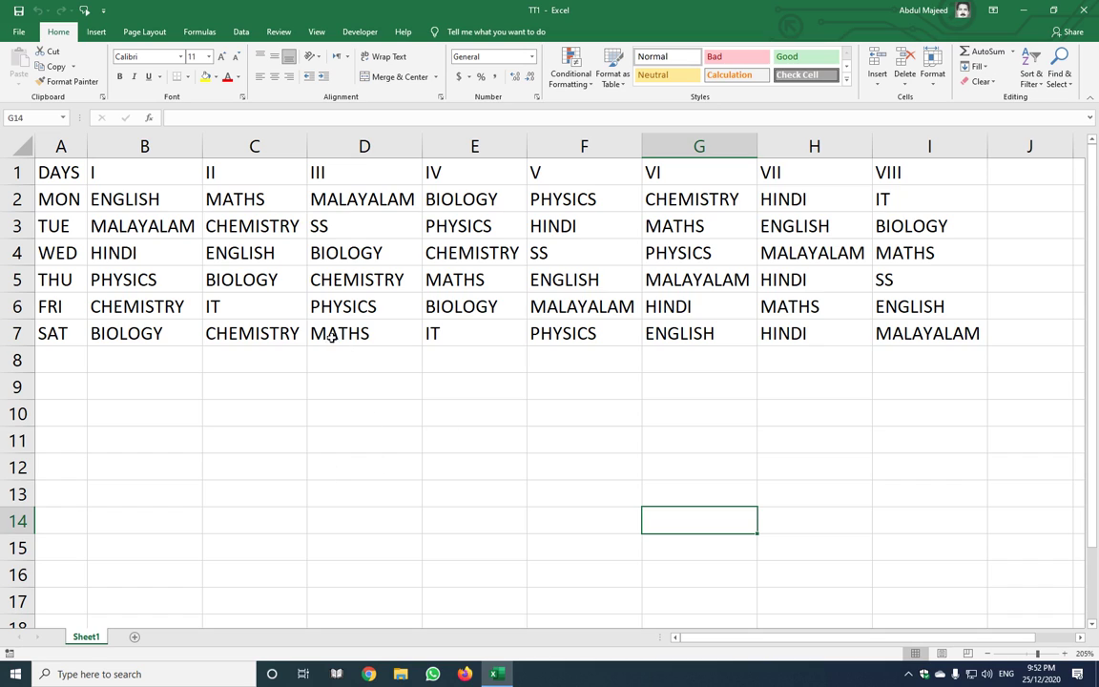
Angle ENGLISH in B2 counterclockwise
left_click(157, 198)
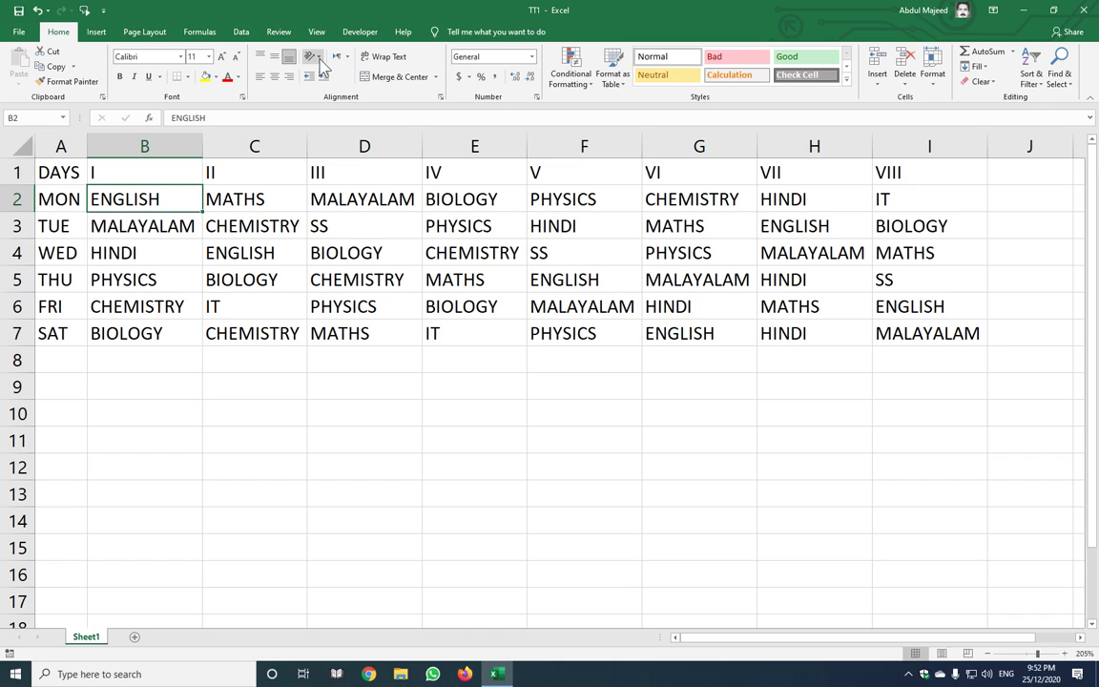
left_click(319, 59)
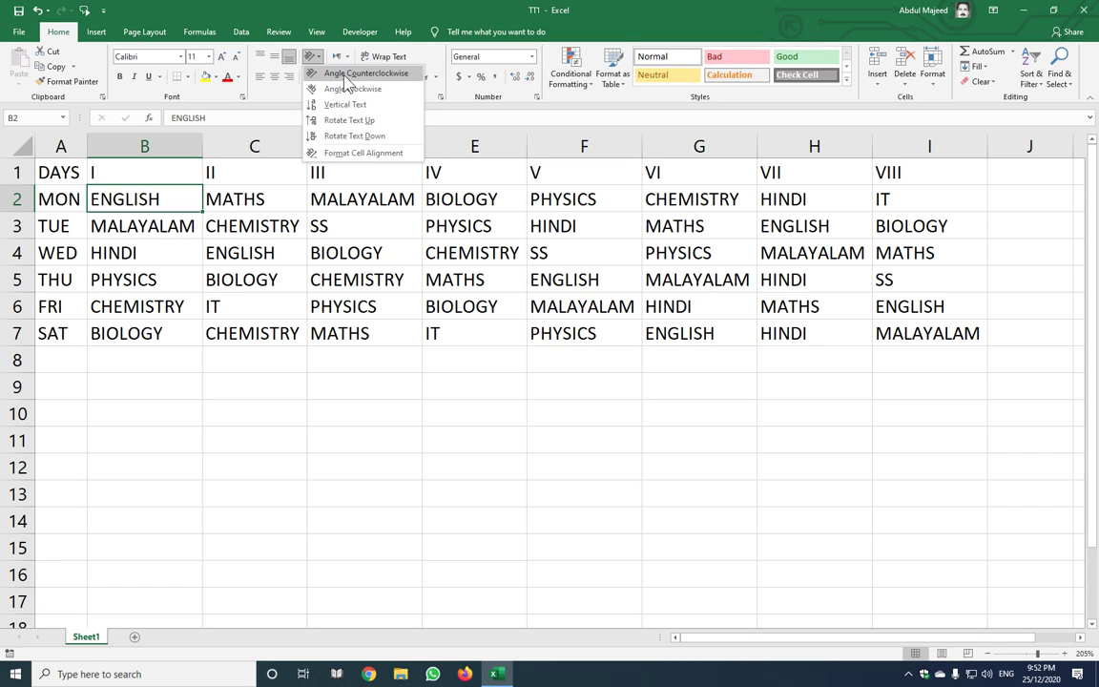
left_click(345, 74)
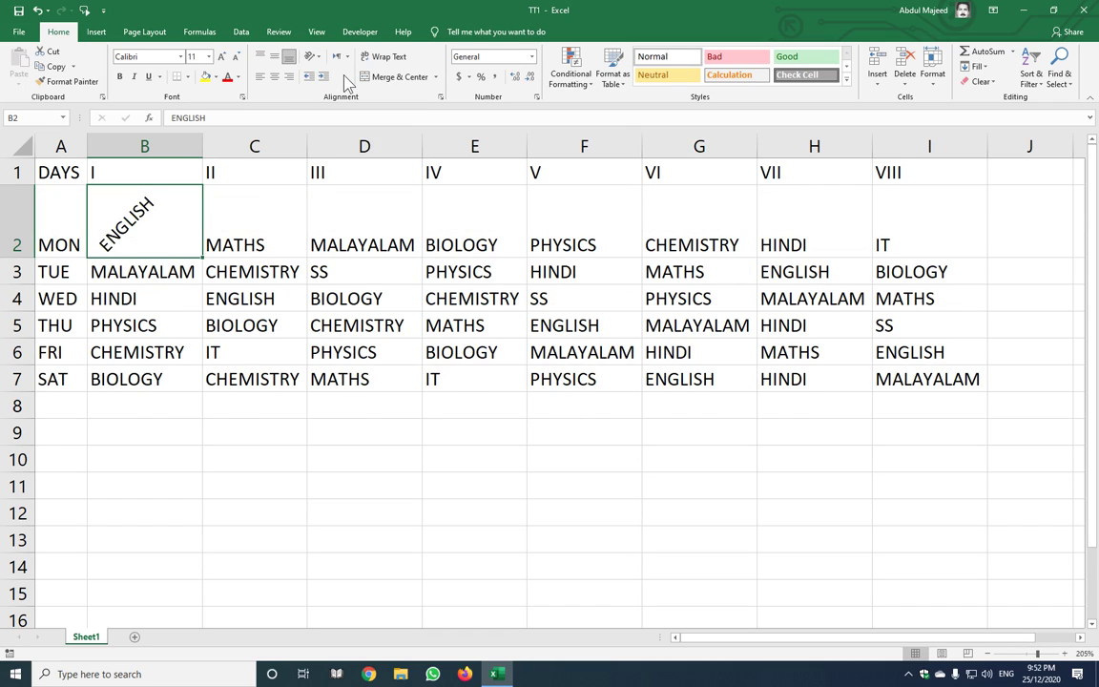
Angle MALAYALAM in B3 clockwise
left_click(166, 270)
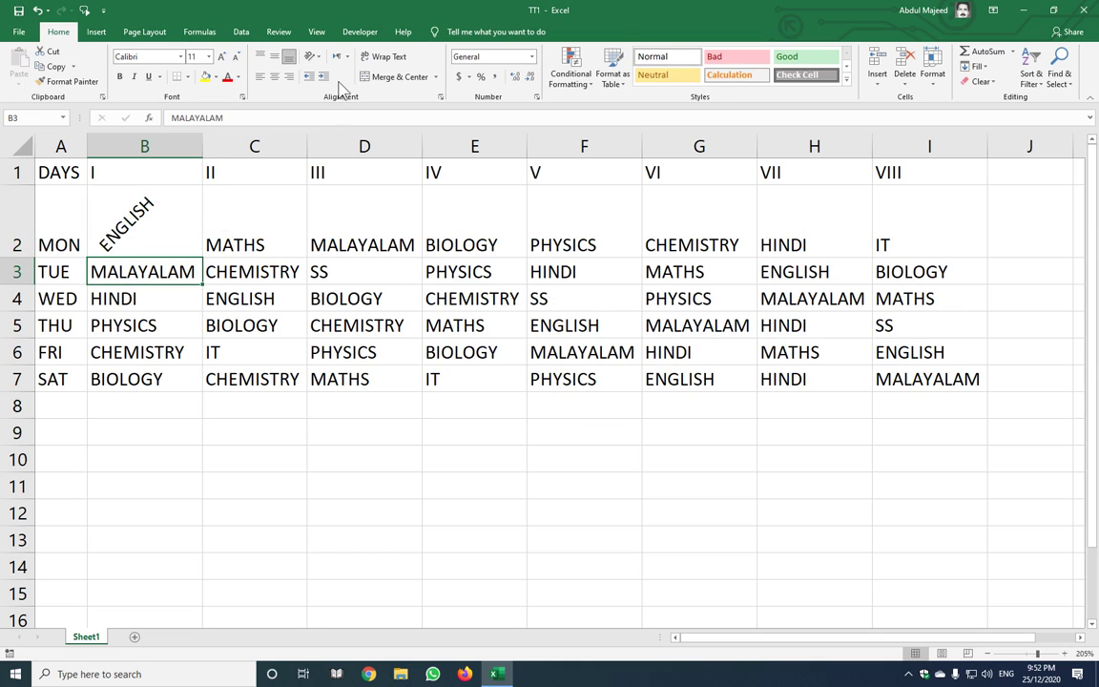
left_click(316, 58)
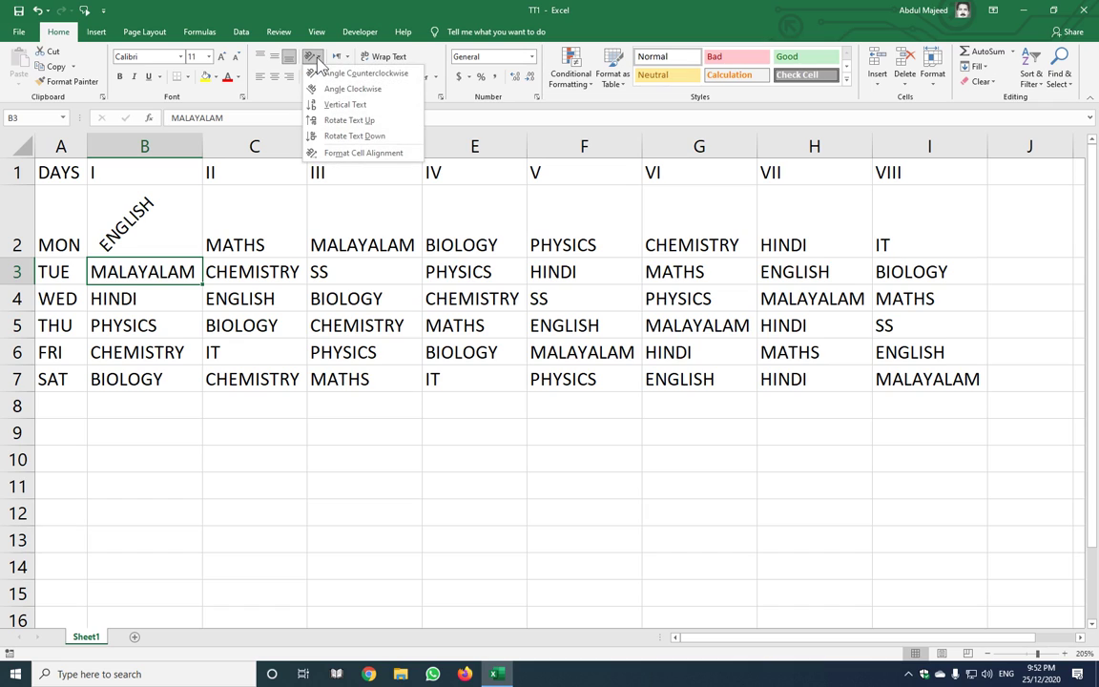
left_click(353, 95)
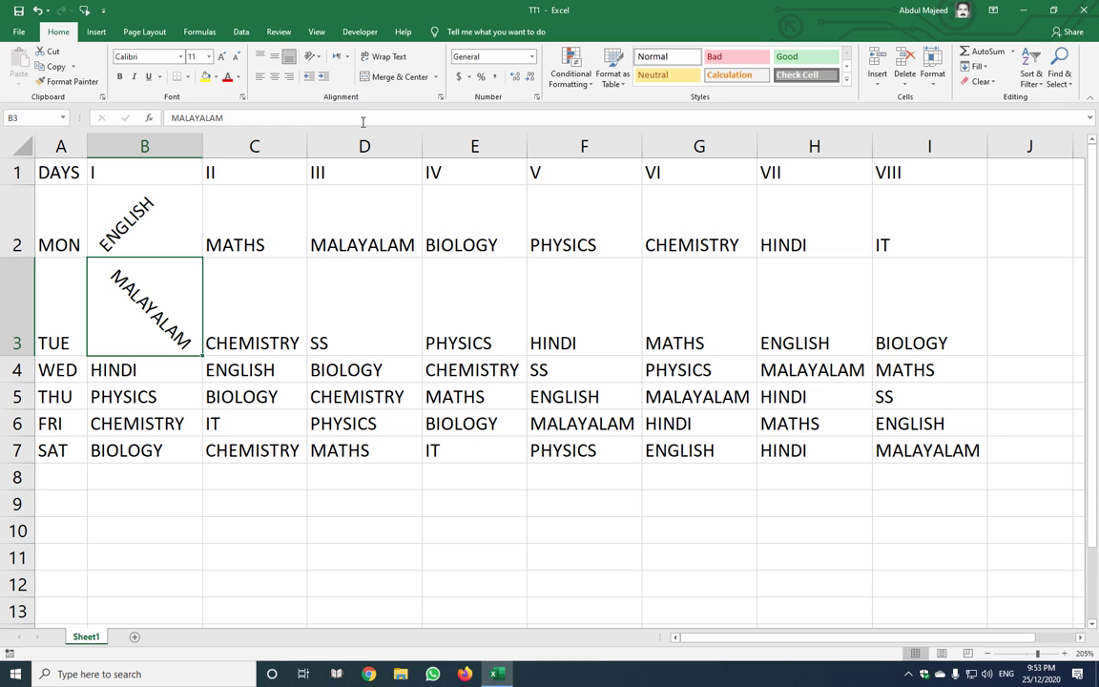
scroll(420, 314, "down", 2, "ctrl")
scroll(419, 314, "down", 1, "ctrl")
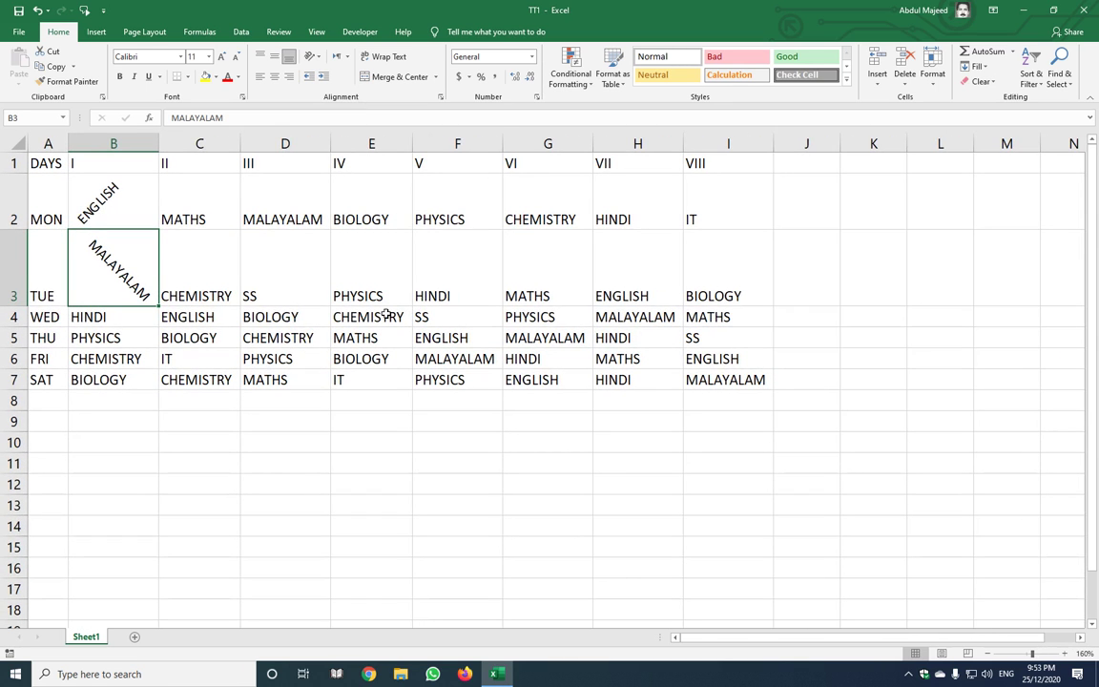
Copy B2's counterclockwise angle to C3 and B3's clockwise angle to C2 with Format Painter
left_click(113, 194)
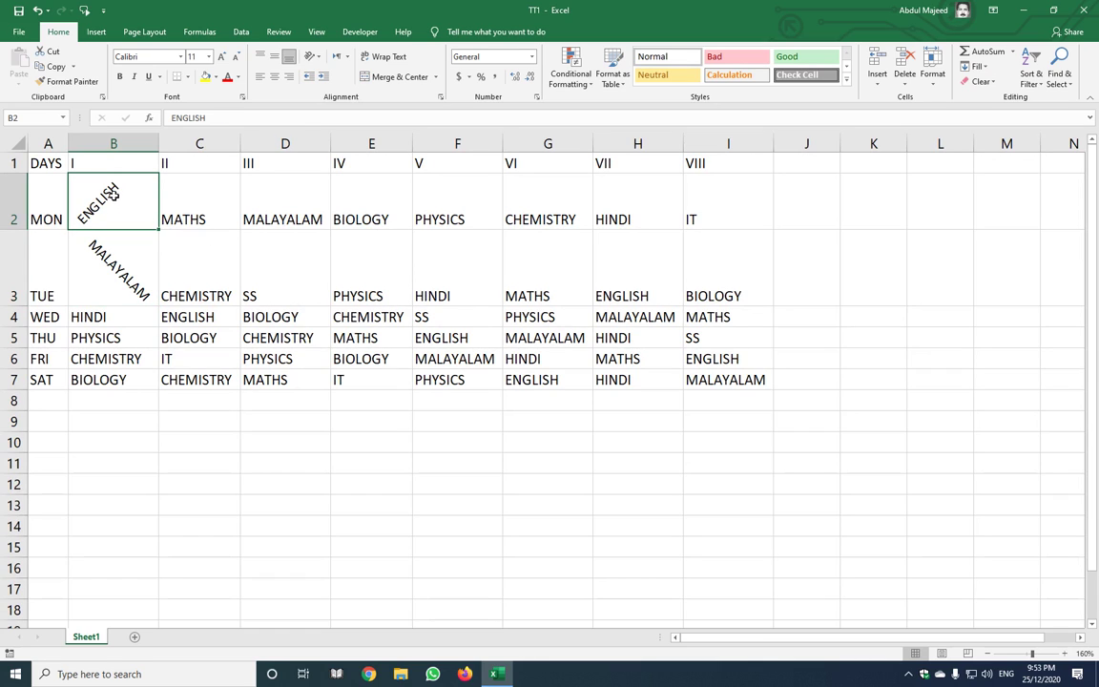
left_click(77, 85)
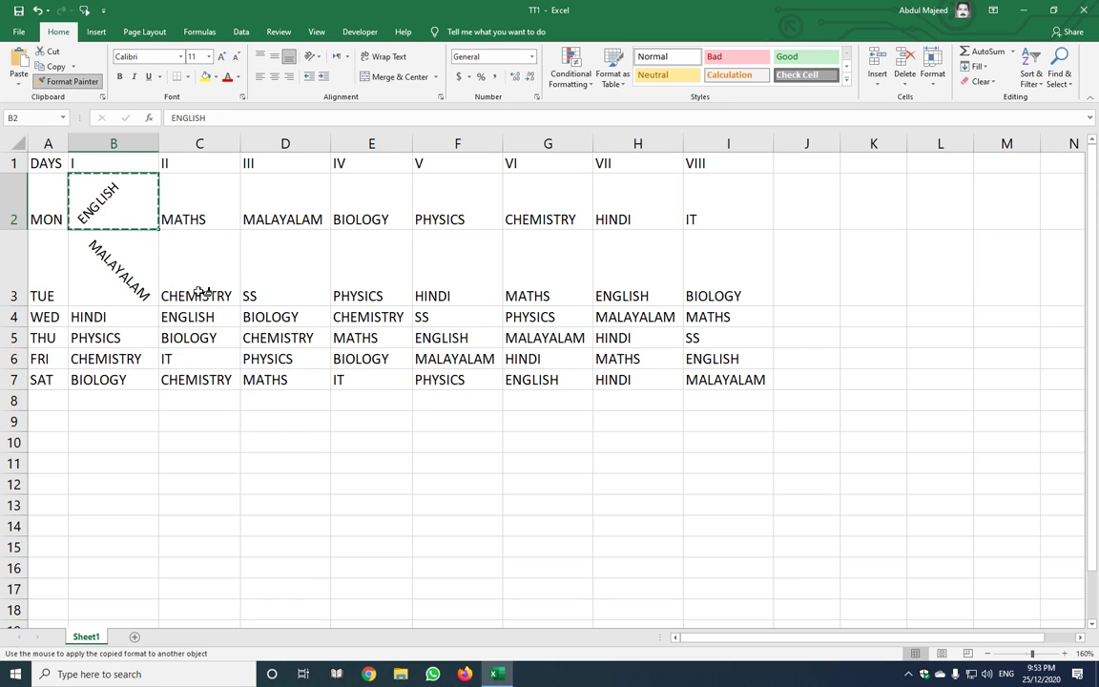
left_click(189, 265)
left_click(109, 195)
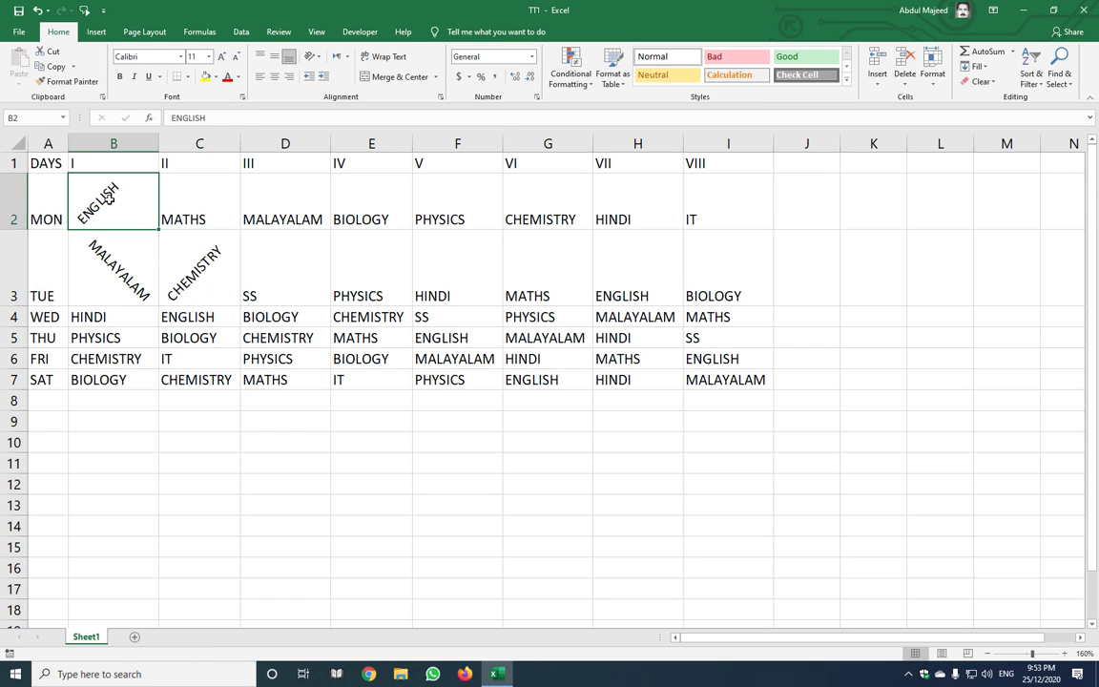
left_click(182, 234)
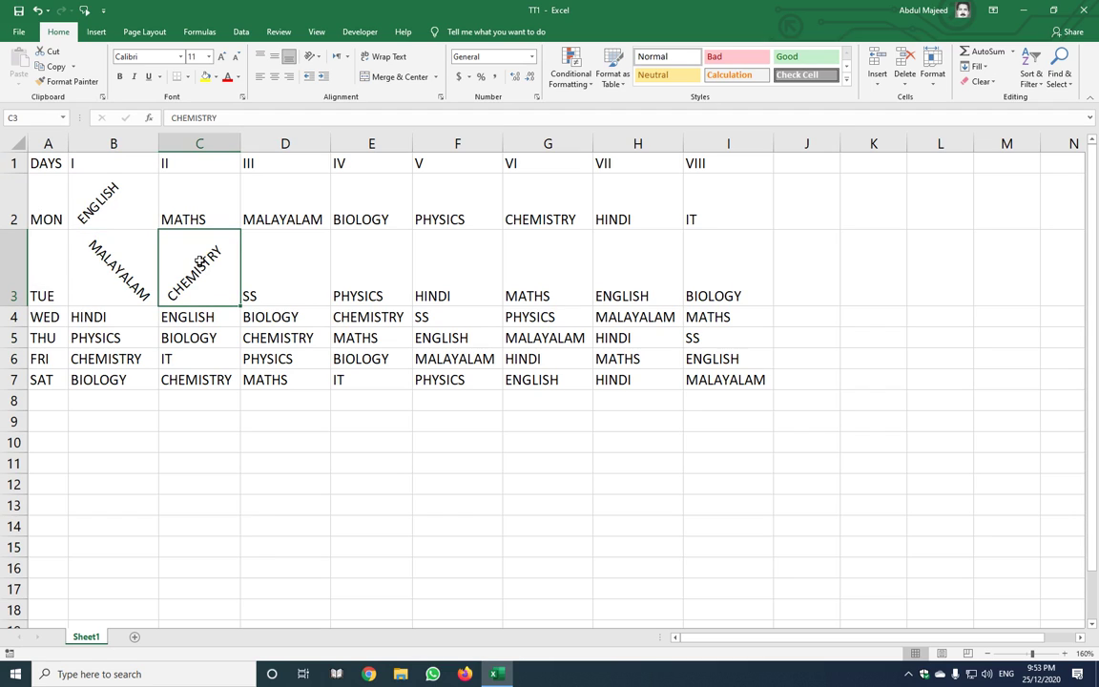
left_click(109, 248)
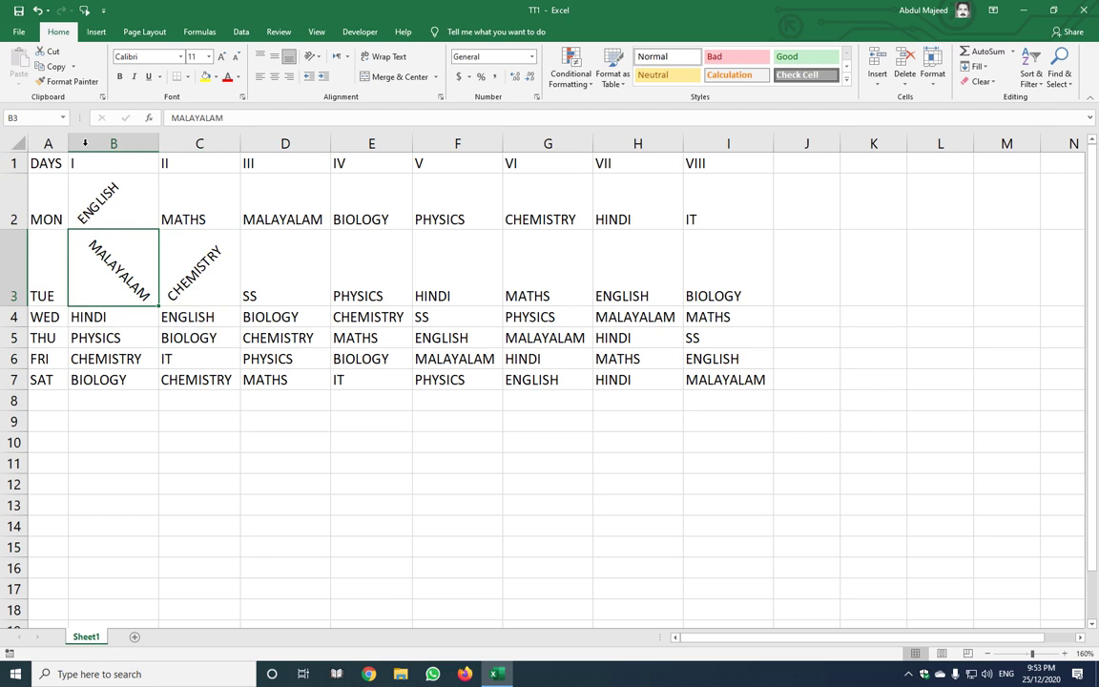
left_click(83, 86)
left_click(179, 182)
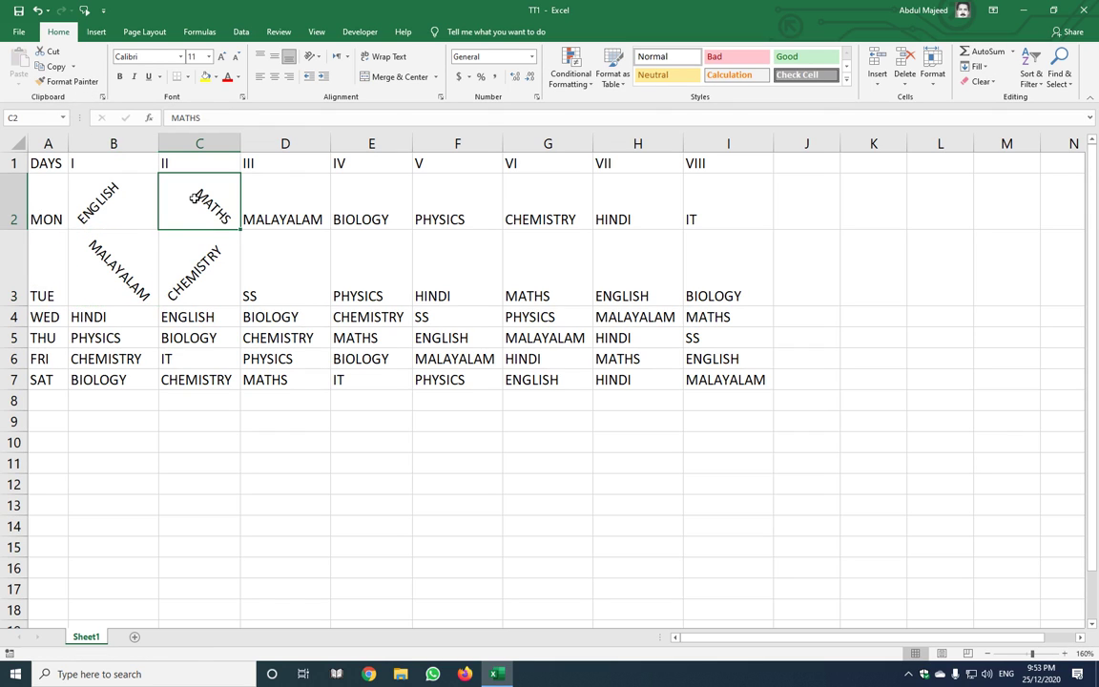
left_click(121, 274)
left_click(177, 185)
Format-paint the B2:C3 angled pattern across all subject cells B2:I7
left_click_drag(96, 195, 200, 227)
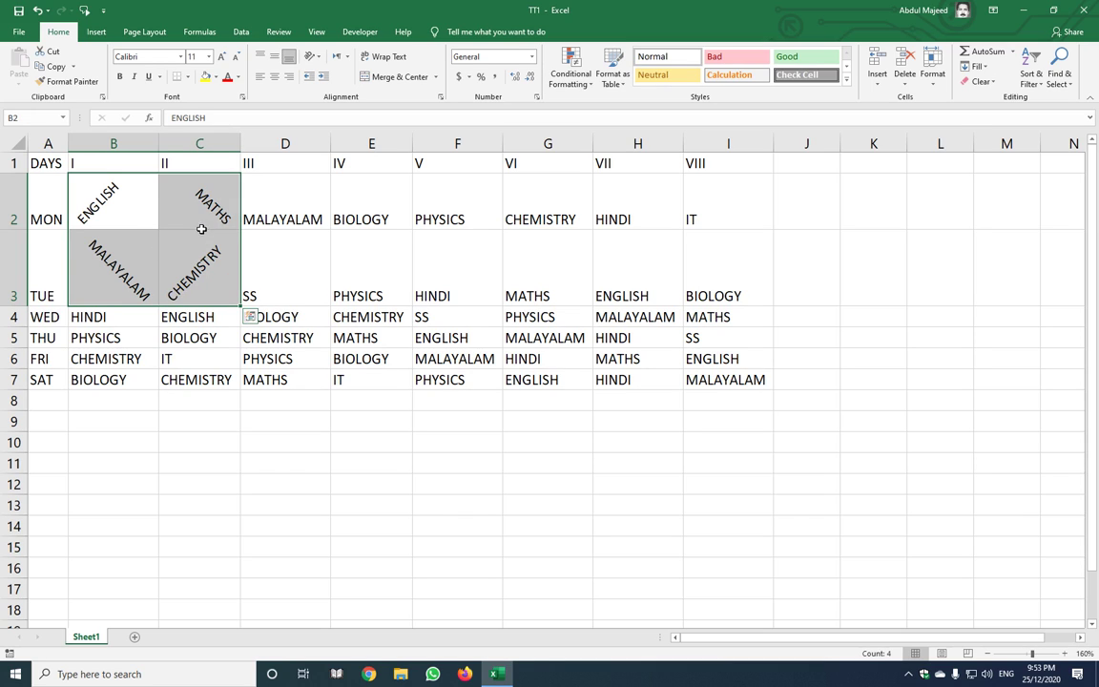
left_click(69, 82)
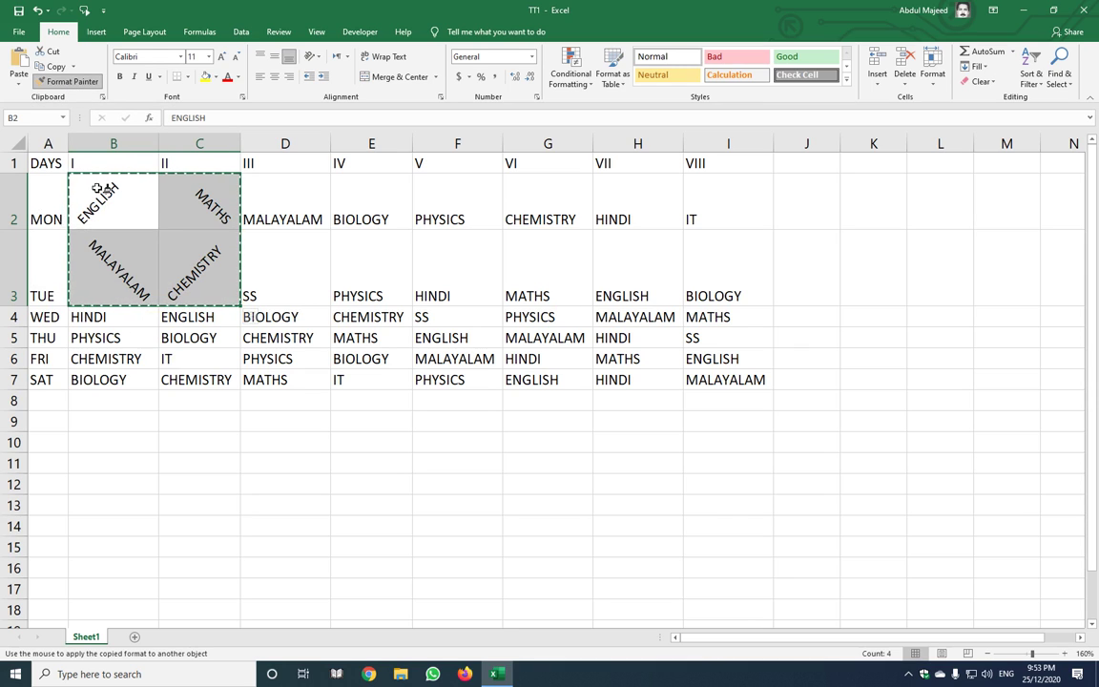
left_click(98, 190)
mouse_move(99, 190)
left_mouse_down()
mouse_move(219, 319)
mouse_move(395, 366)
mouse_move(594, 385)
mouse_move(718, 383)
left_mouse_up()
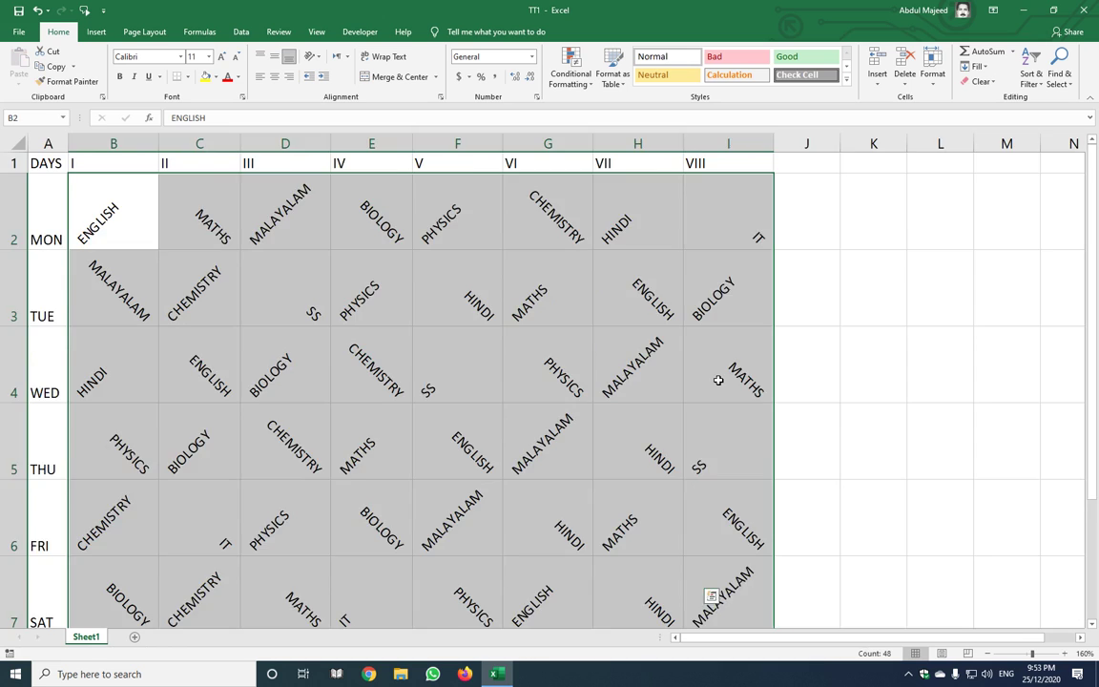
Select the whole sheet and apply Center and Middle Align to all text
scroll(718, 380, "down", 3)
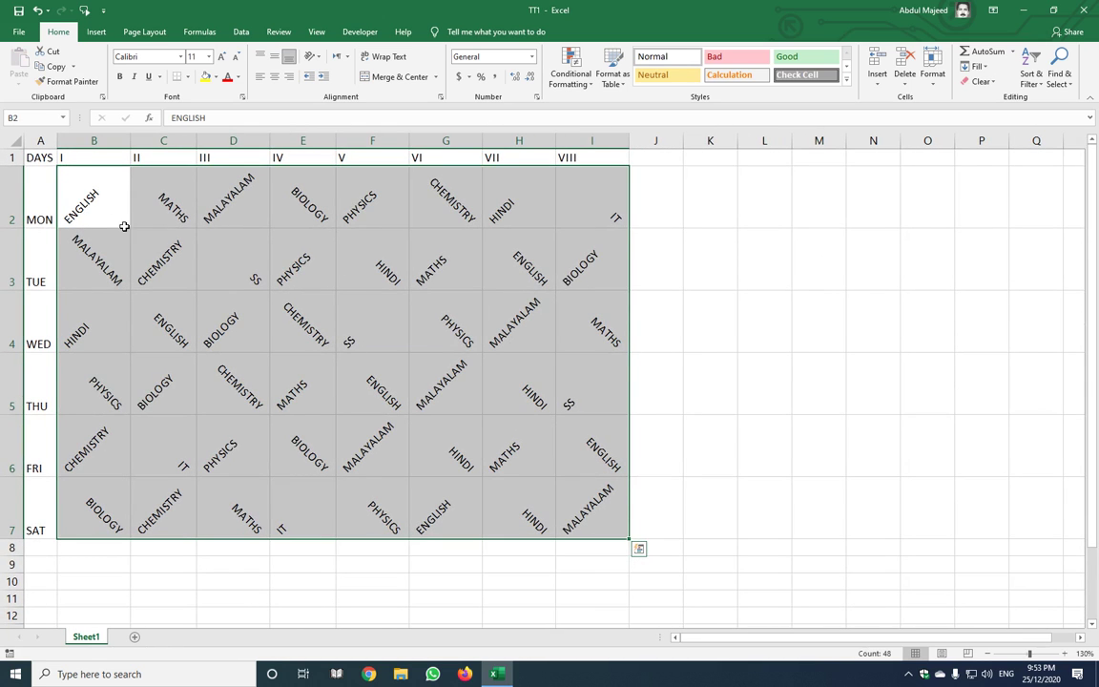
left_click(17, 143)
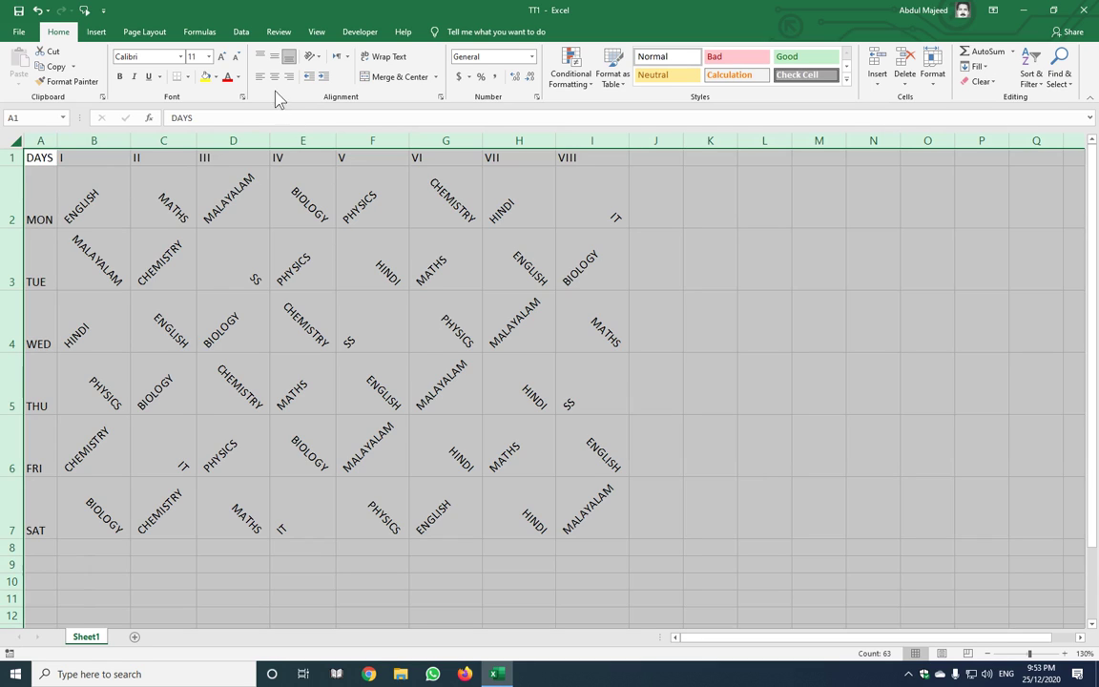
left_click(276, 79)
left_click(275, 58)
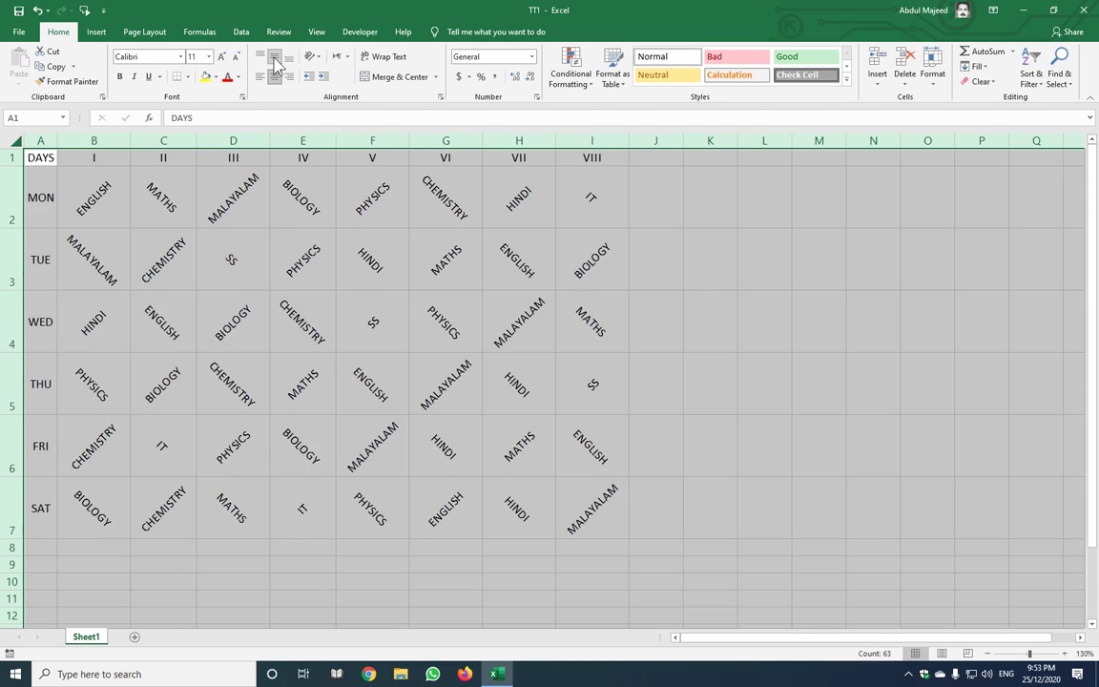
left_click(343, 273)
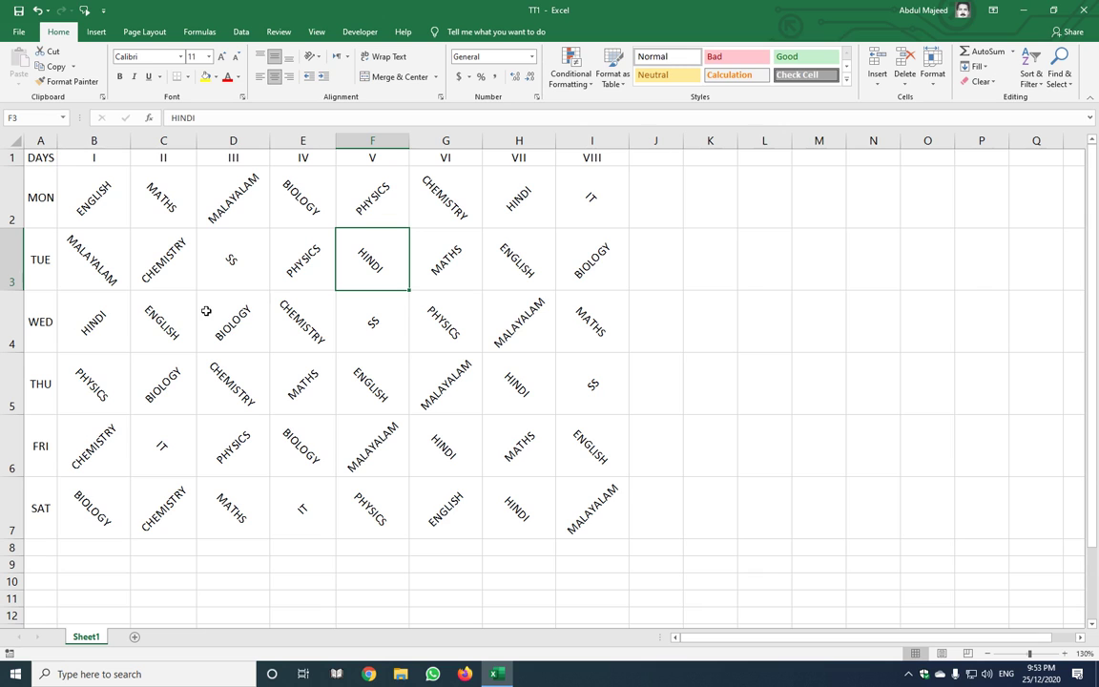
left_click(216, 141)
Insert a column before period III, merge D1:D7 and enter INTERVAL
right_click(234, 193)
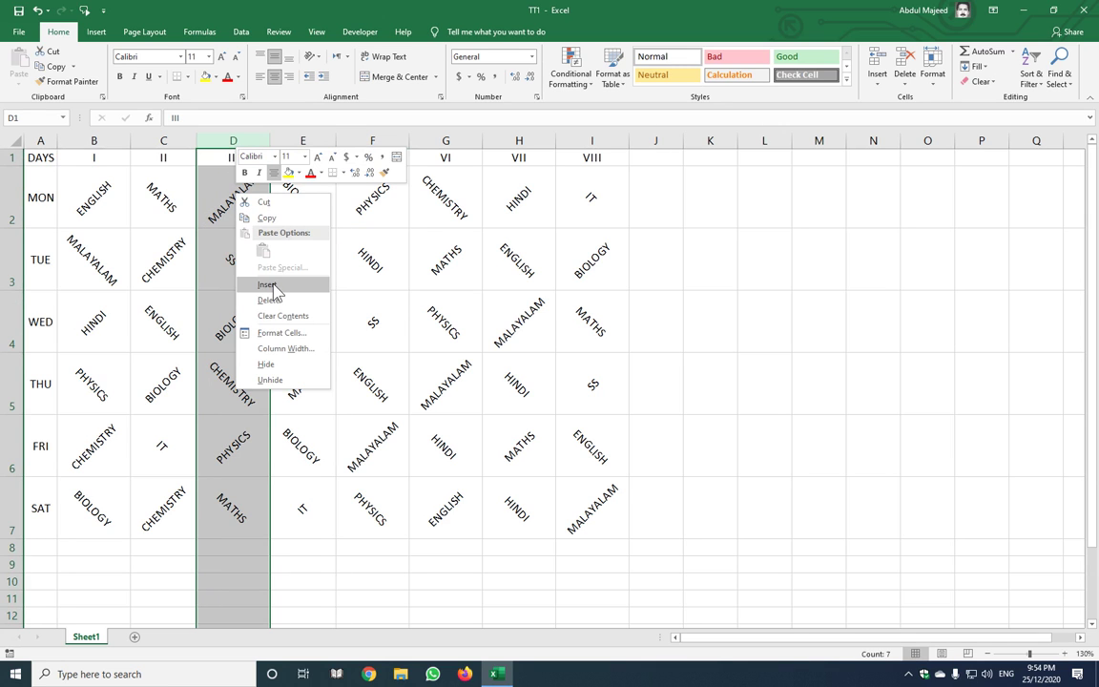
left_click(275, 282)
left_click(273, 284)
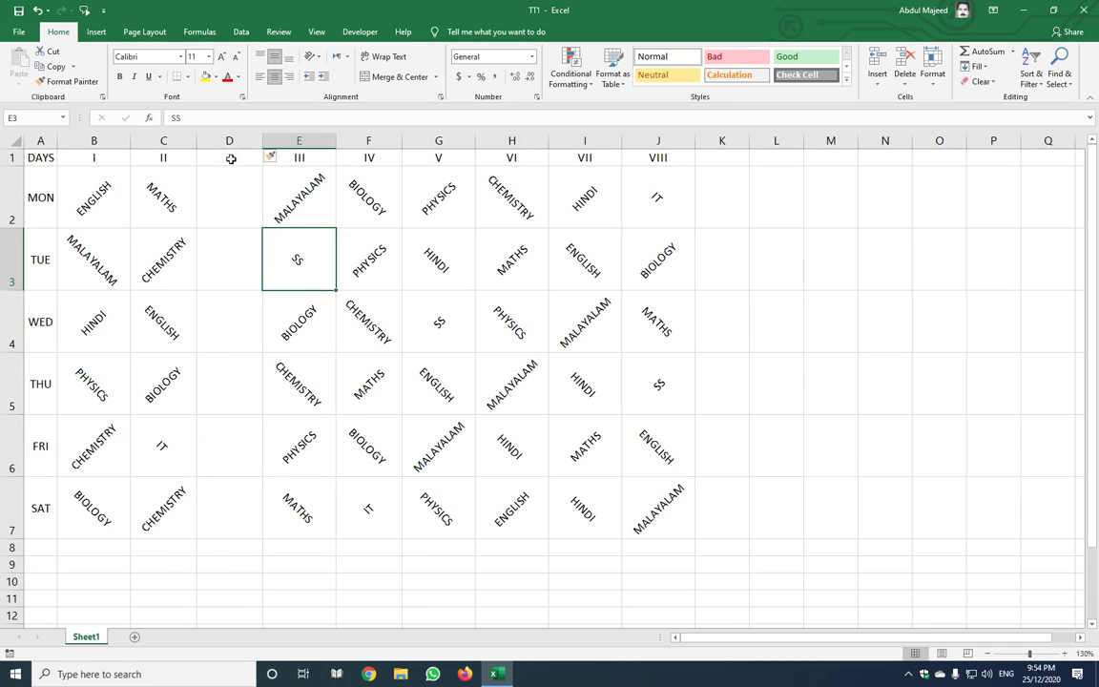
left_click_drag(229, 155, 233, 516)
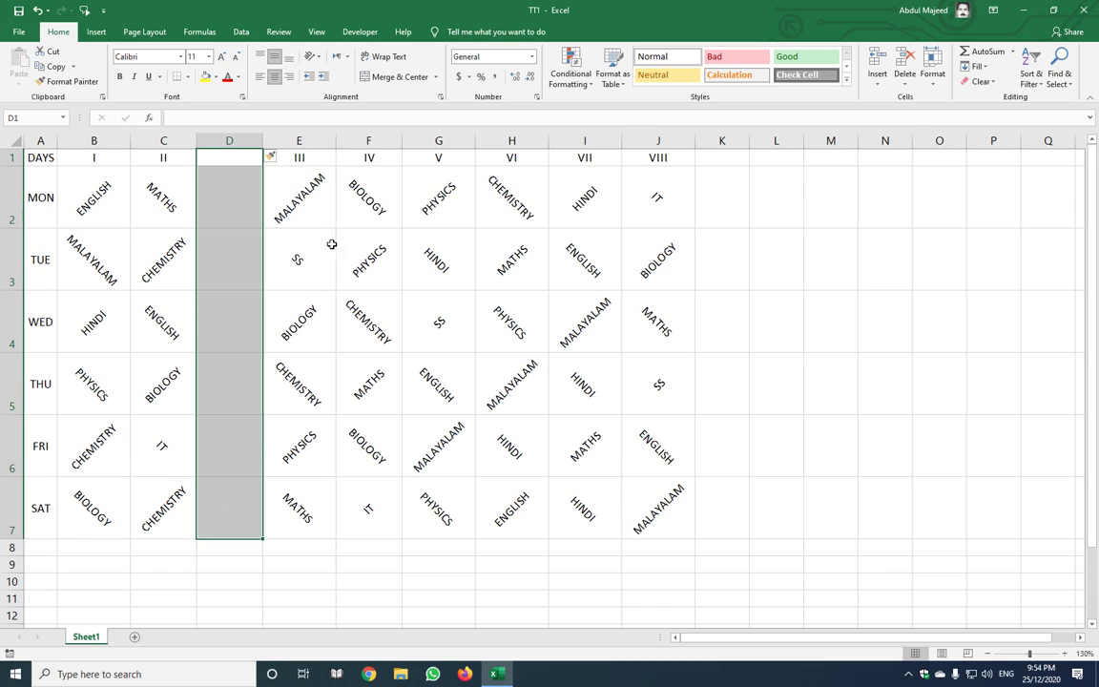
left_click(395, 78)
type("int")
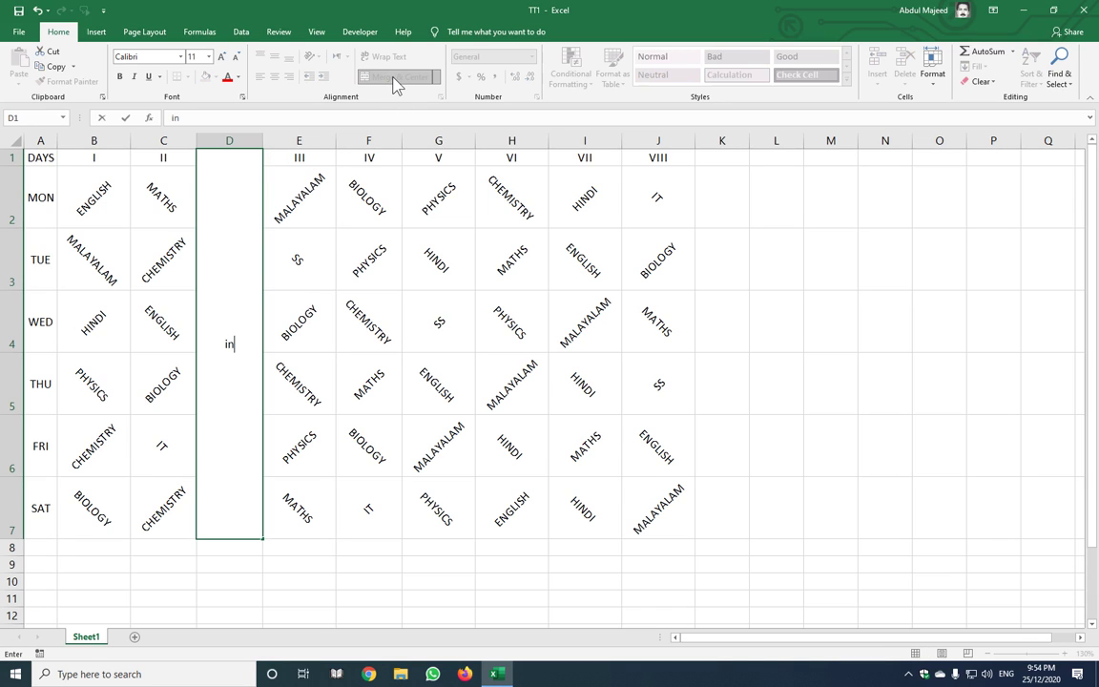
key("BackSpace")
key("BackSpace")
type("NTERVAL")
key("Return")
key("Up")
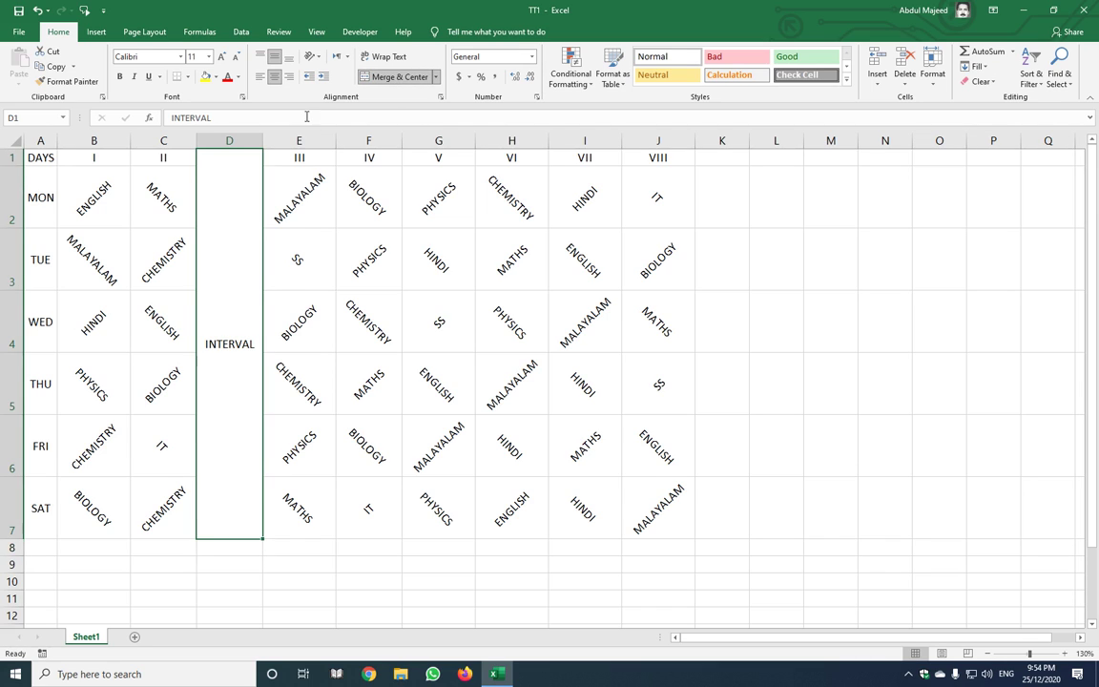
Rotate INTERVAL text upward and autofit column D narrower
left_click(318, 59)
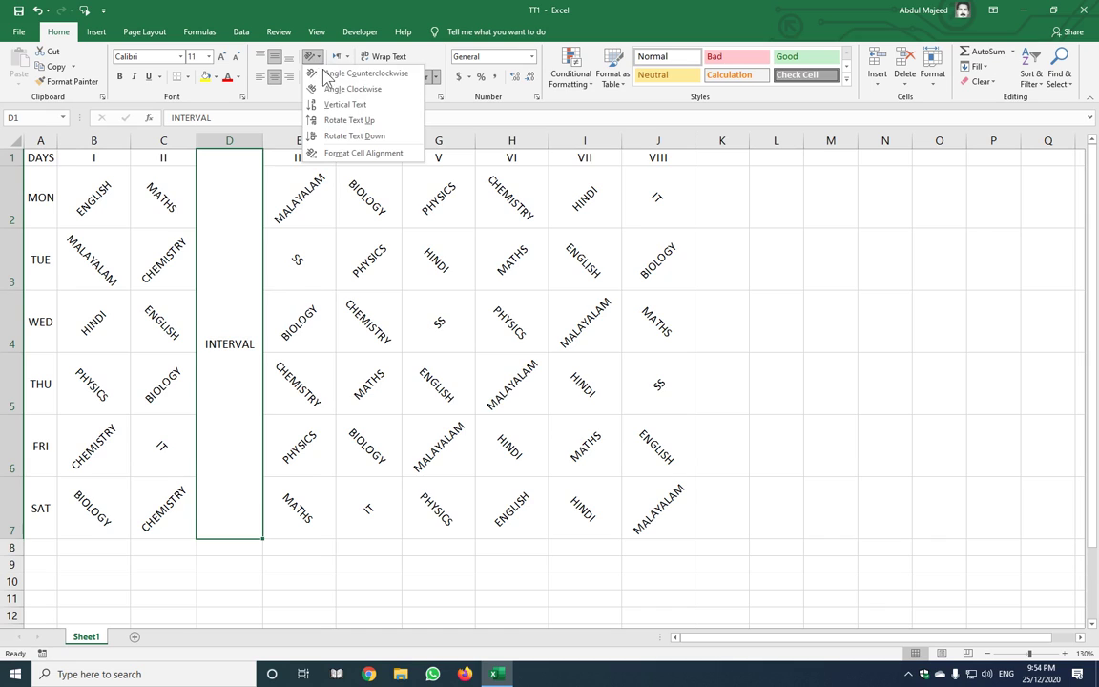
left_click(346, 121)
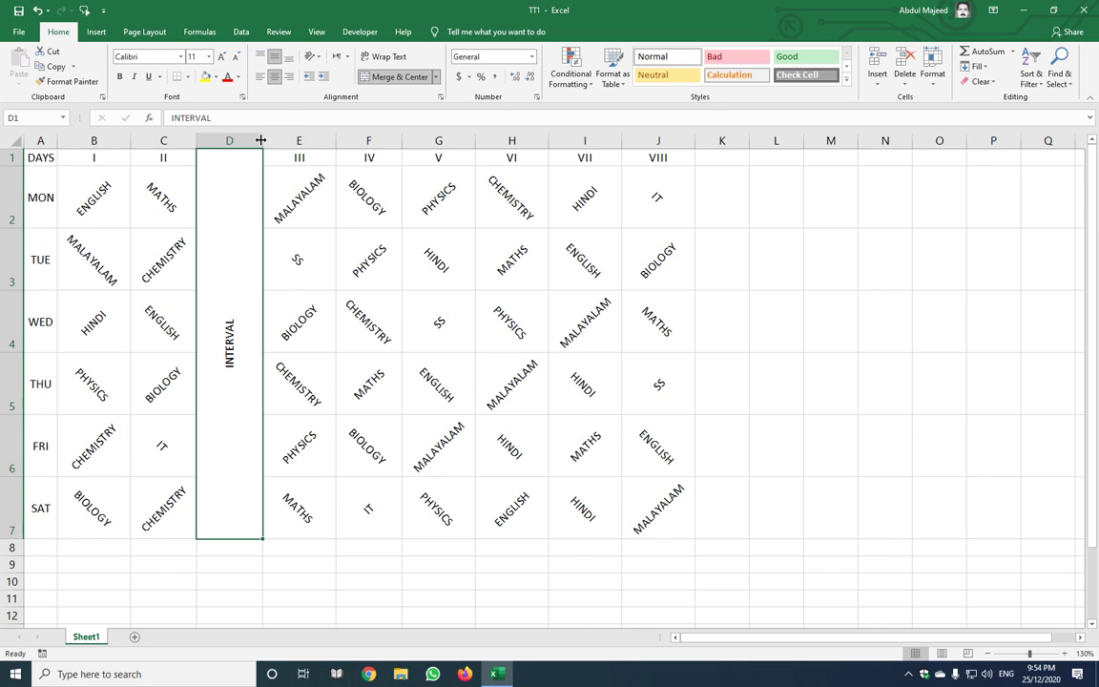
double_click(261, 140)
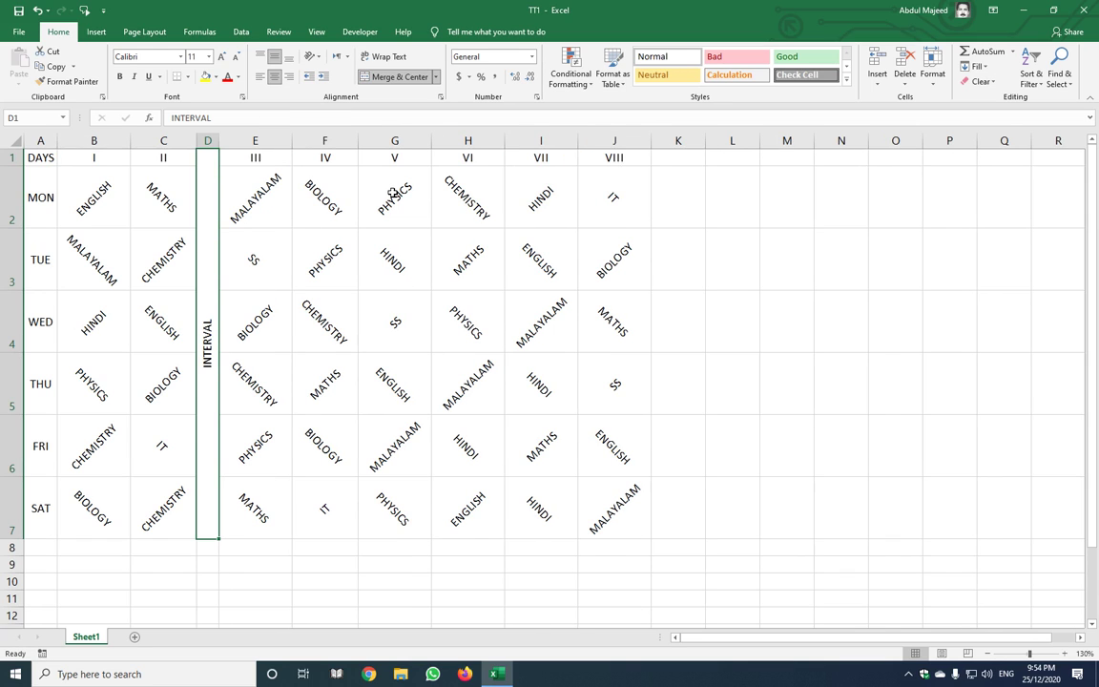
Insert a column before period V, merge G1:G7 and enter LUNCH BREAK
left_click(391, 141)
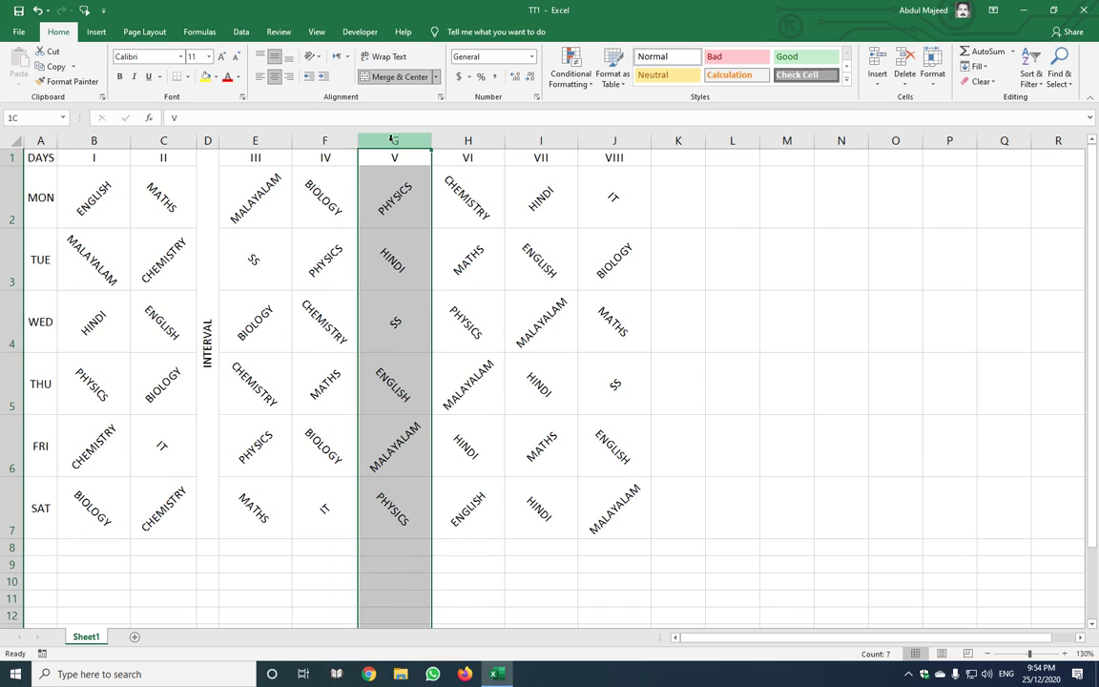
right_click(387, 161)
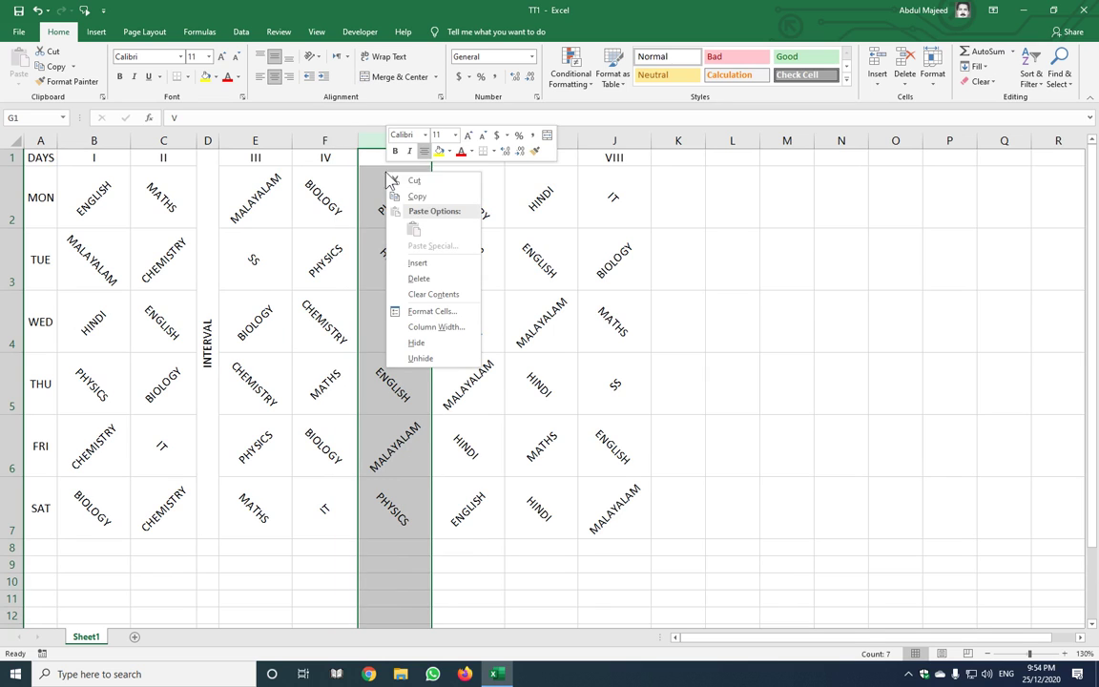
left_click(423, 260)
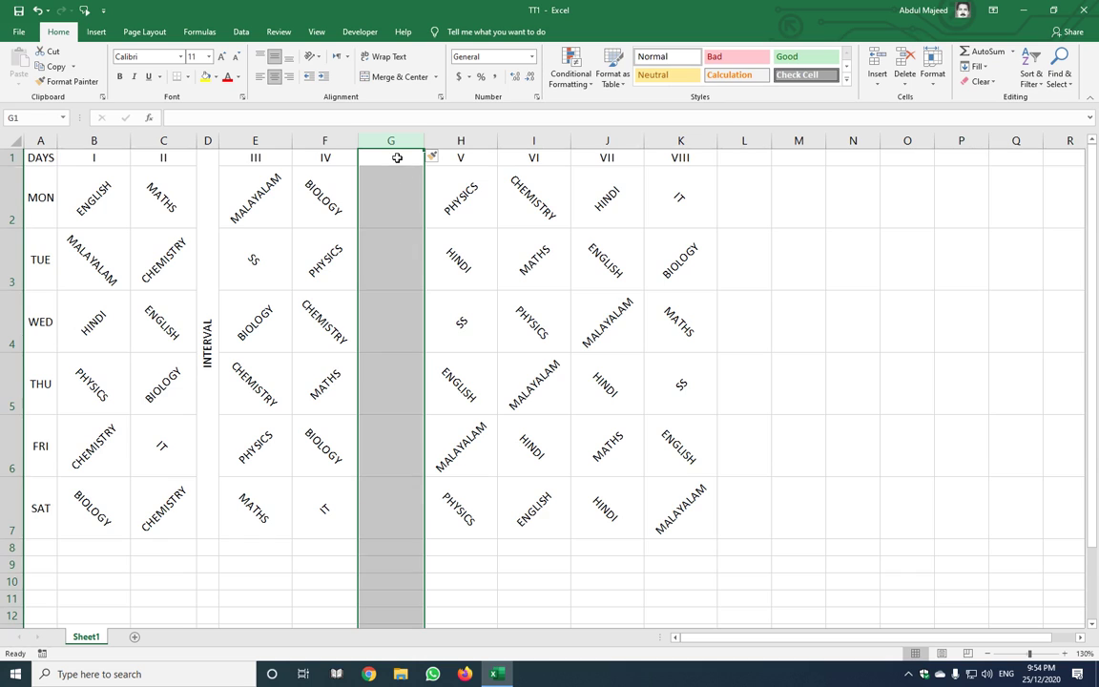
left_click_drag(395, 158, 394, 496)
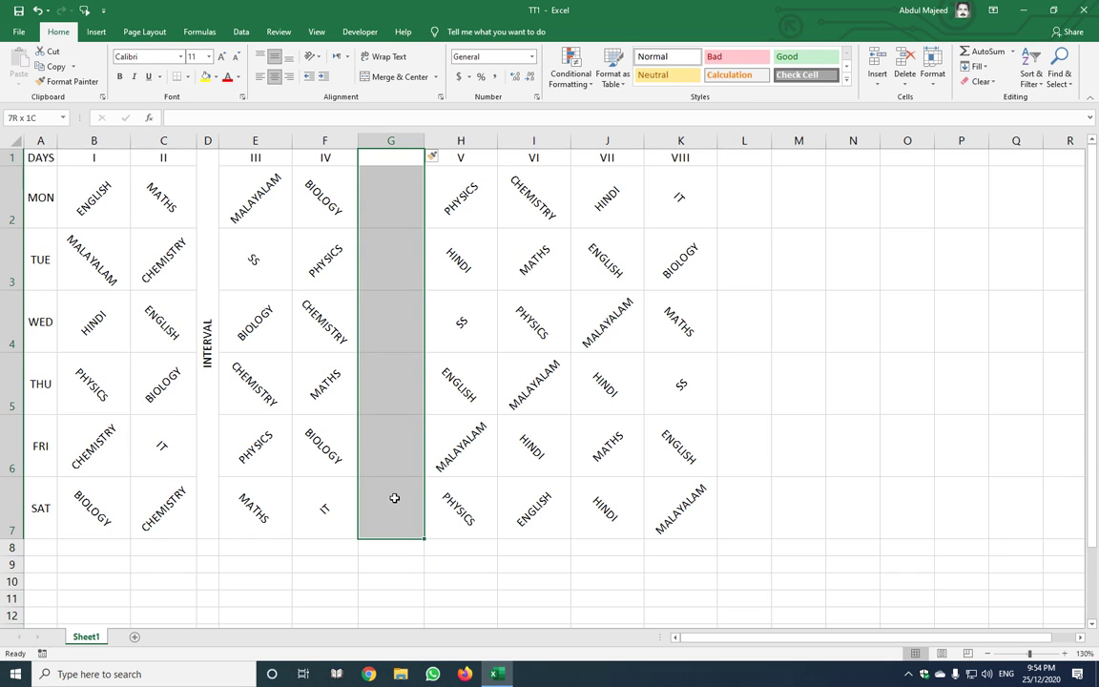
left_click(367, 76)
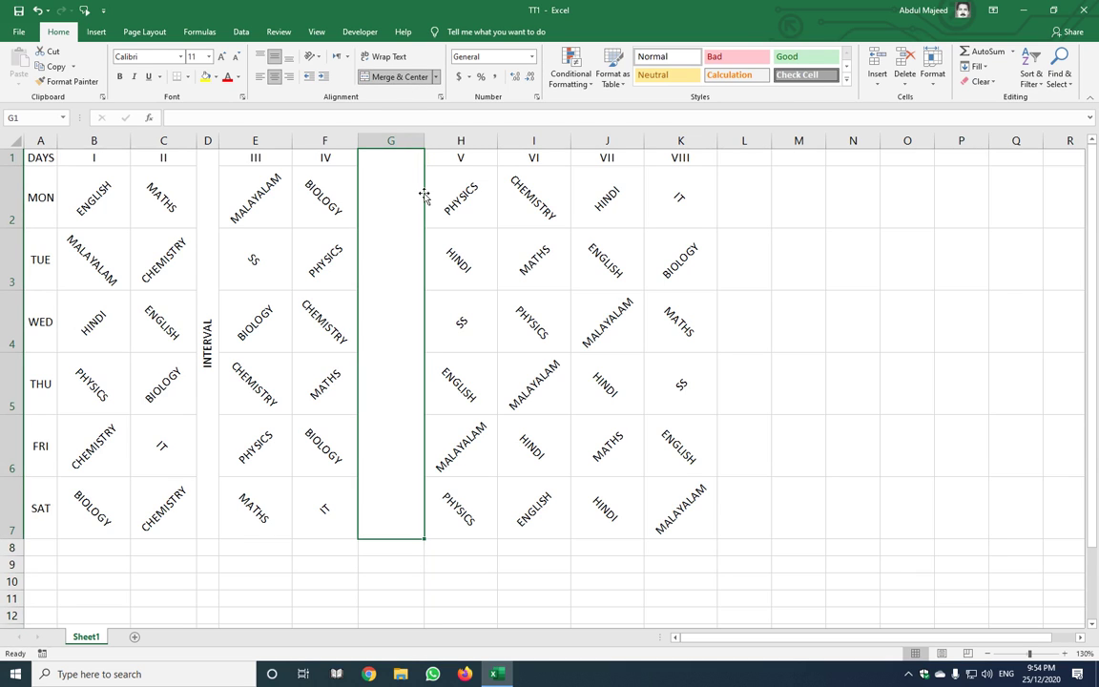
type("LUNC")
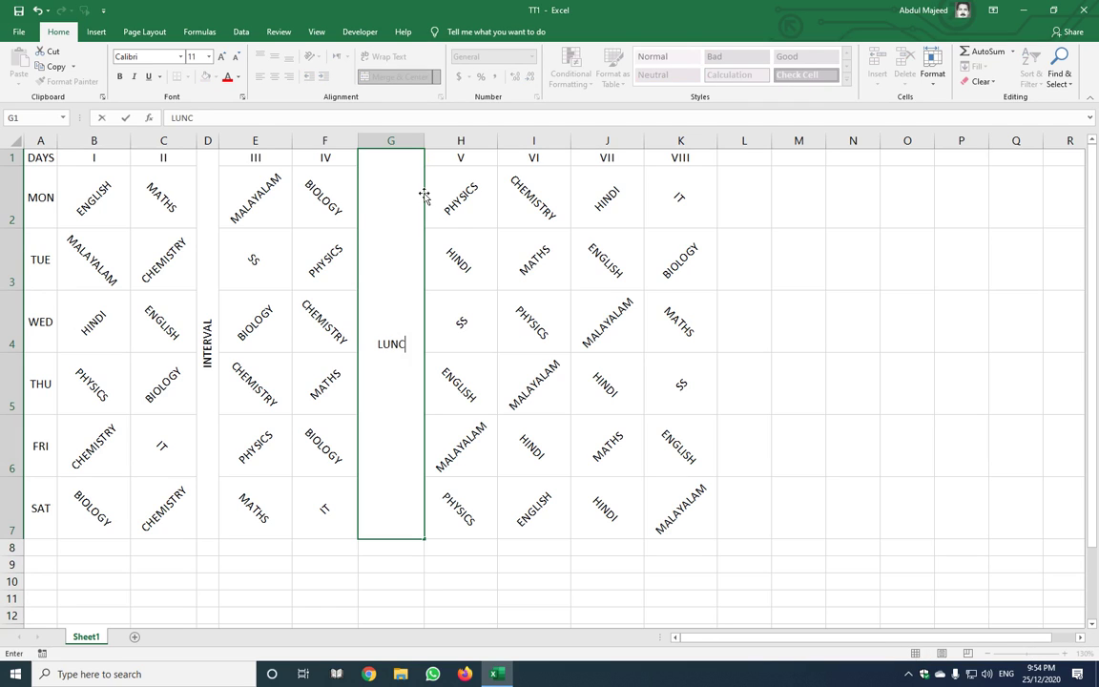
type("H BREAK")
key("Return")
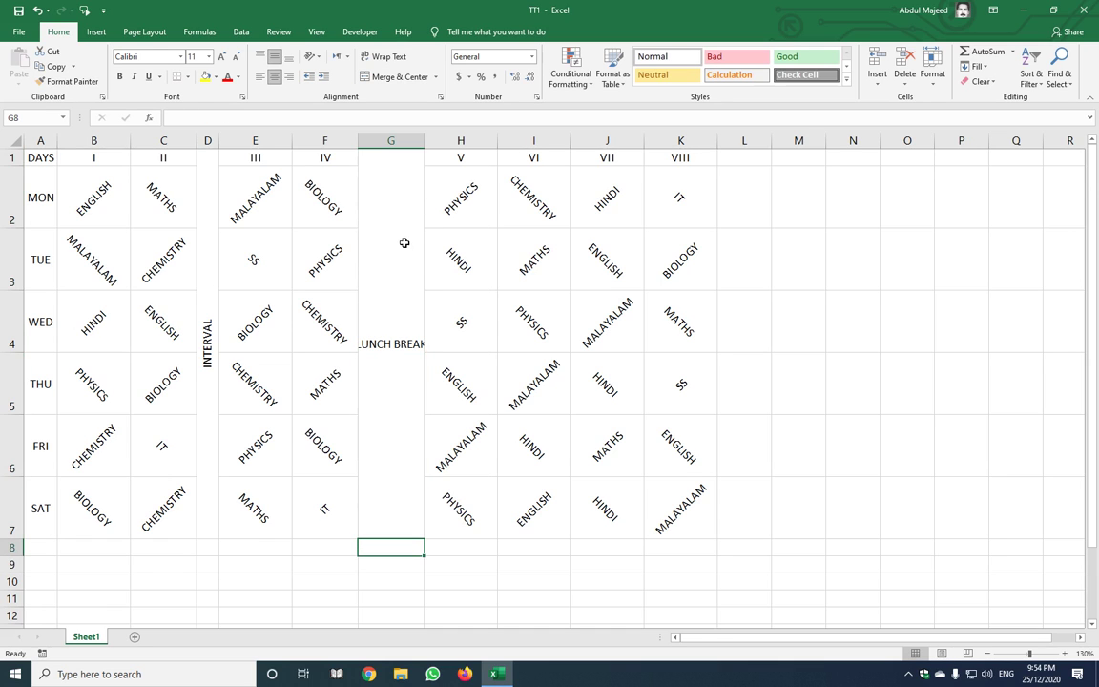
Set LUNCH BREAK to vertical stacked text and narrow column G
left_click(406, 244)
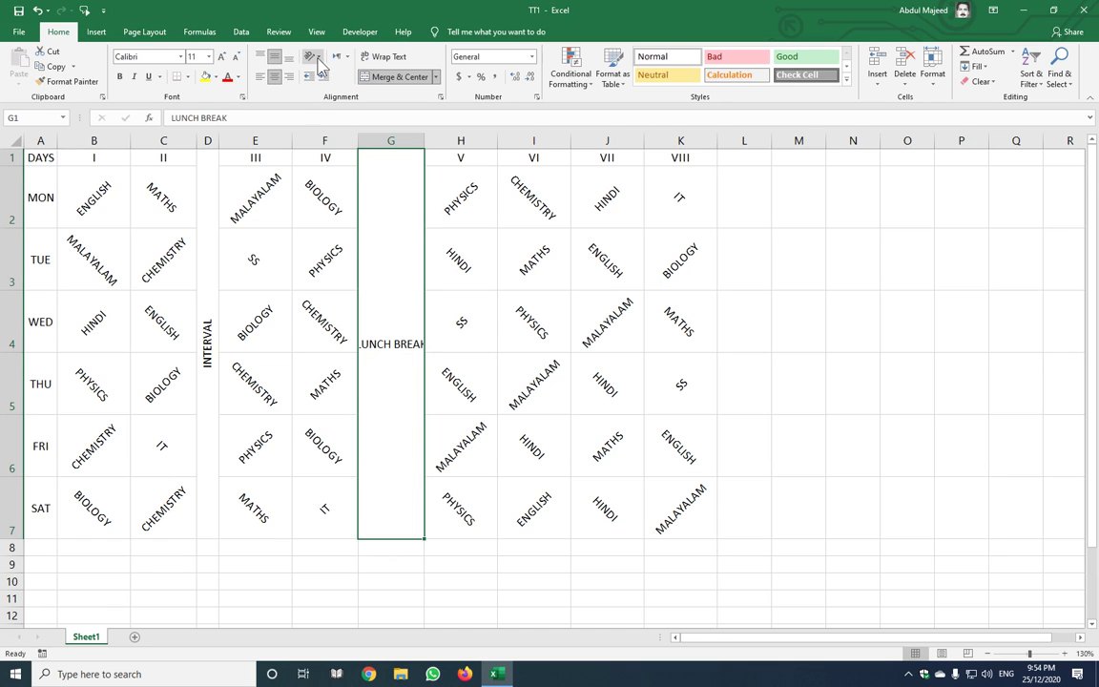
left_click(319, 59)
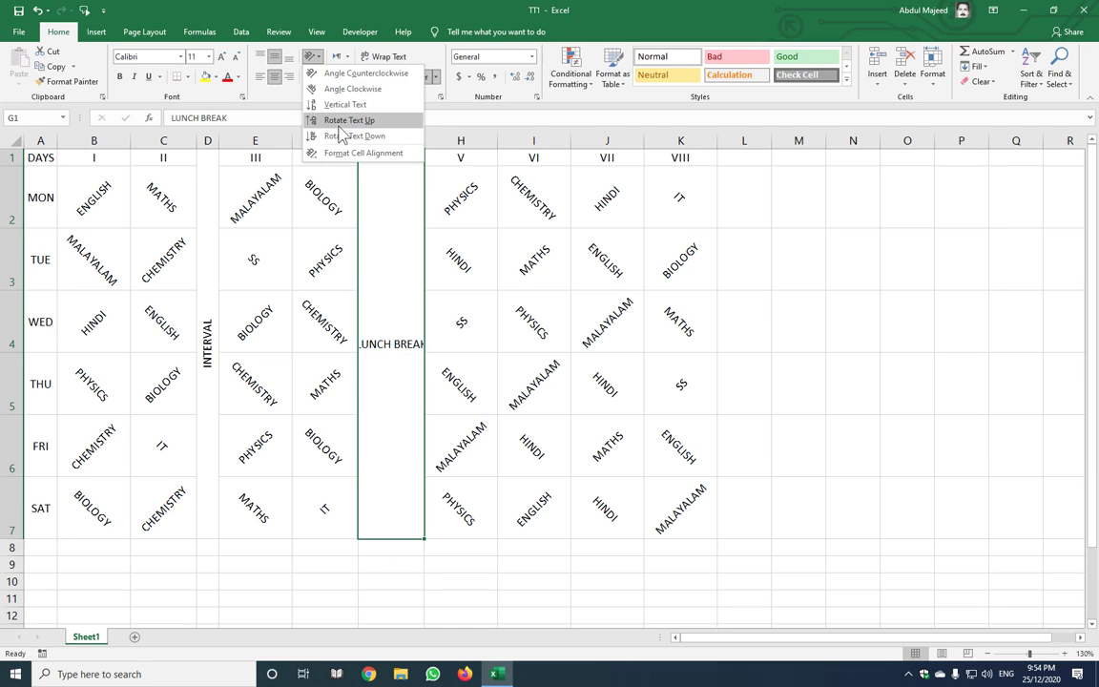
left_click(319, 104)
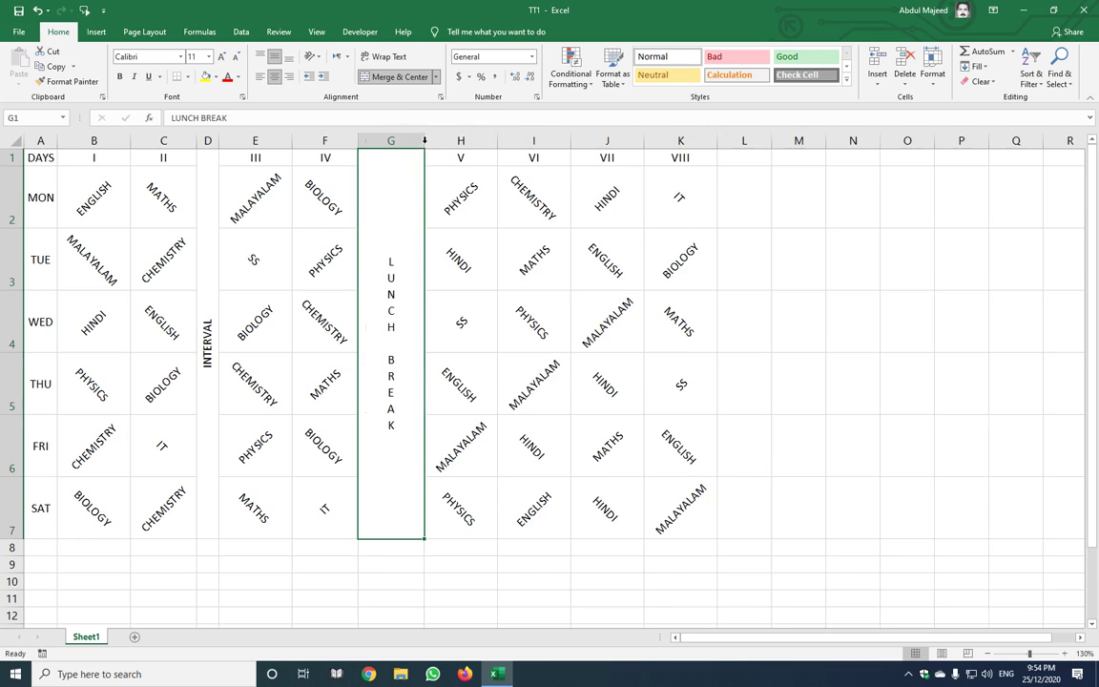
left_click_drag(424, 140, 380, 140)
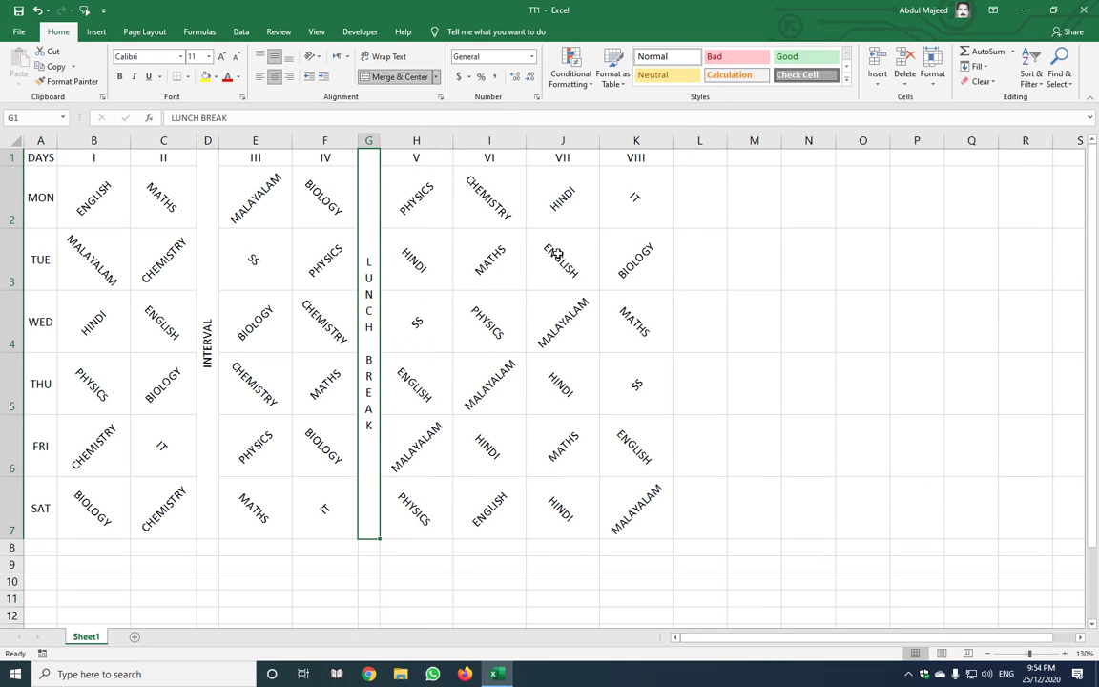
Insert a blank column J before period VII
left_click(563, 141)
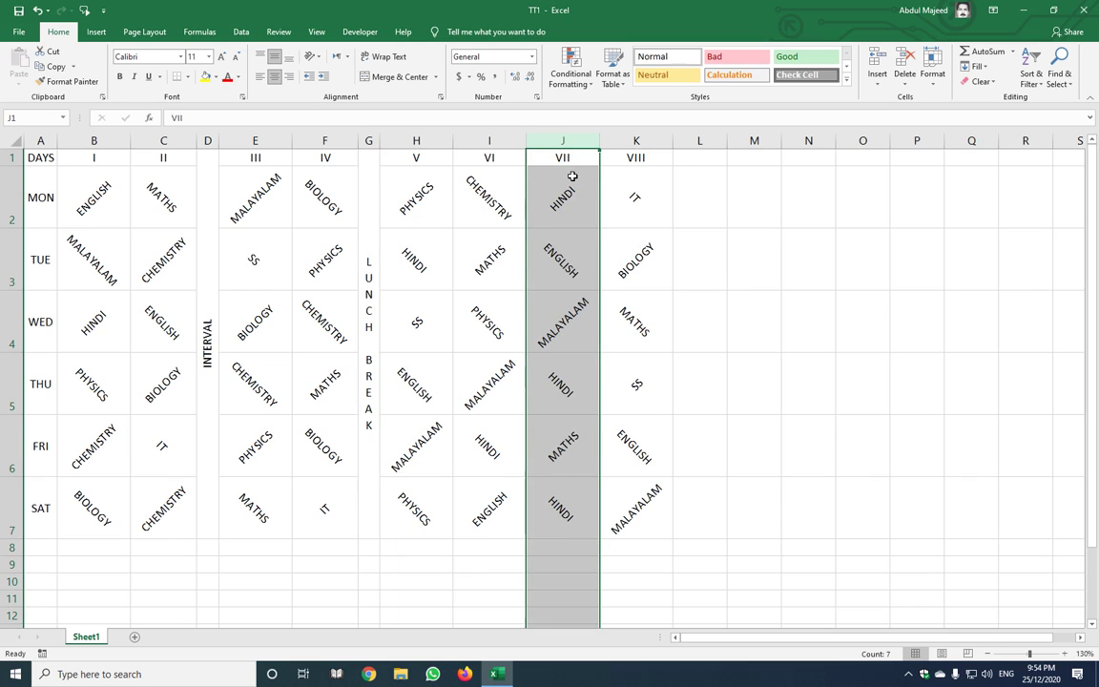
right_click(570, 198)
left_click(599, 283)
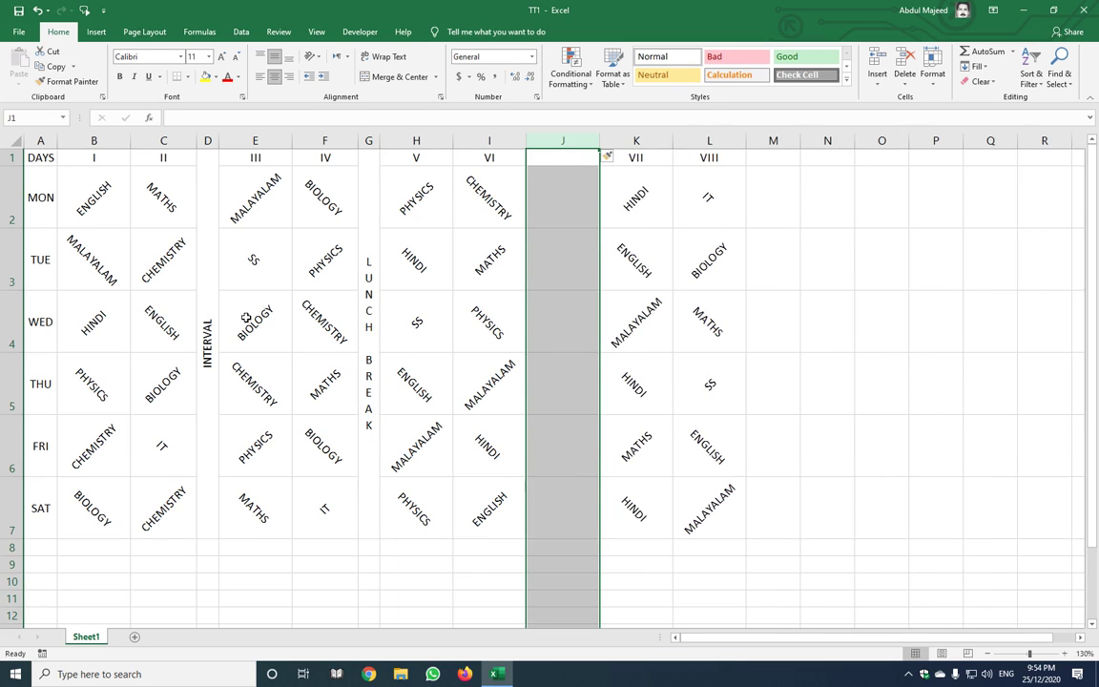
Copy the merged INTERVAL cell into J1:J7 and autofit column J
left_click(207, 230)
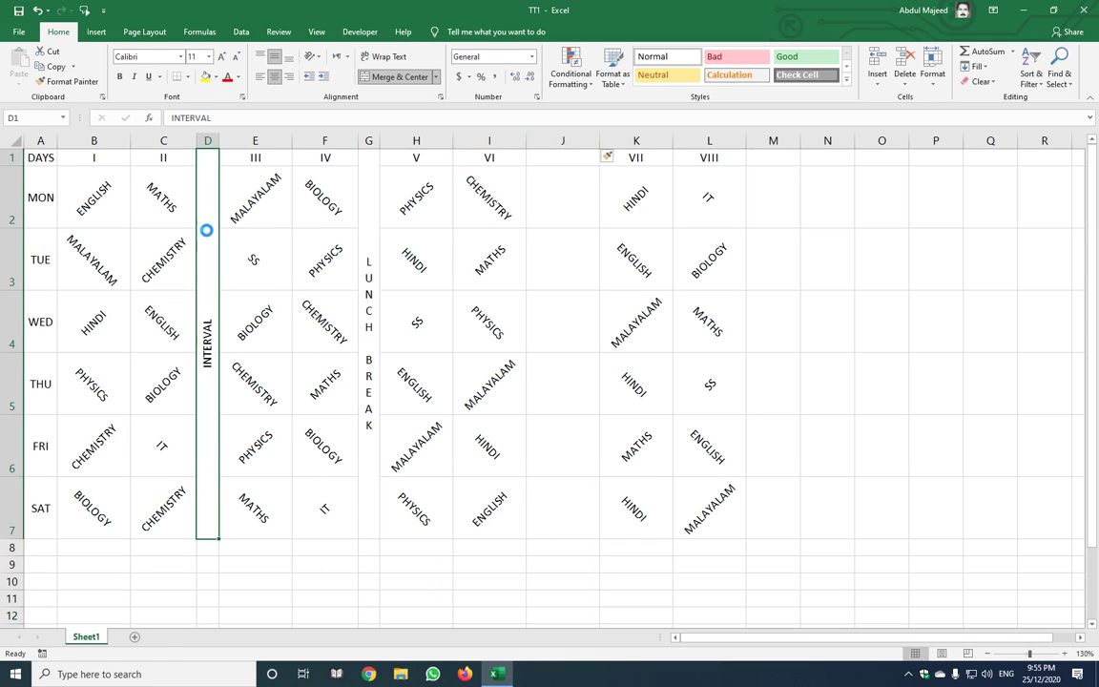
key("ctrl+c")
key("Right")
key("Right")
key("Right")
key("Right")
key("Right")
key("Right")
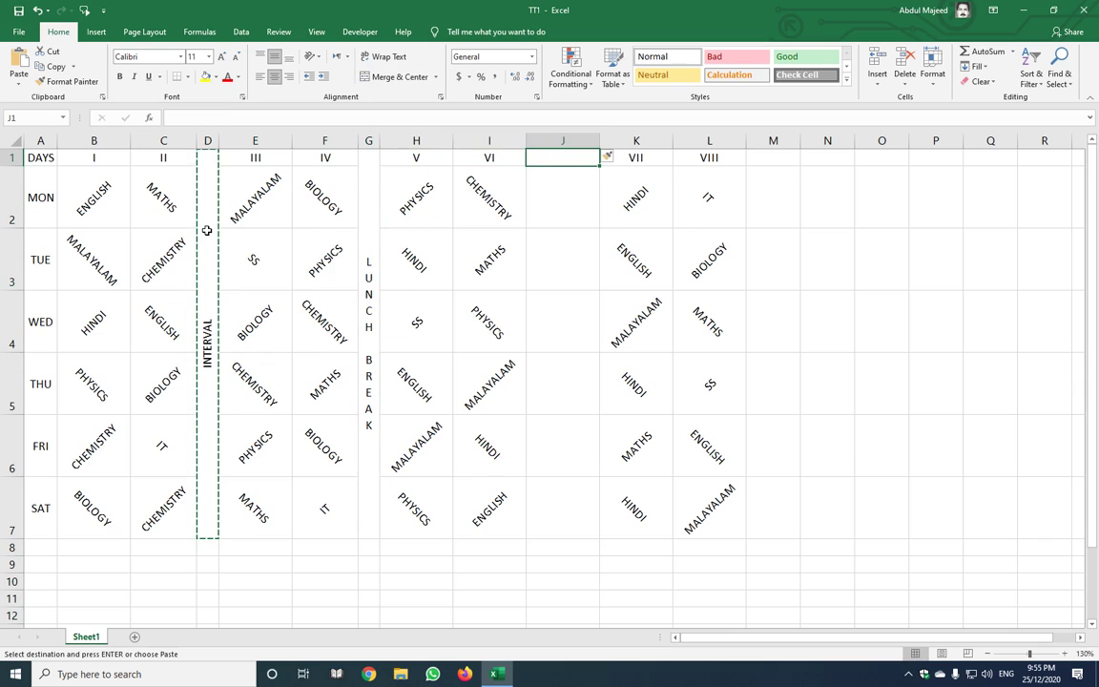
key("Return")
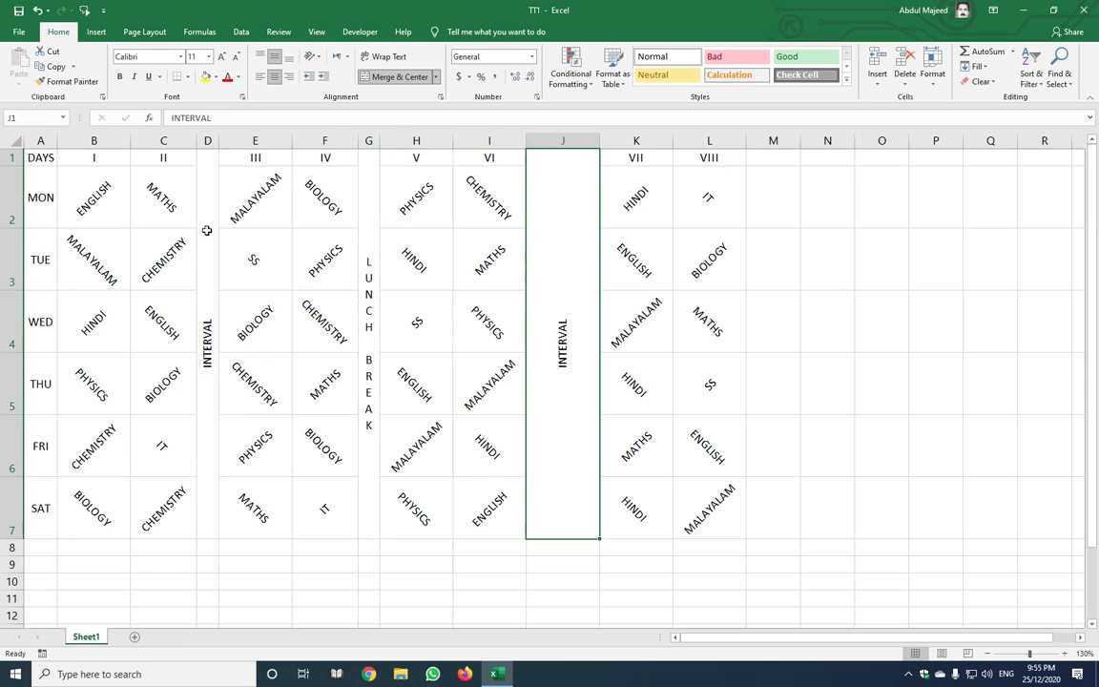
double_click(600, 141)
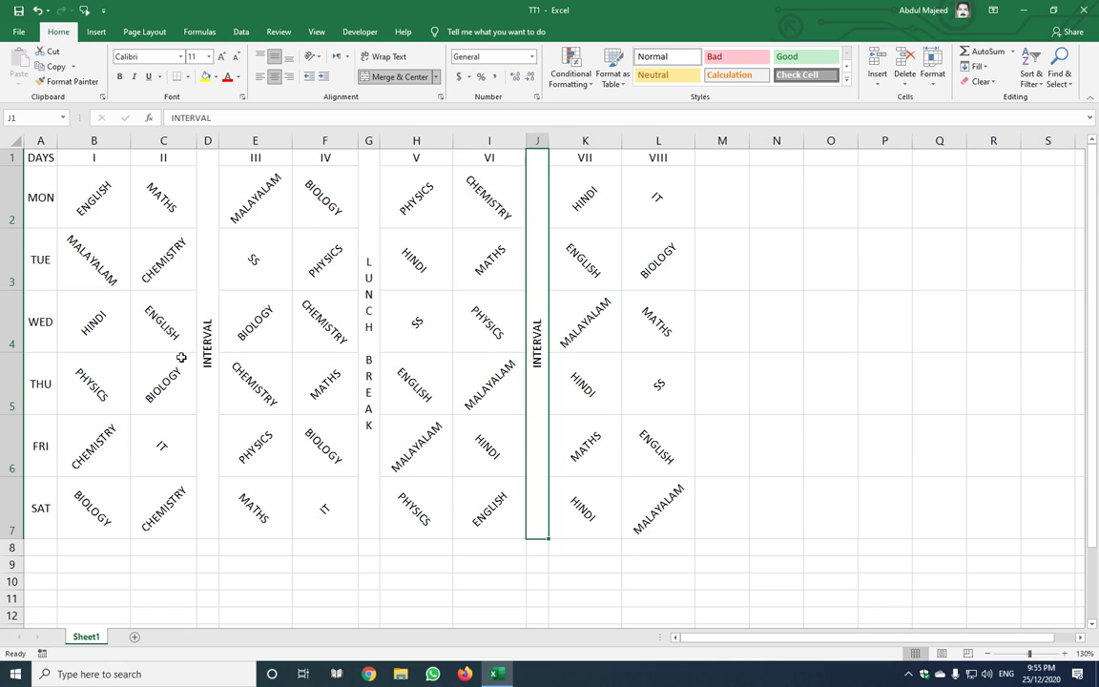
left_click(112, 159)
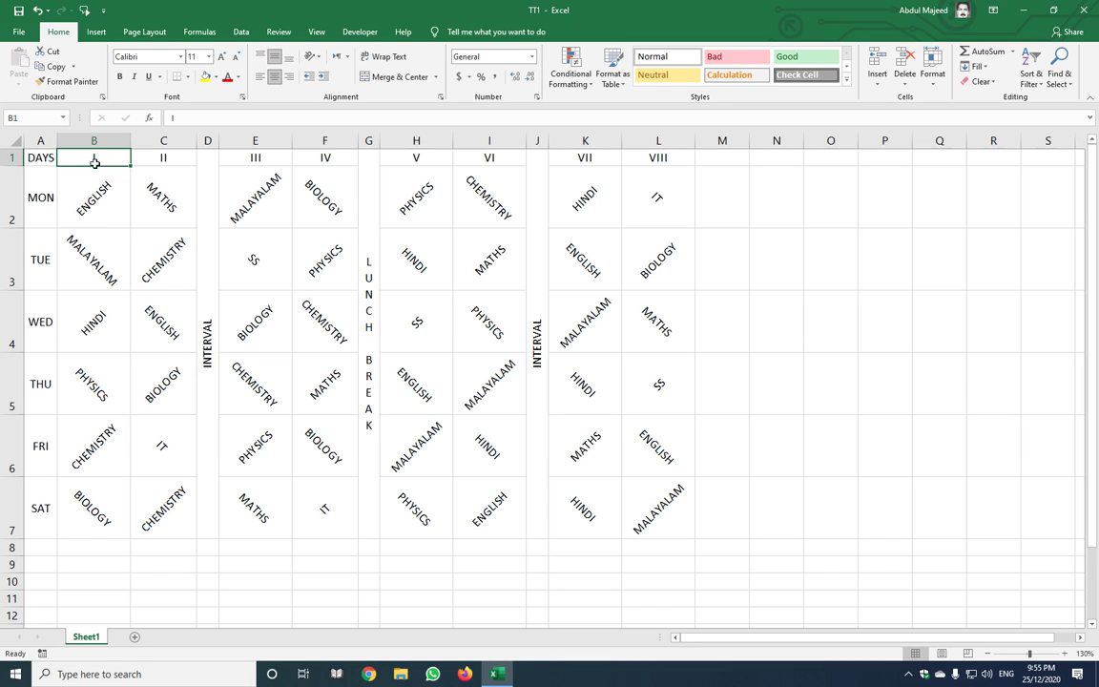
Insert three blank rows at the top using Insert, F4 and Alt+I, R
left_click(9, 159)
right_click(144, 158)
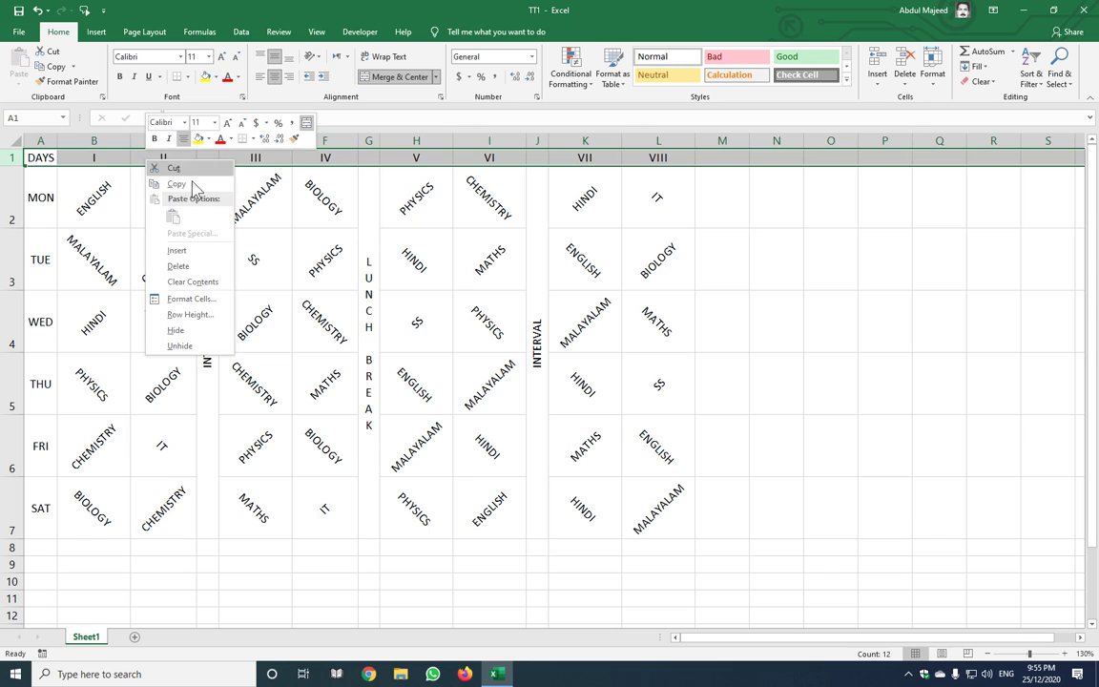
left_click(191, 251)
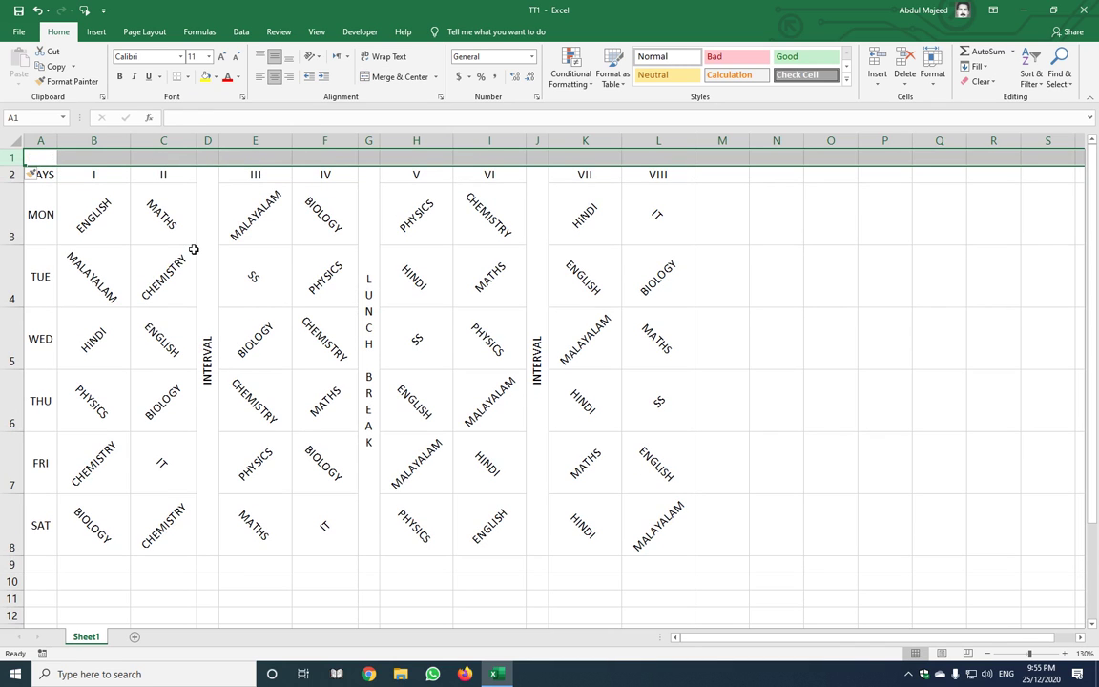
key("F4")
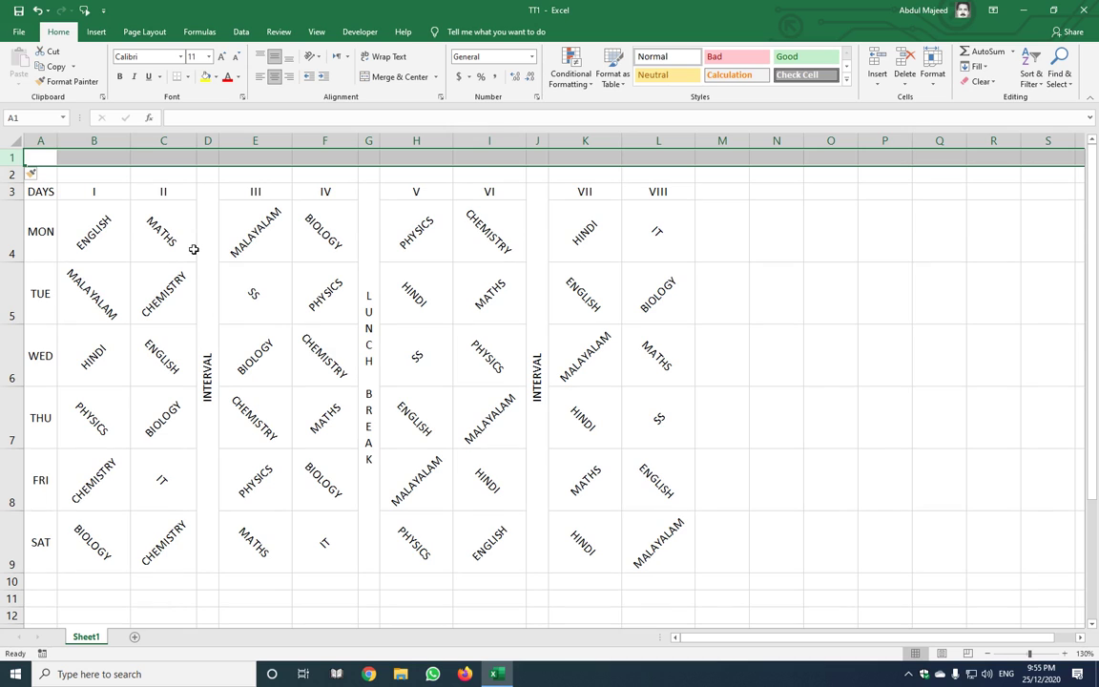
key("alt+i")
key("r")
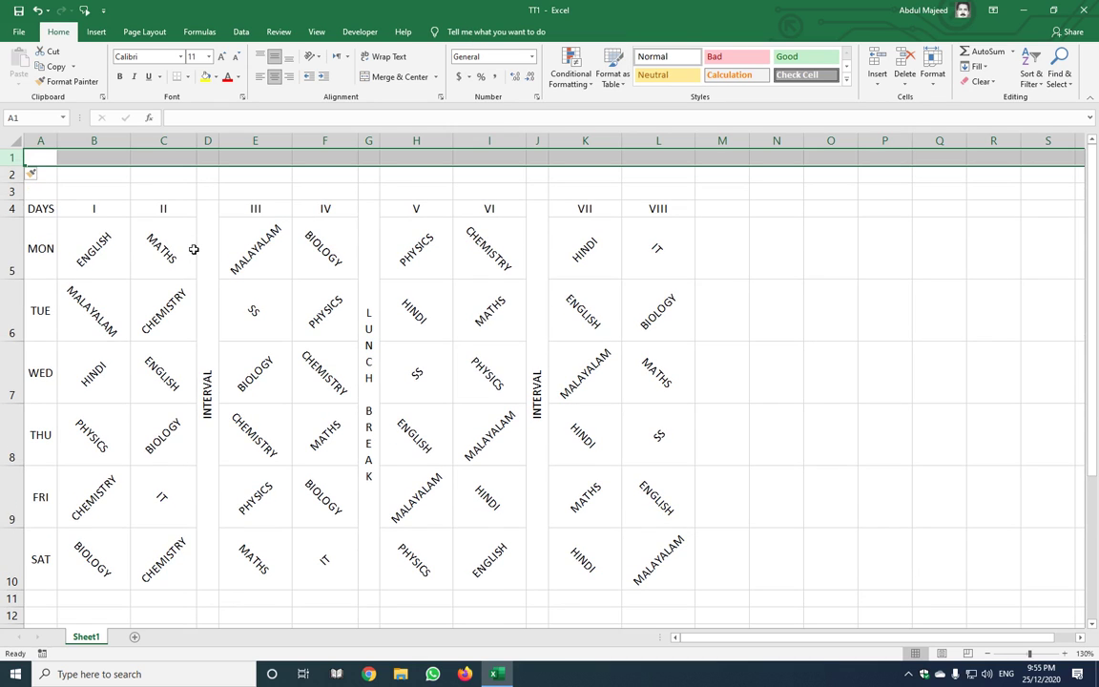
left_click(420, 315)
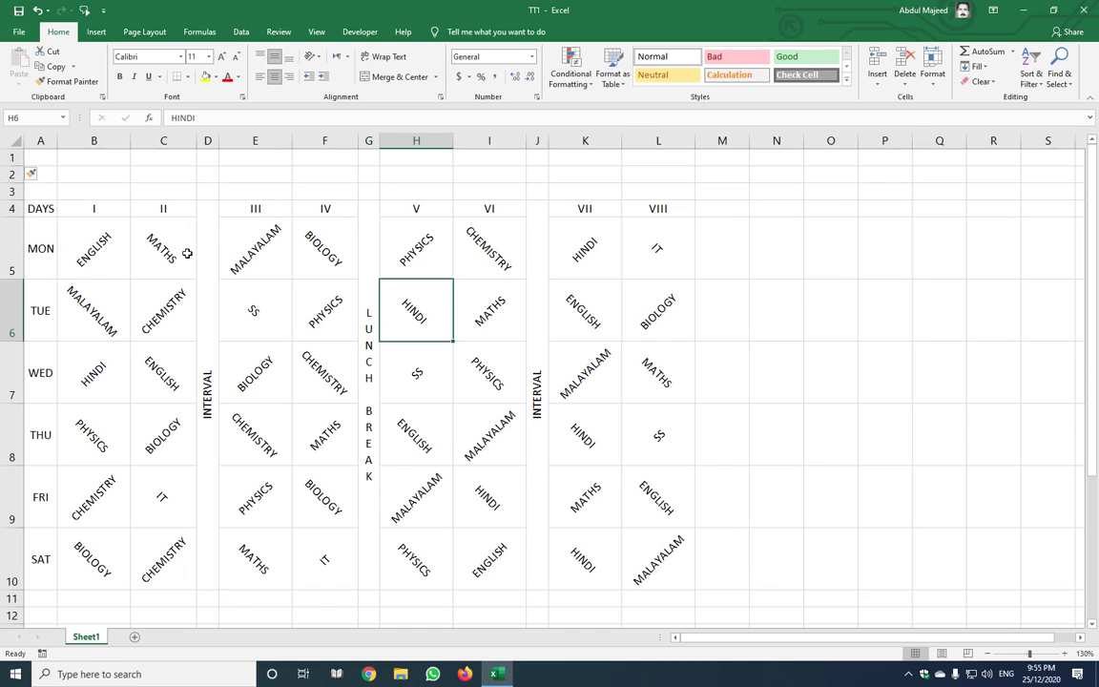
left_click_drag(301, 153, 658, 142)
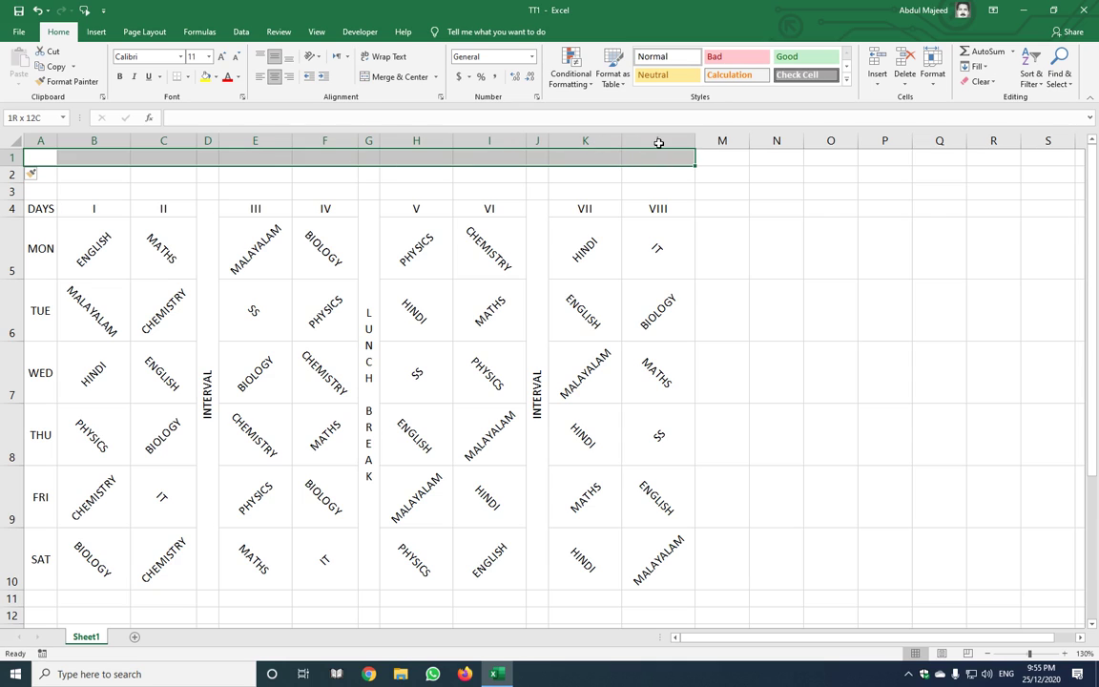
Merge A1:L1 and enter the title GRHSS KOTTAKKAL
left_click(400, 78)
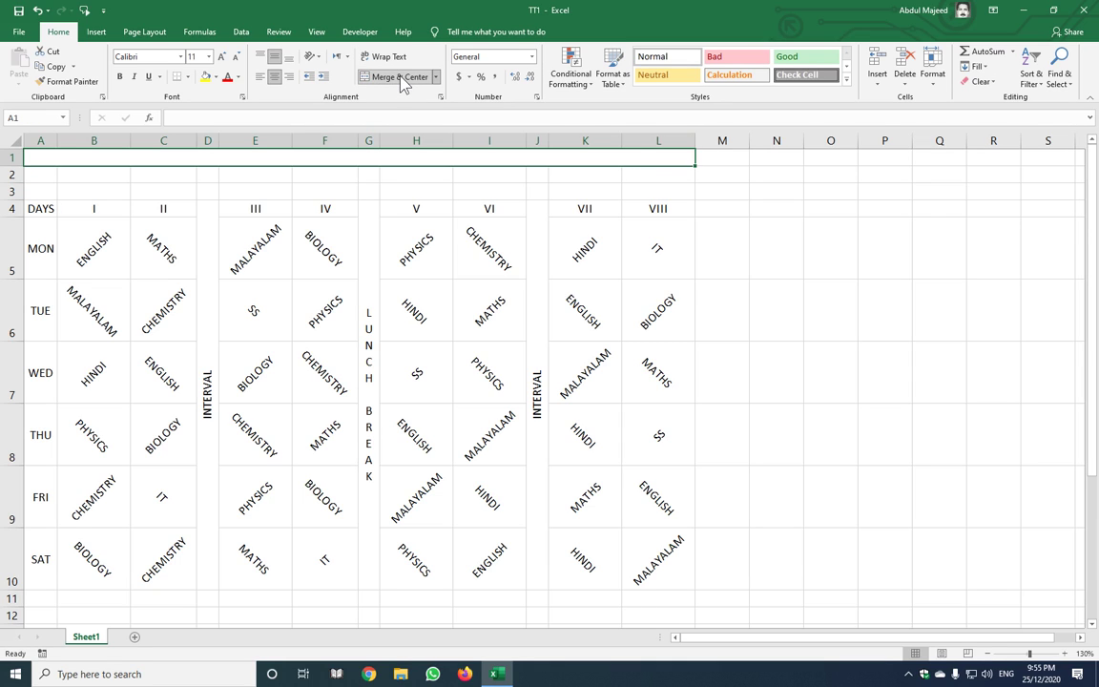
type("GRHSS")
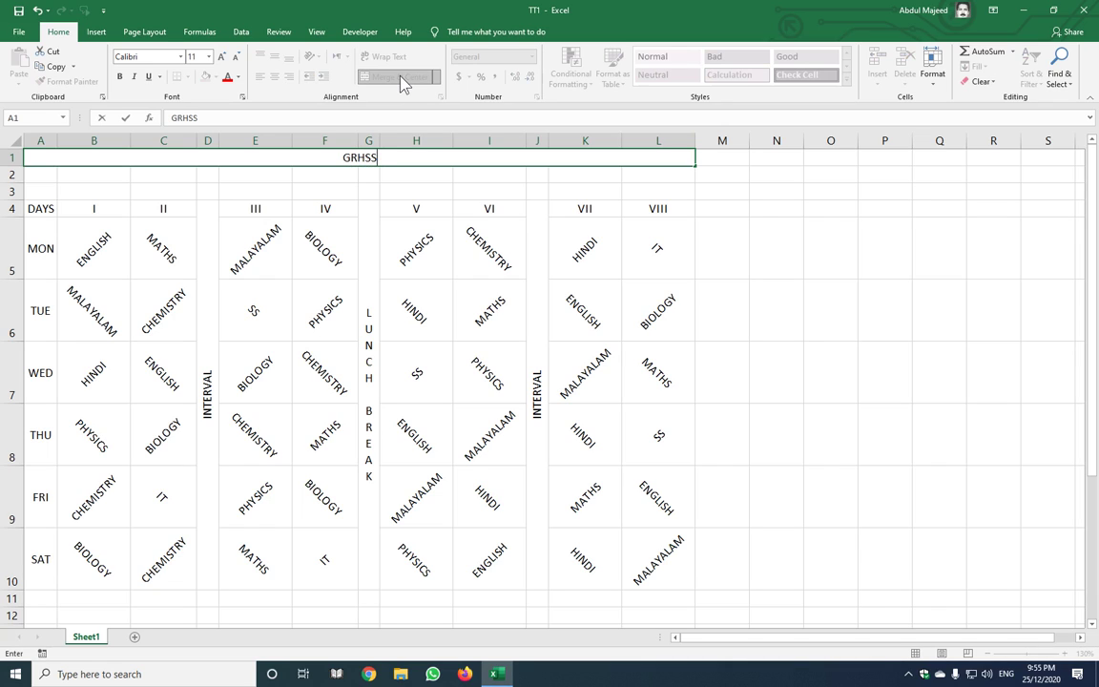
type(" KOTTAK")
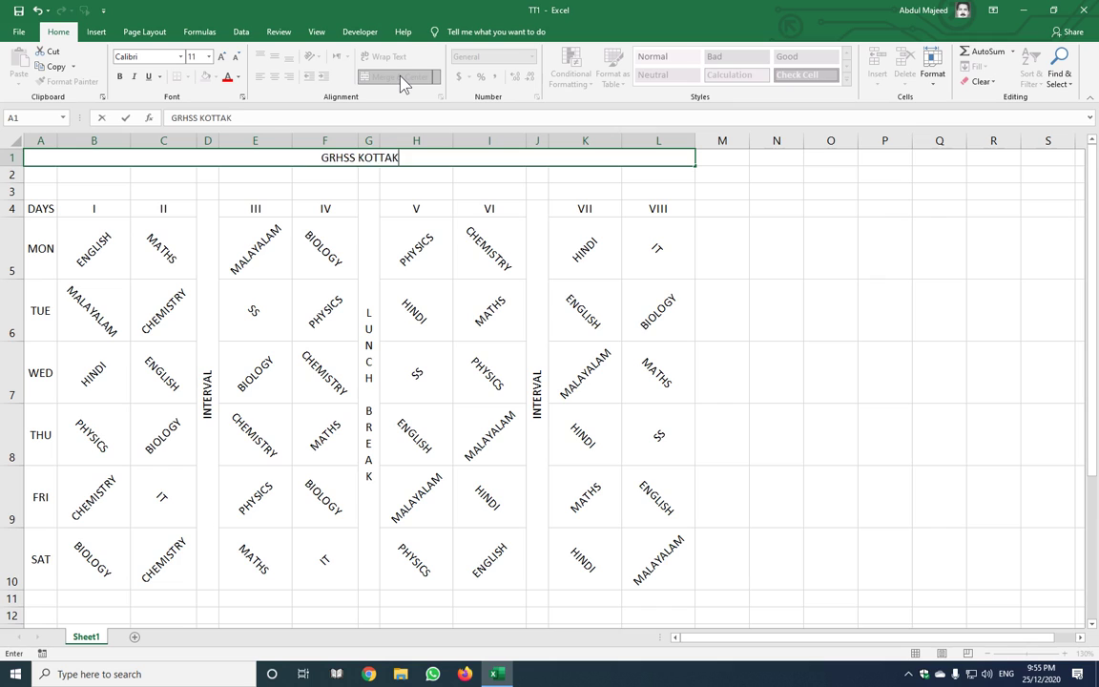
type("KAL")
key("Return")
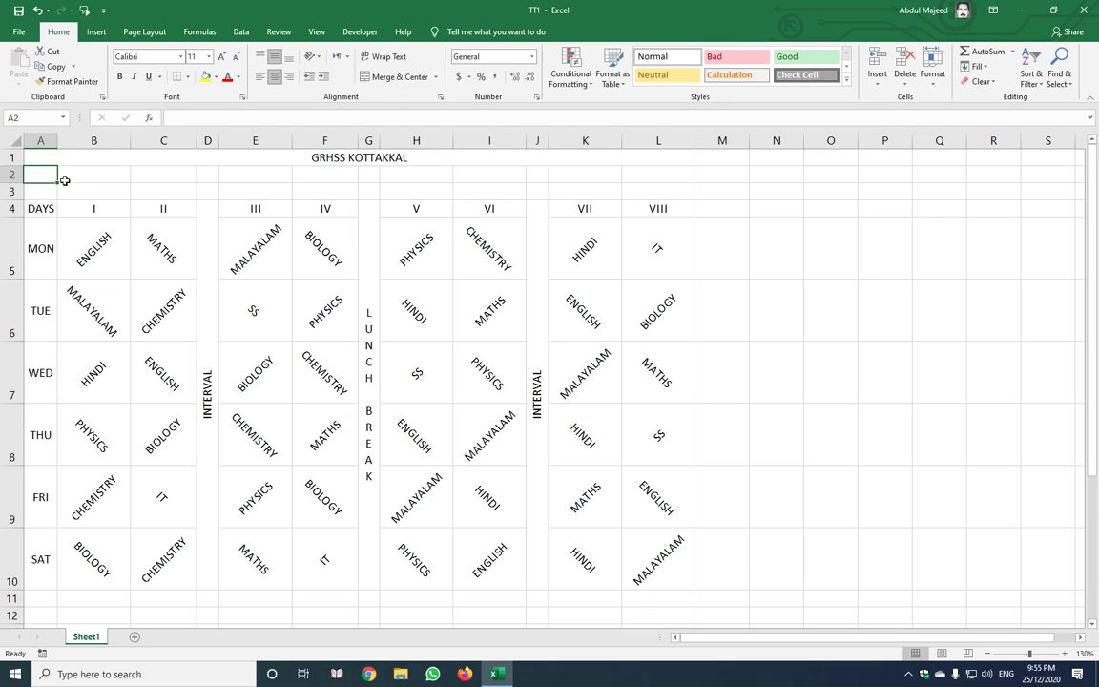
Merge A2:L2 and enter the heading TIME TABLE
left_click_drag(42, 176, 668, 174)
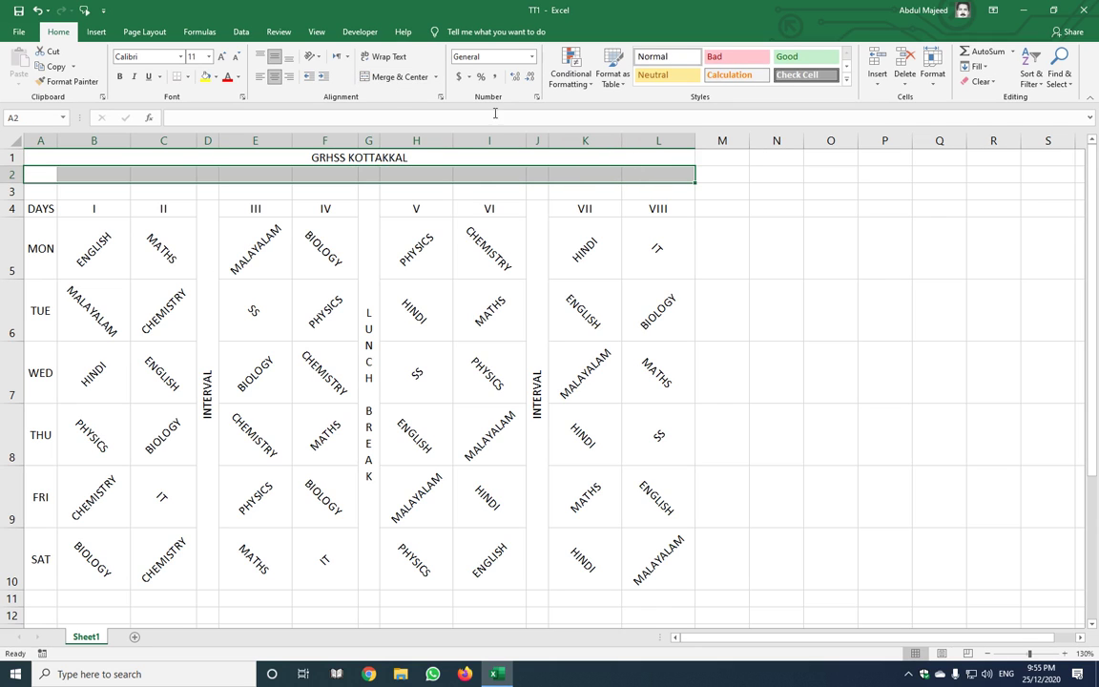
left_click(402, 83)
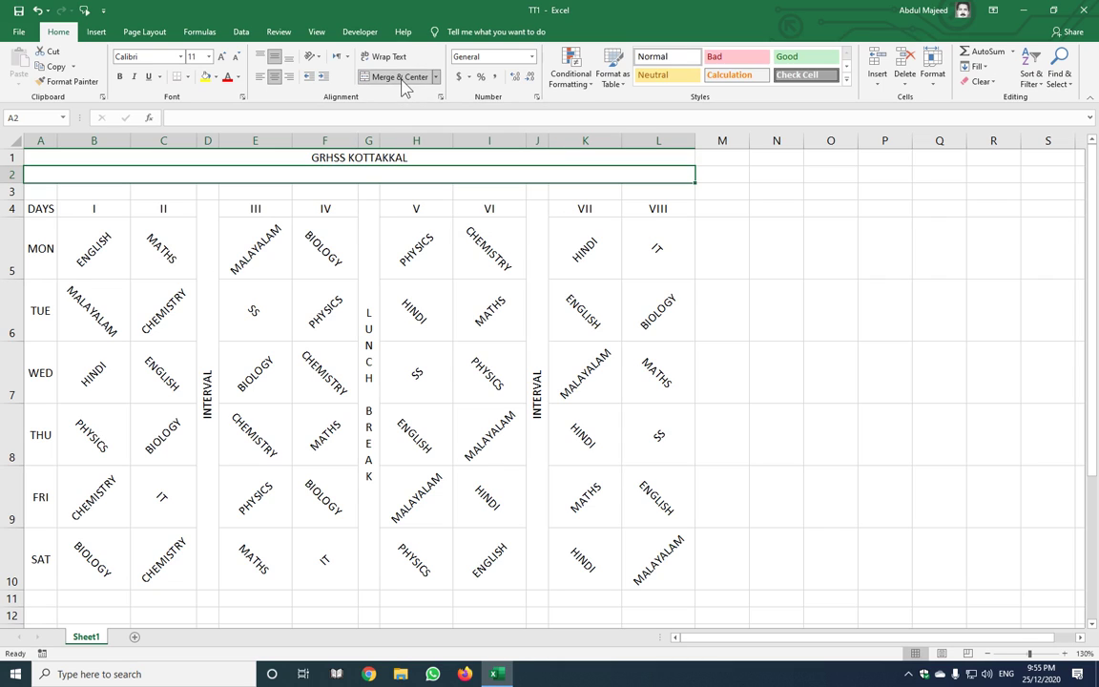
type("TIME TABLE")
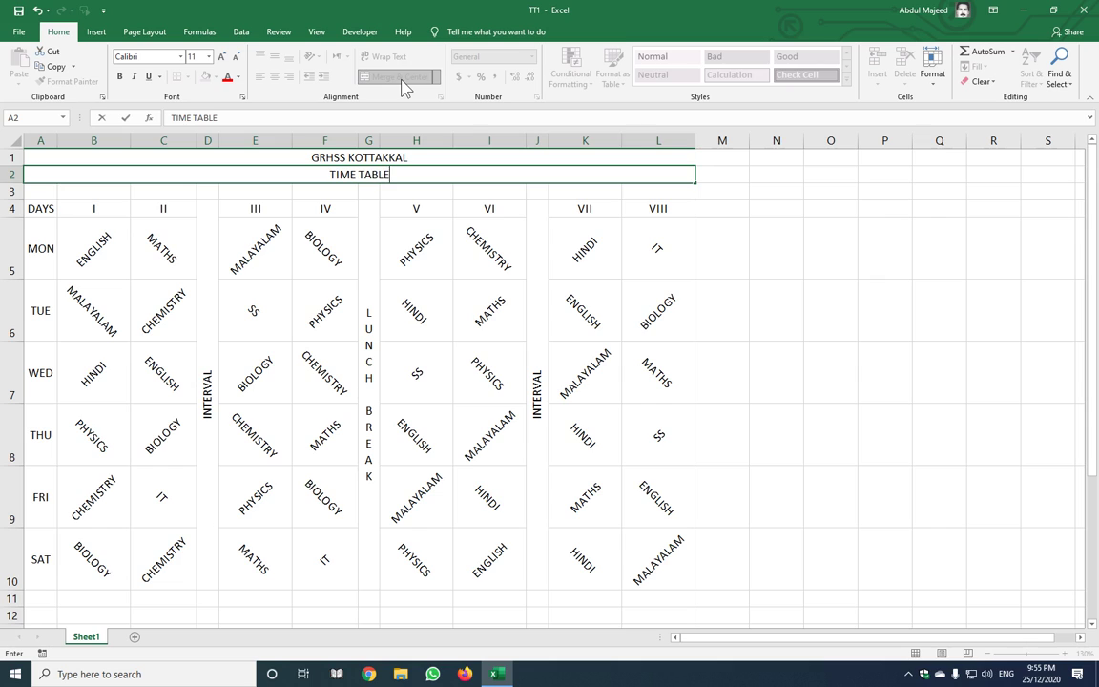
key("Return")
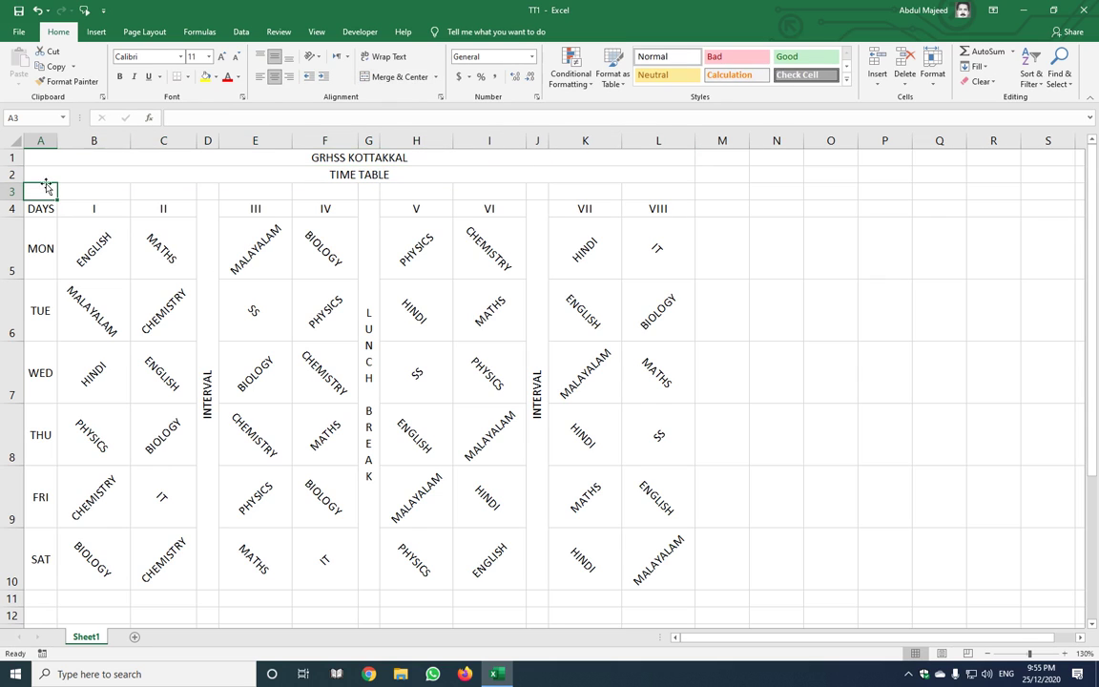
Merge A3:F3 and enter the teacher's NAME label
left_click_drag(40, 194, 321, 199)
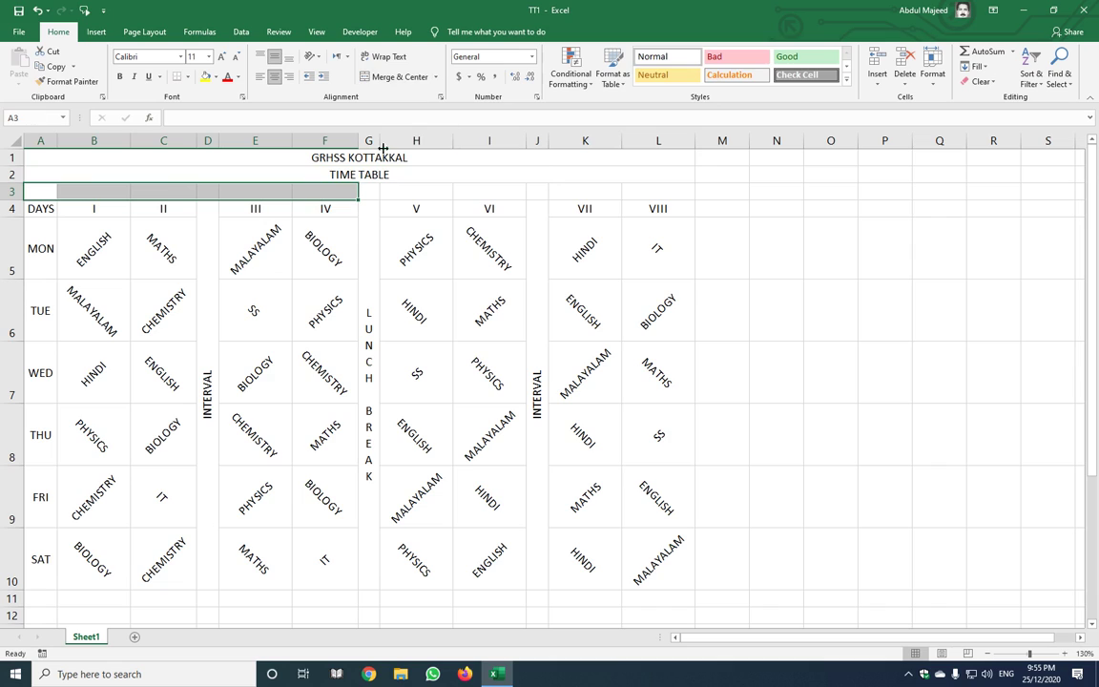
left_click(407, 82)
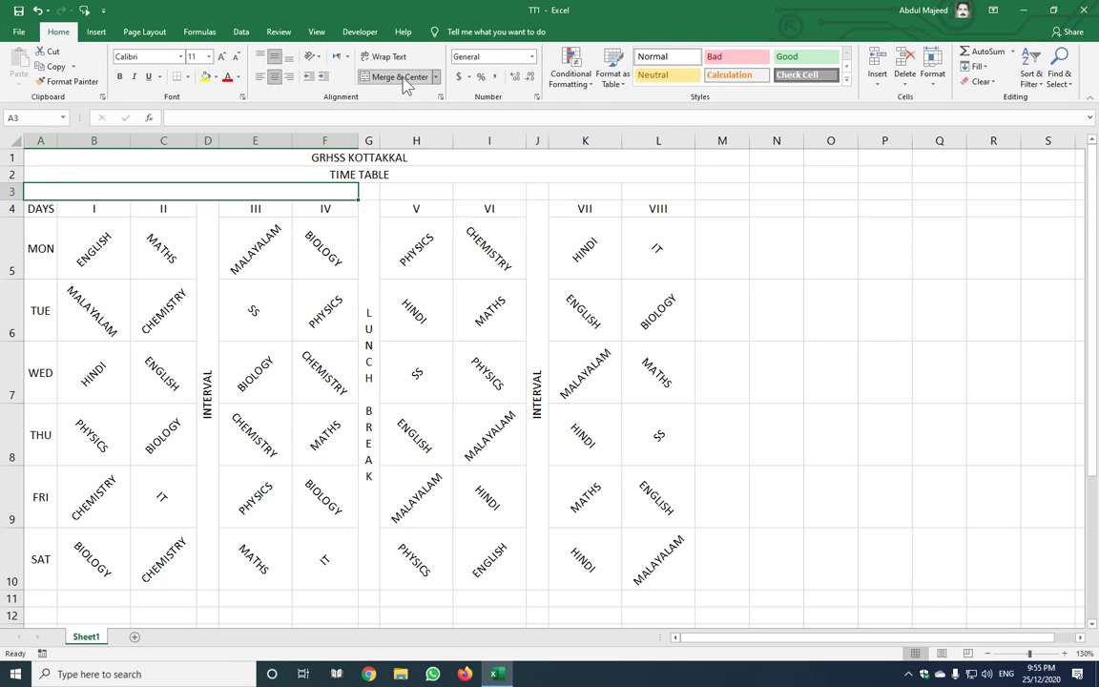
type("NAME")
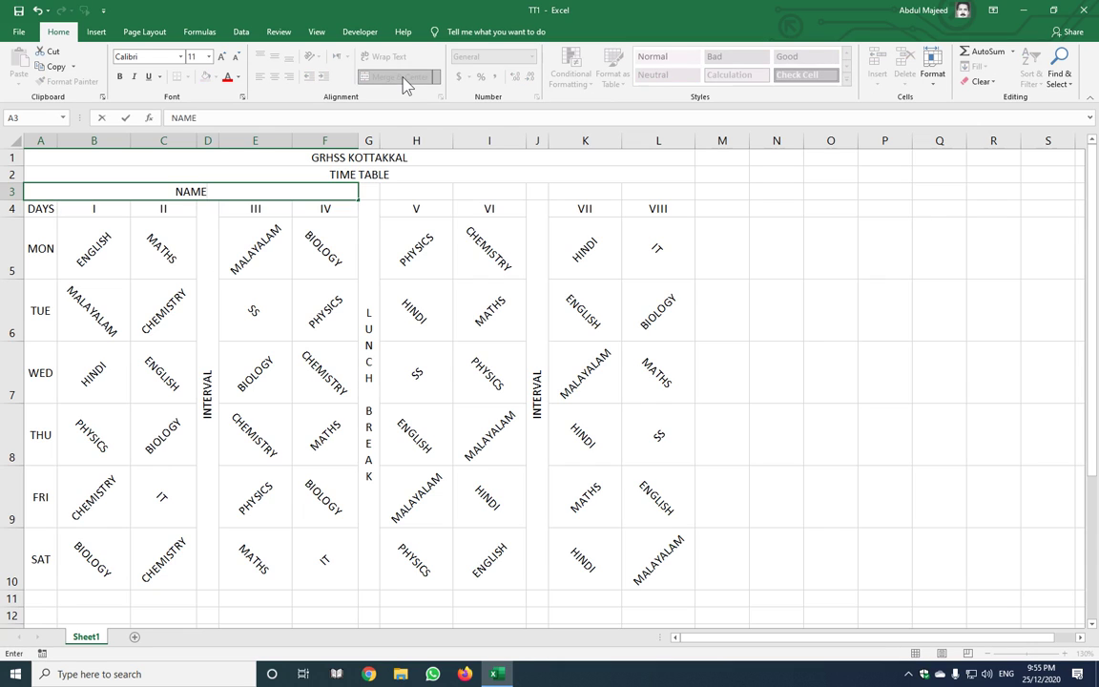
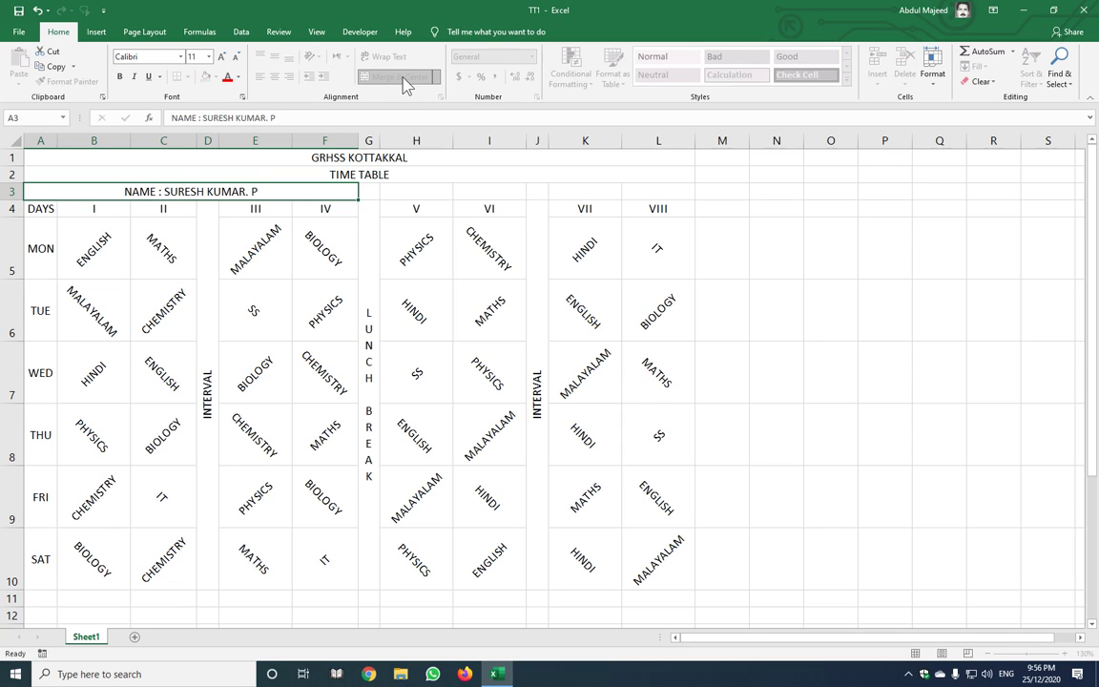
key("Tab")
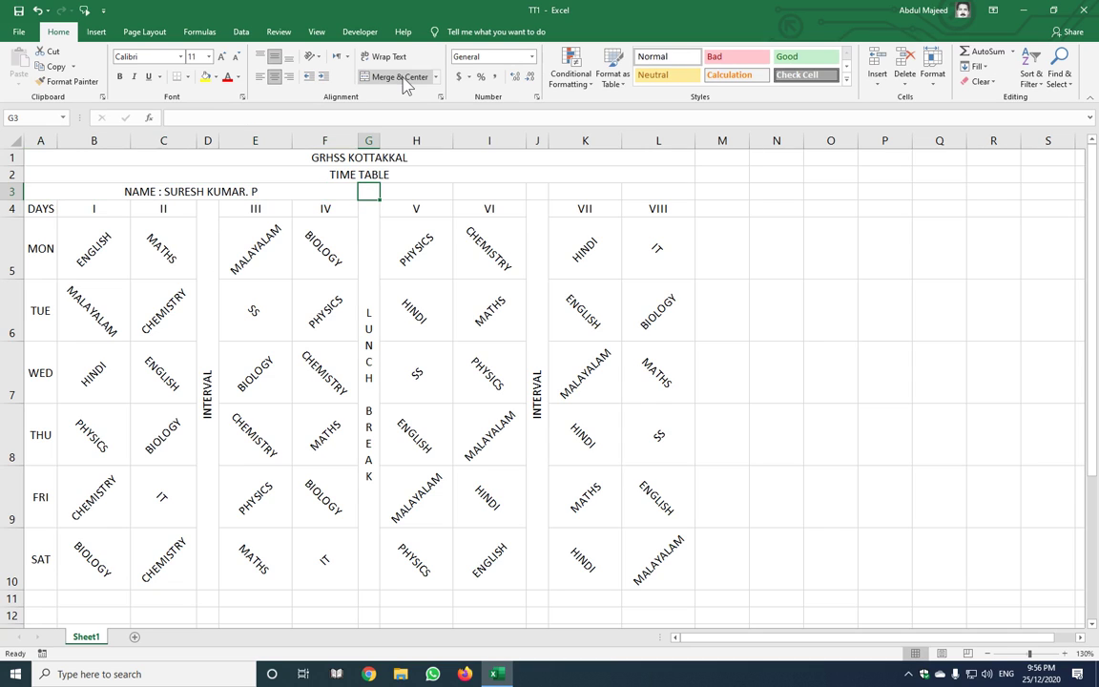
Merge G3:L3 and enter CLASS : X. D
left_click_drag(367, 189, 668, 189)
left_click(399, 76)
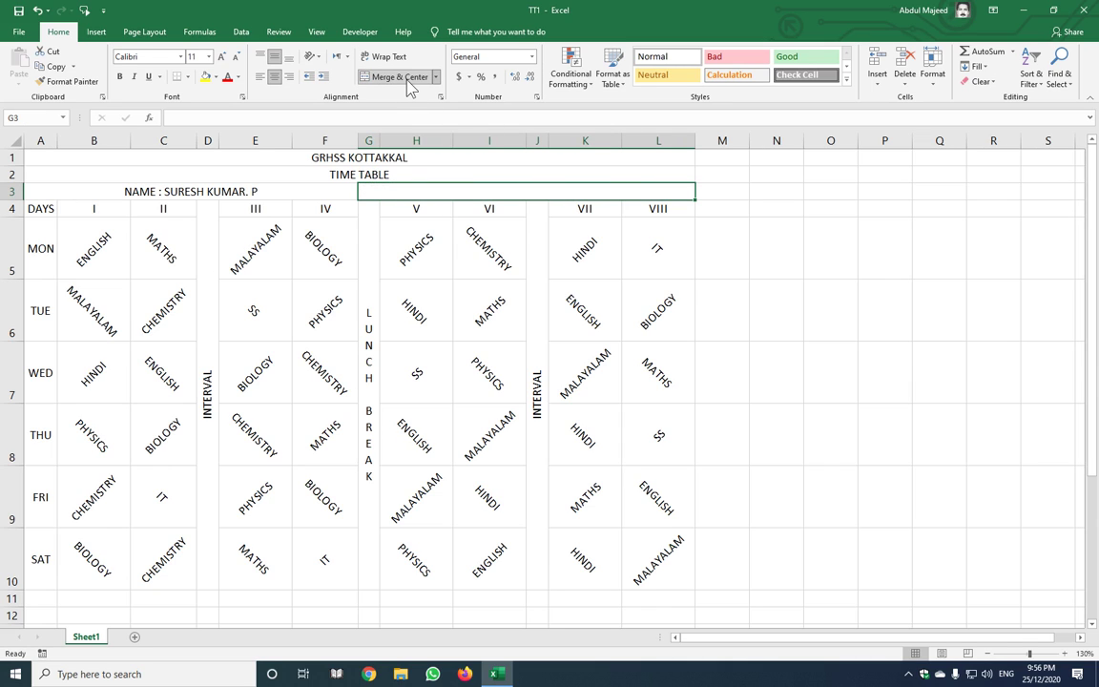
type("CLASS")
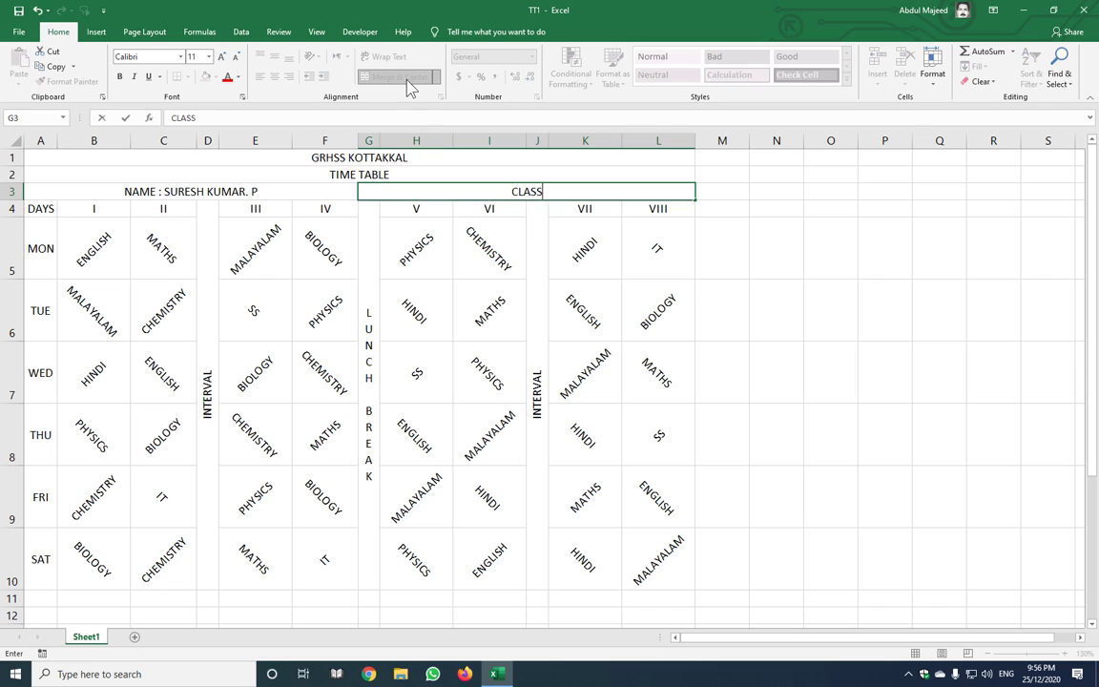
type(" : X. D")
key("Return")
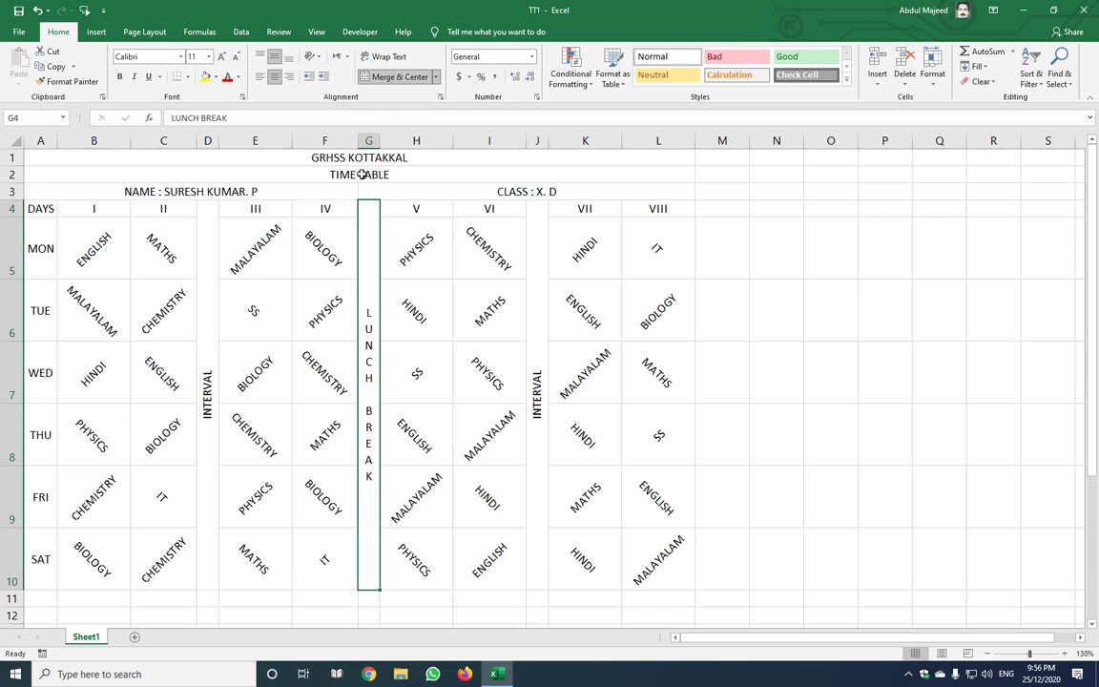
left_click(358, 157)
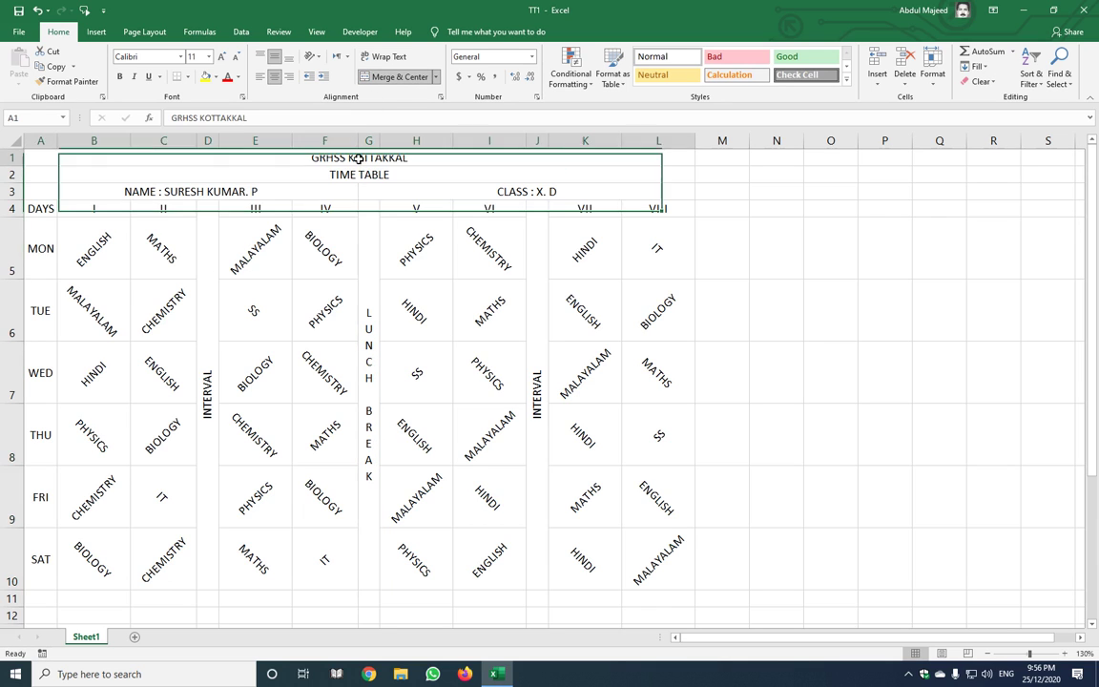
Make the GRHSS KOTTAKKAL title three sizes larger, bold, in red Bernard MT Condensed
left_click(223, 57)
left_click(223, 57)
left_click(222, 57)
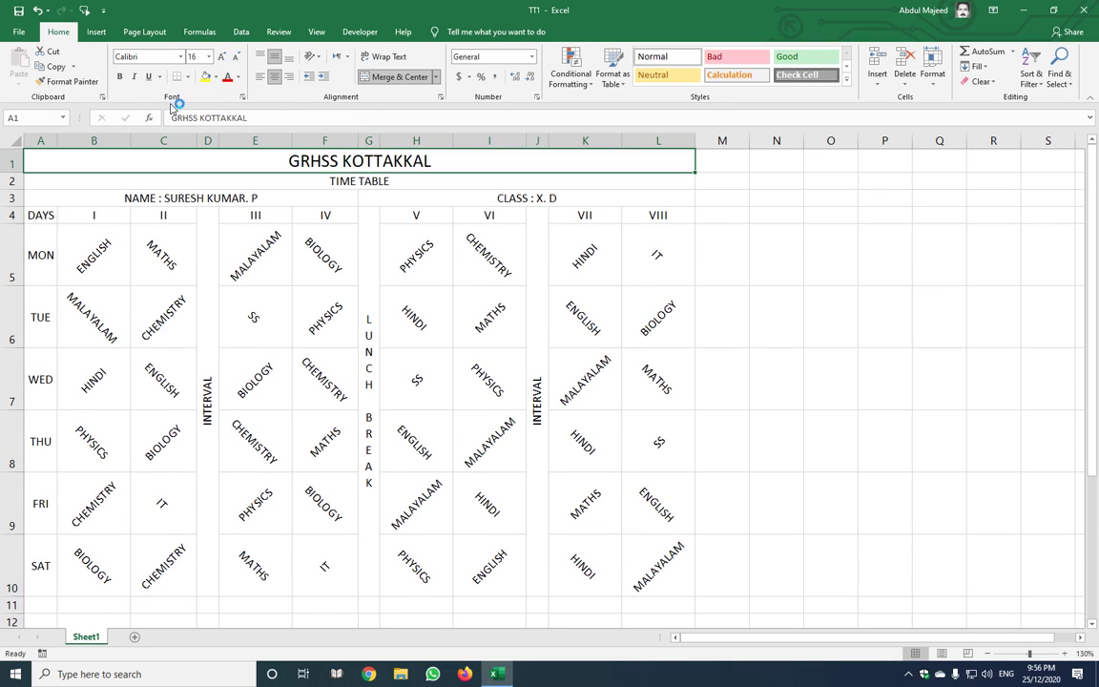
left_click(121, 78)
left_click(180, 56)
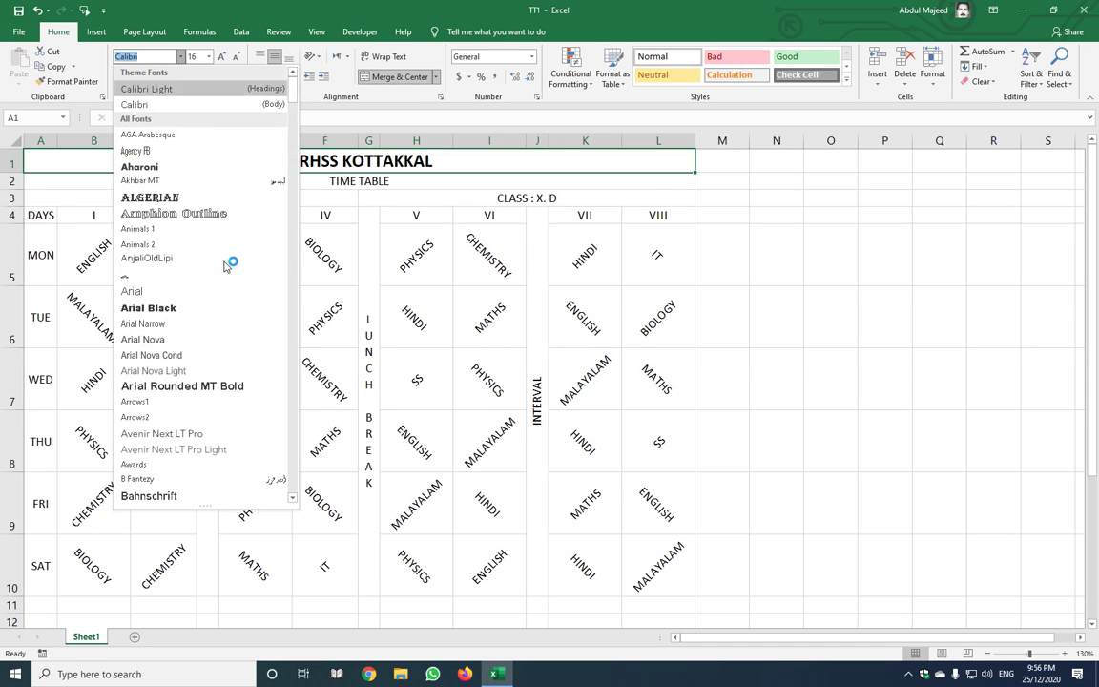
scroll(225, 284, "down", 5)
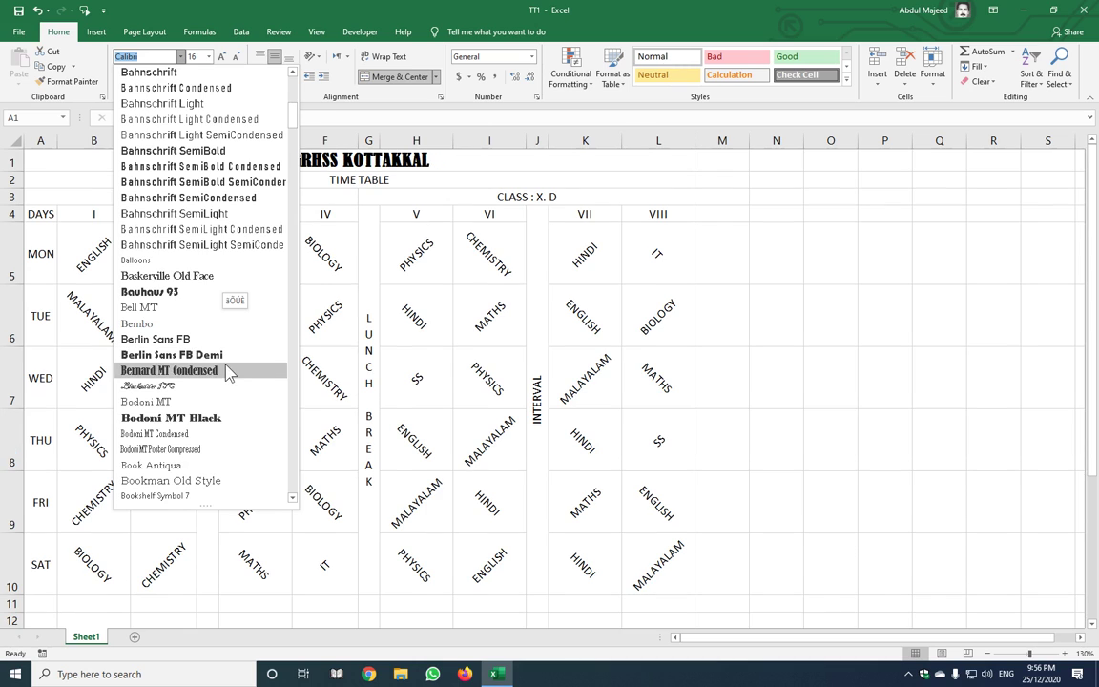
left_click(222, 368)
left_click(227, 77)
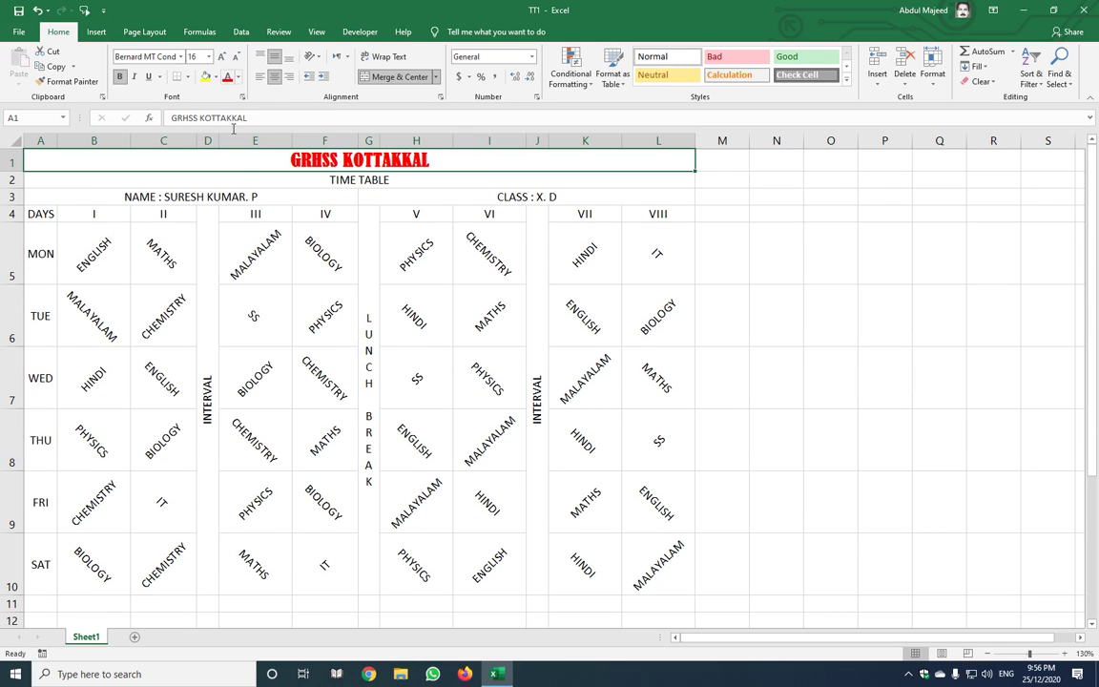
Enlarge TIME TABLE to size 14 and make the NAME and CLASS row bold and bigger
left_click(234, 179)
left_click(221, 56)
left_click(221, 57)
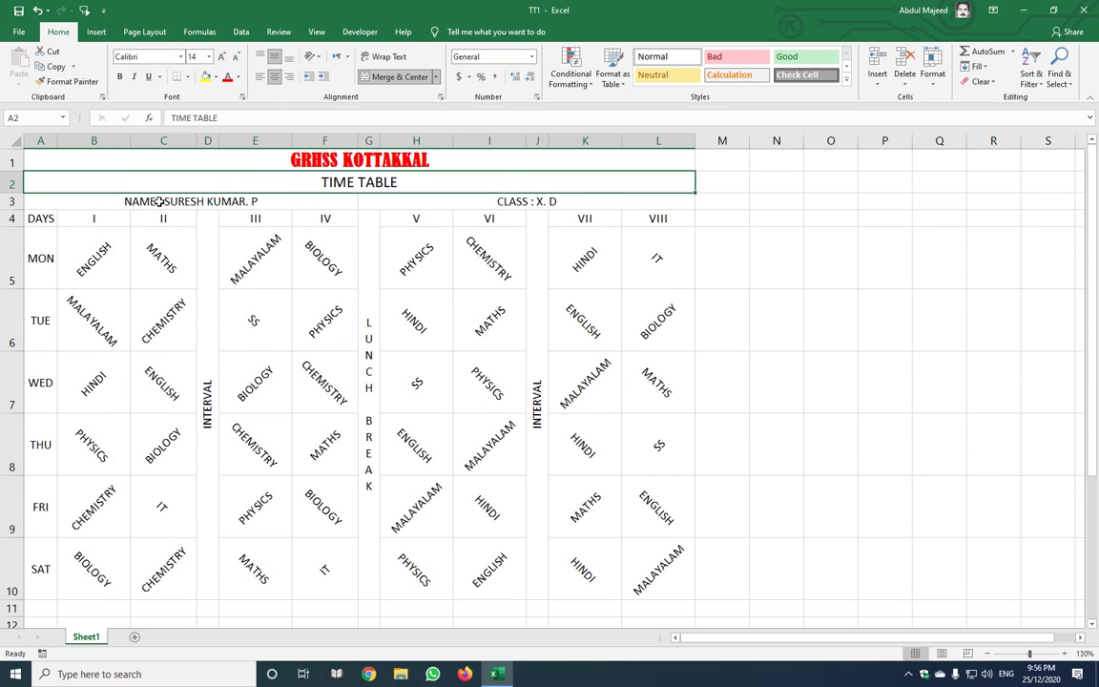
left_click_drag(147, 197, 668, 200)
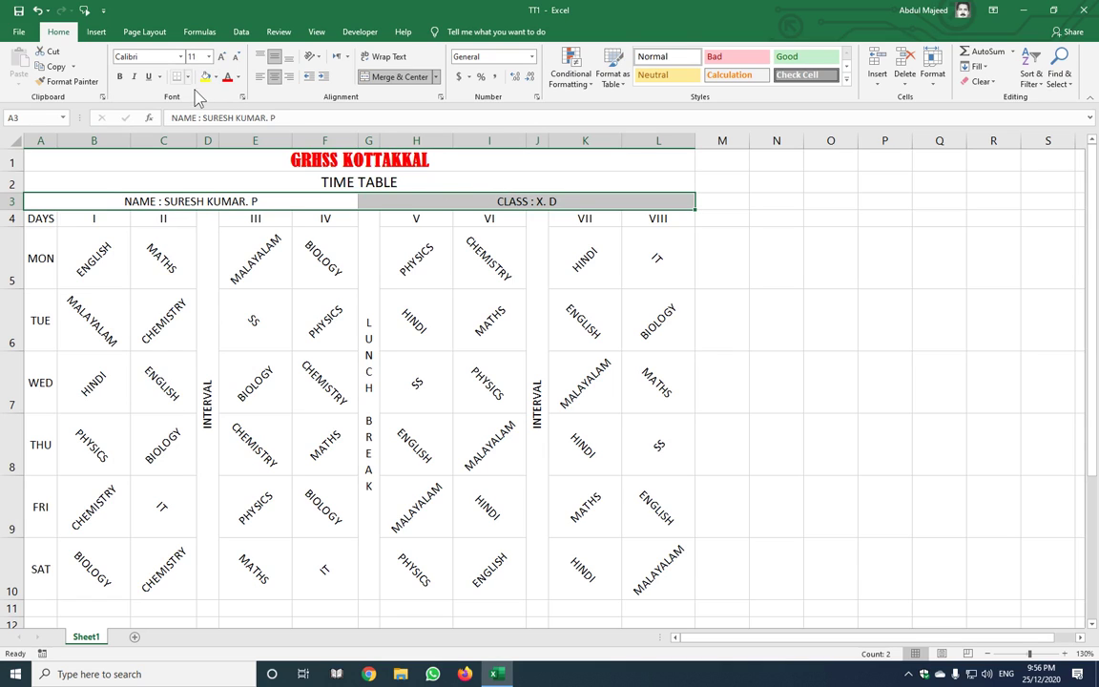
left_click(119, 76)
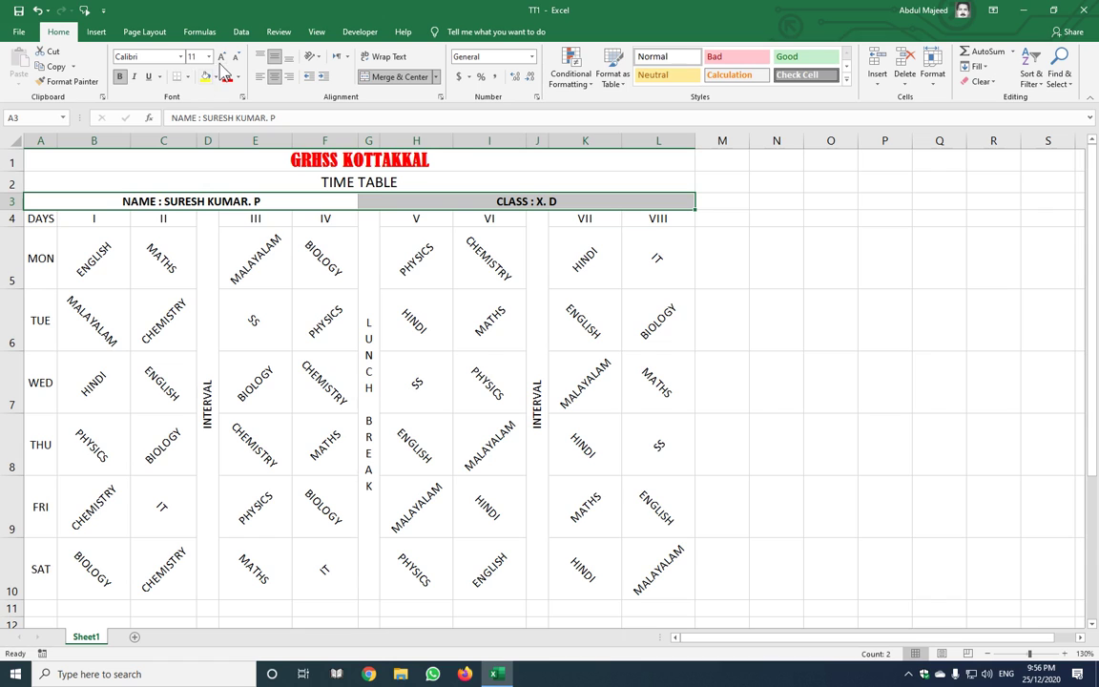
left_click(221, 56)
left_click(279, 380)
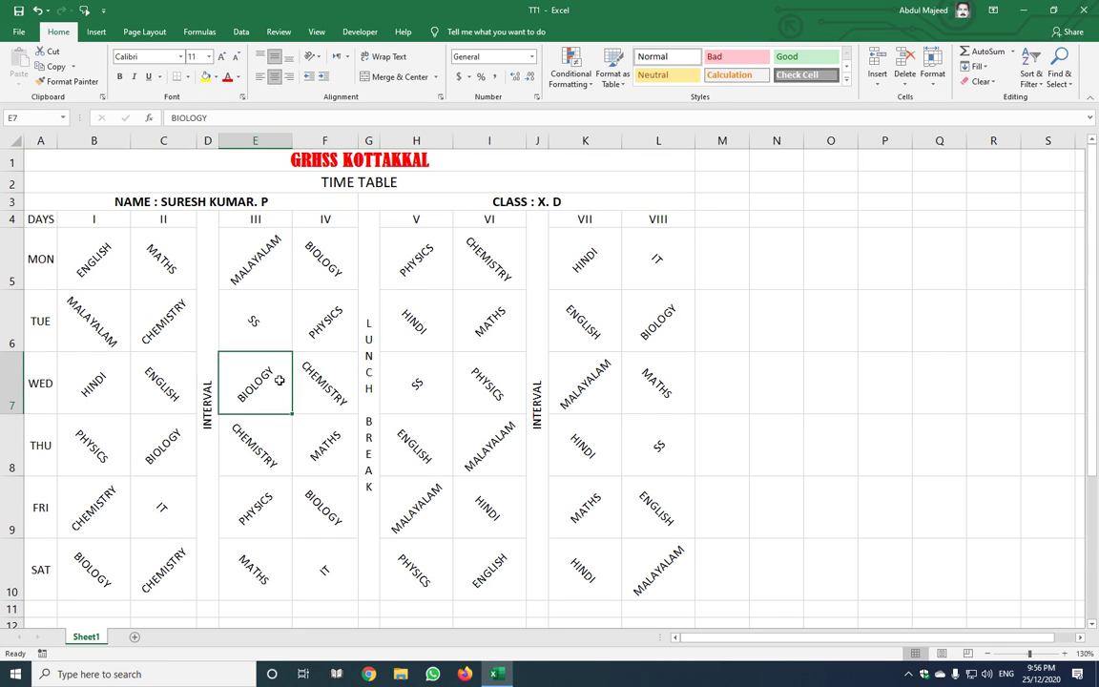
key("ctrl+p")
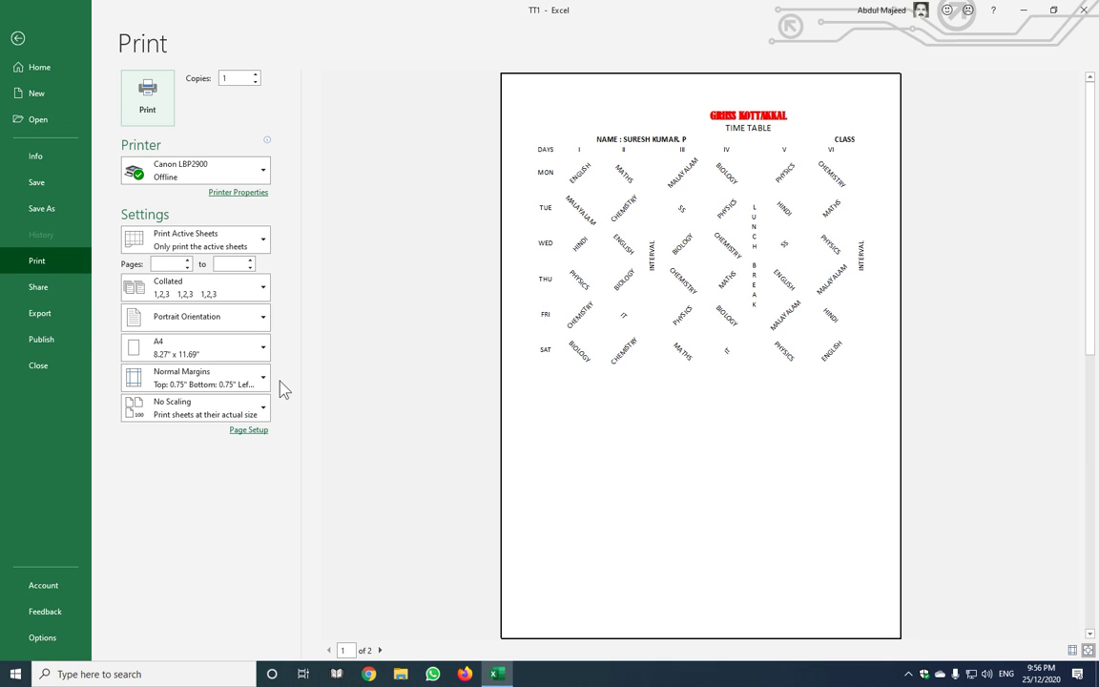
key("Escape")
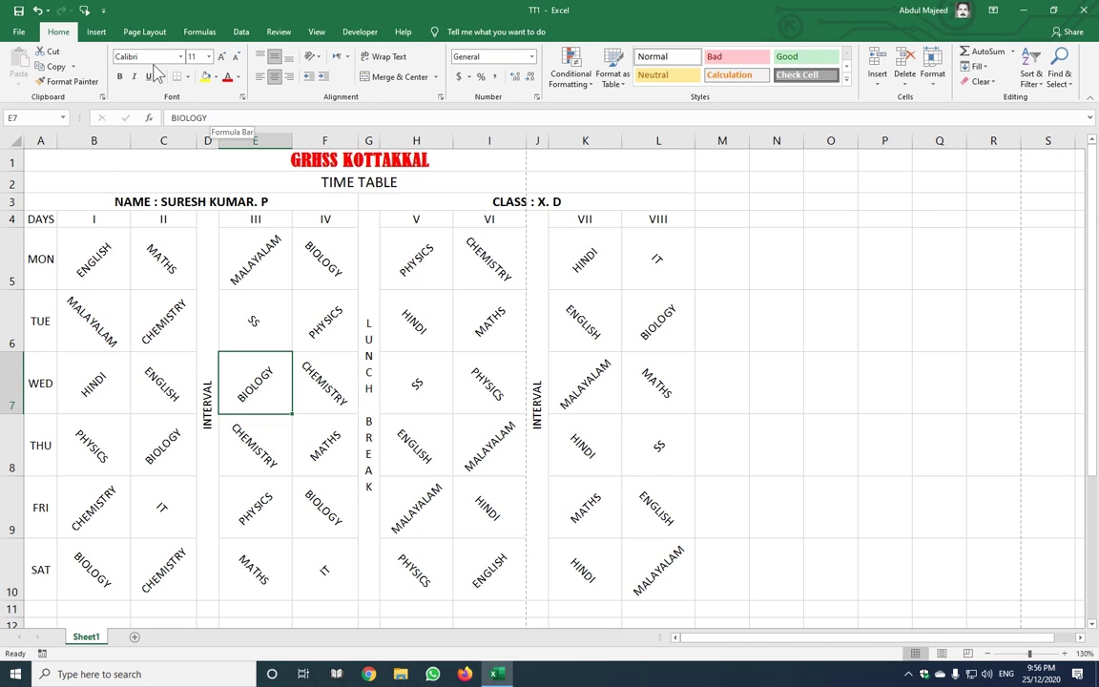
Switch the page orientation to Landscape and check the one-page fit in print preview
left_click(144, 32)
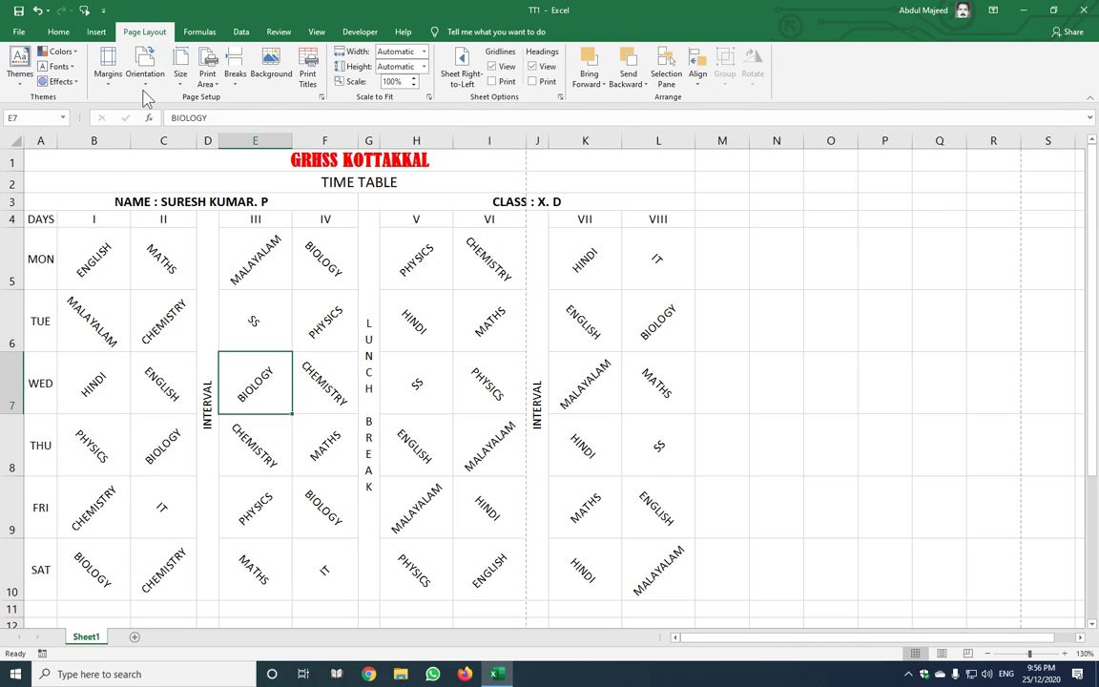
left_click(146, 77)
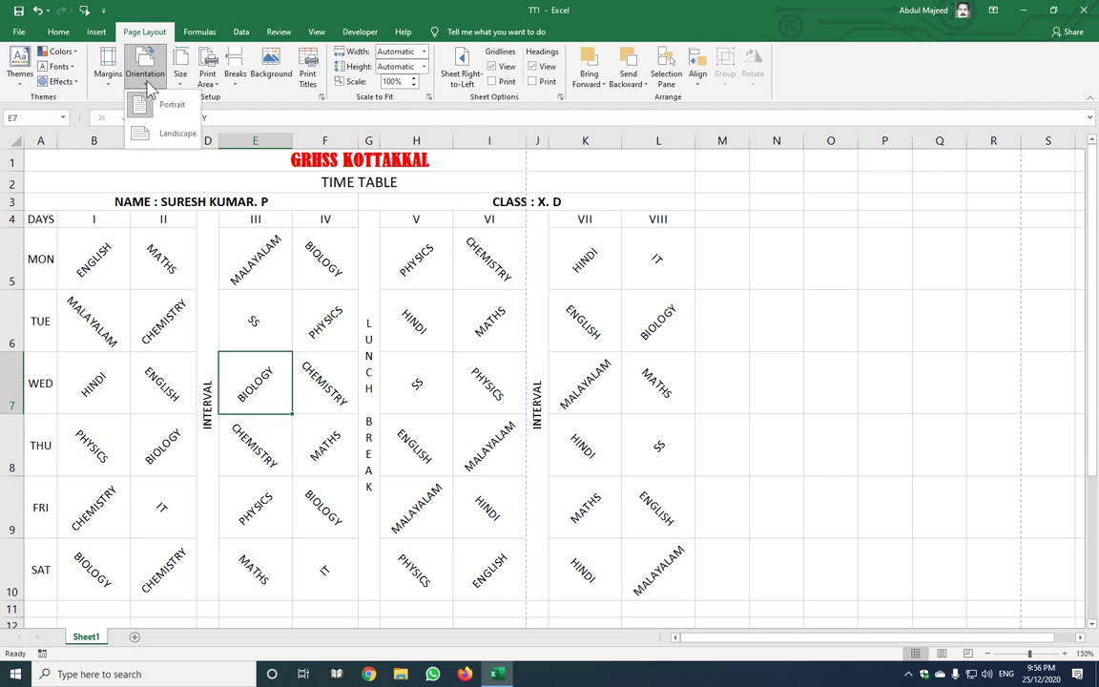
left_click(176, 135)
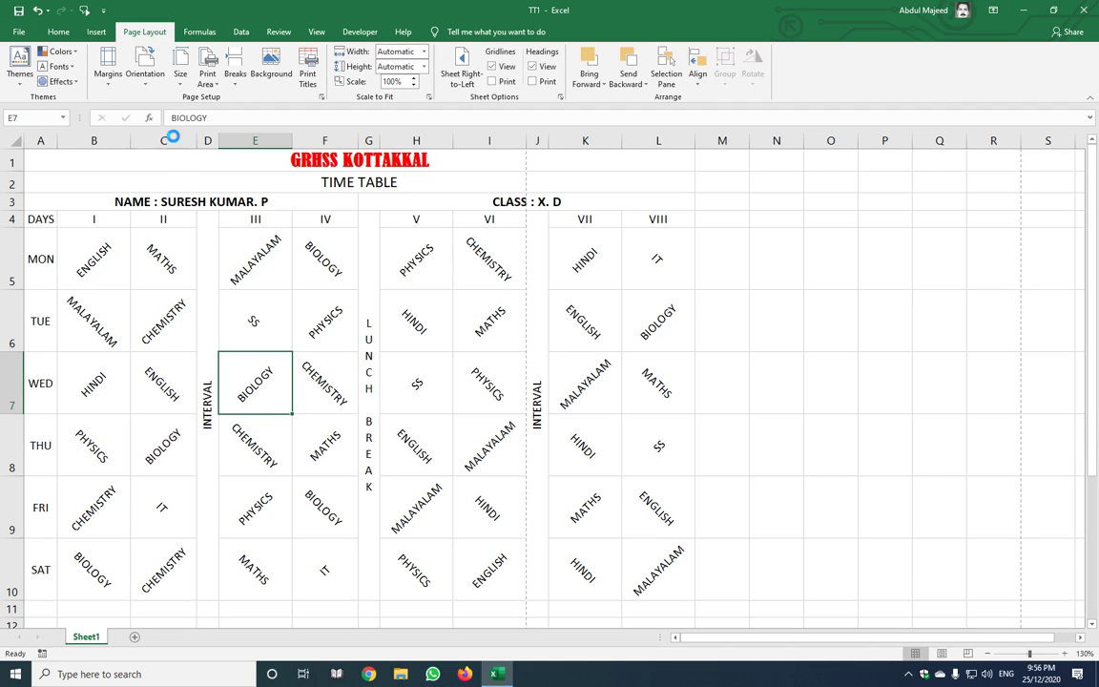
key("ctrl+p")
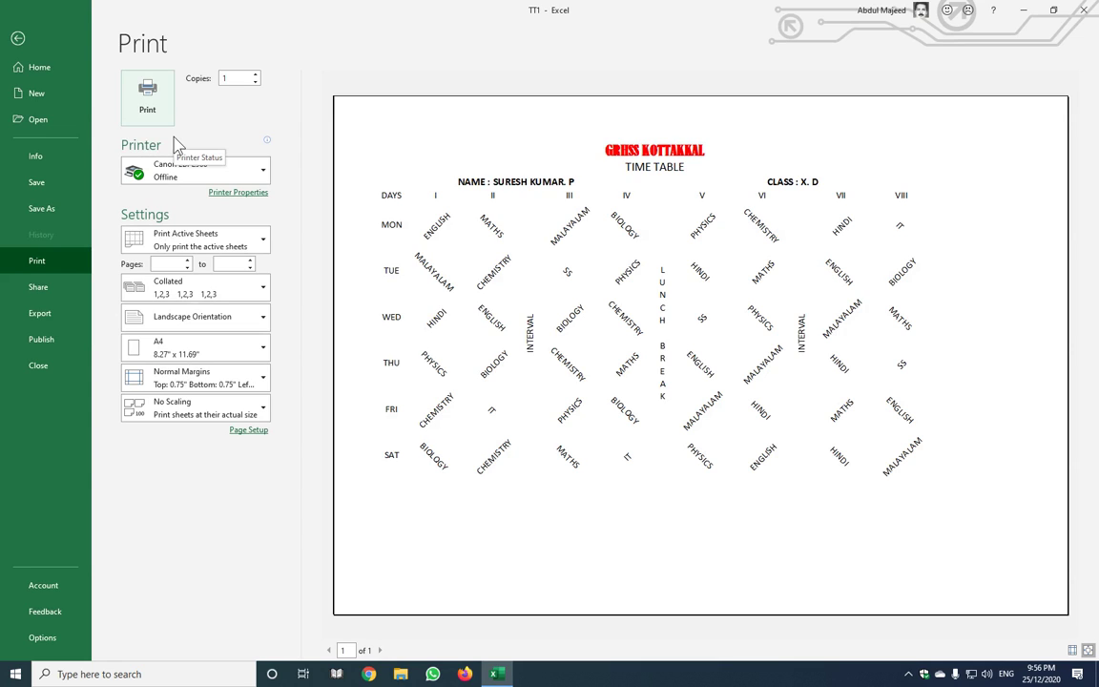
key("Escape")
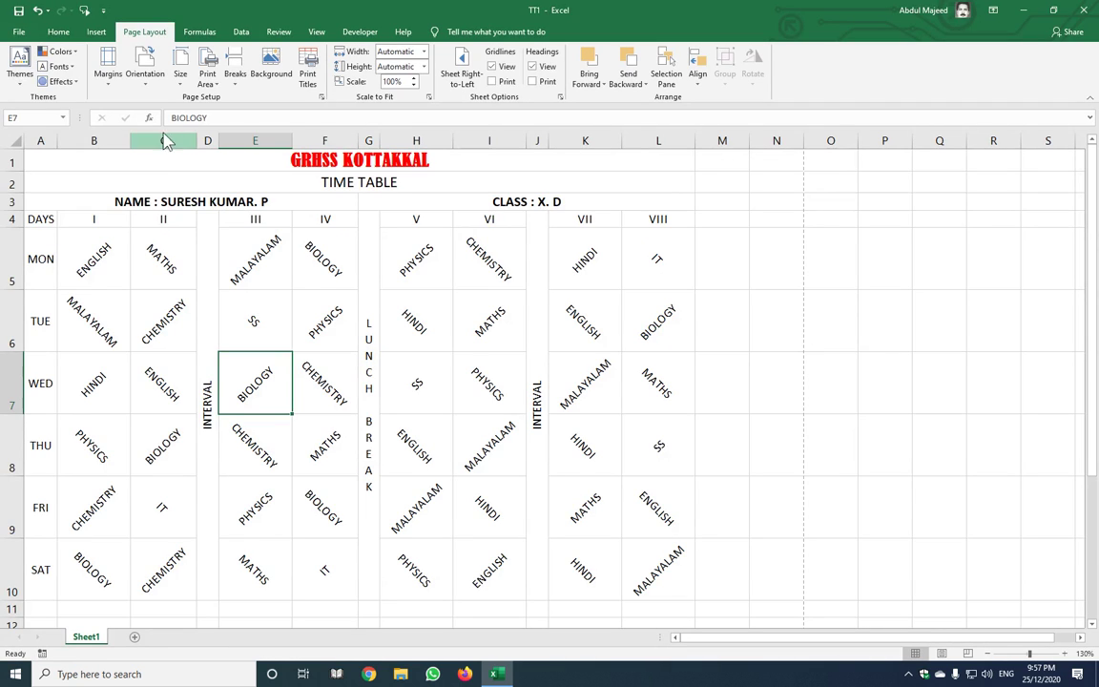
Set the timetable body A4:L10 to 12 pt, autofit its columns, and check the print preview
left_click(45, 220)
left_click_drag(45, 220, 630, 382)
left_click(58, 32)
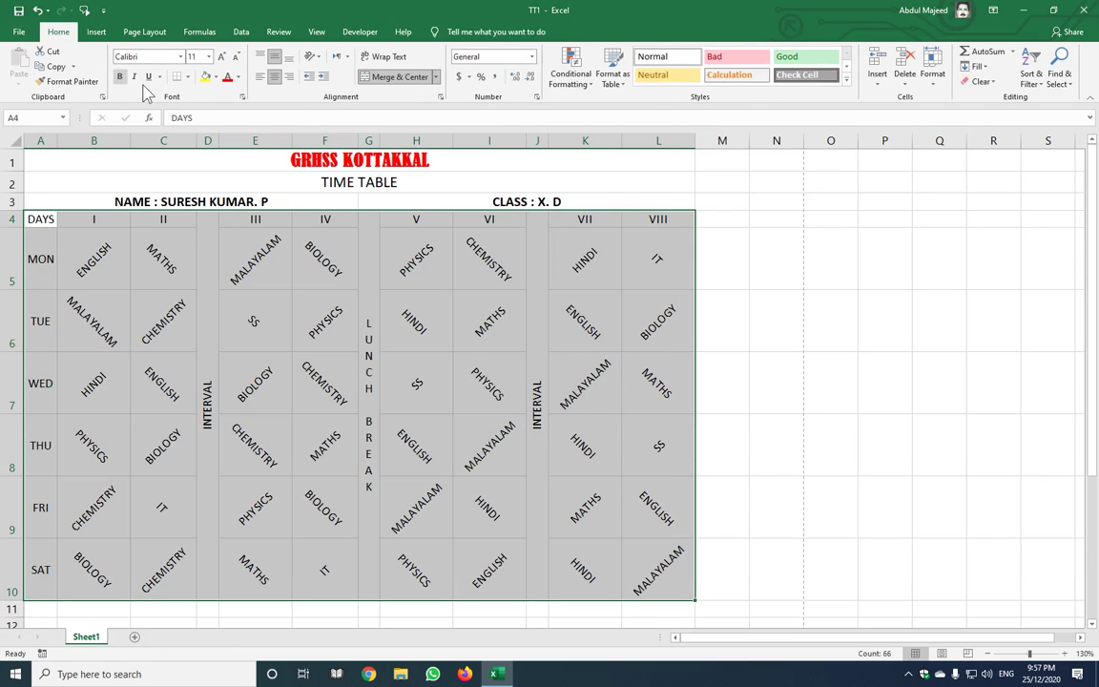
left_click(207, 56)
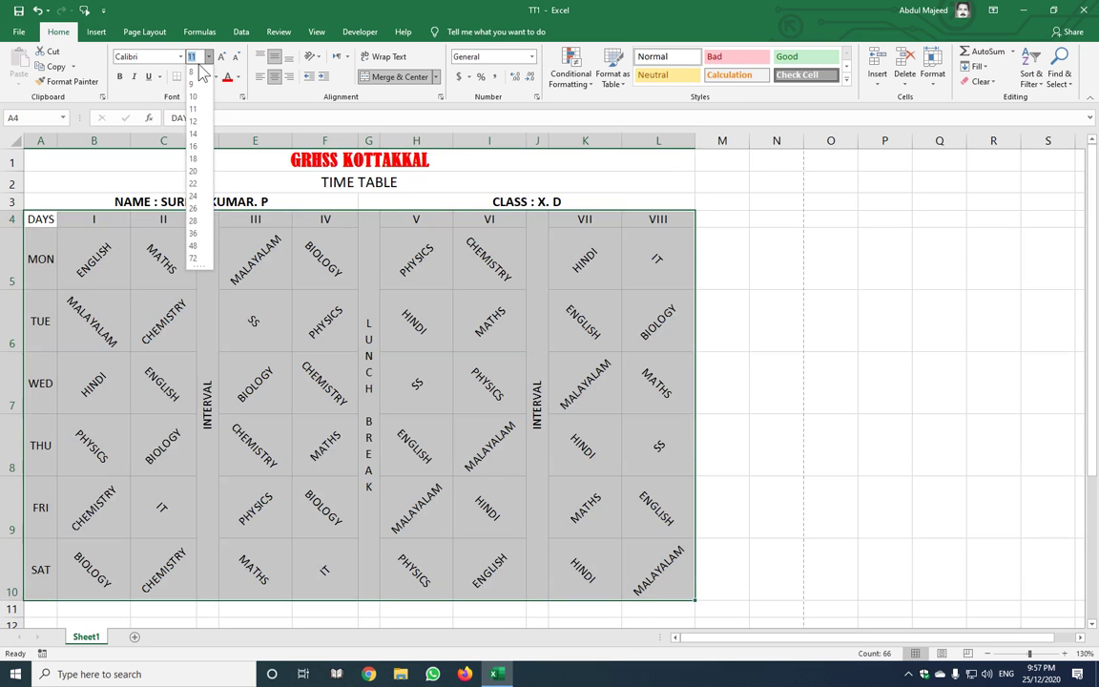
left_click(194, 121)
left_click(353, 384)
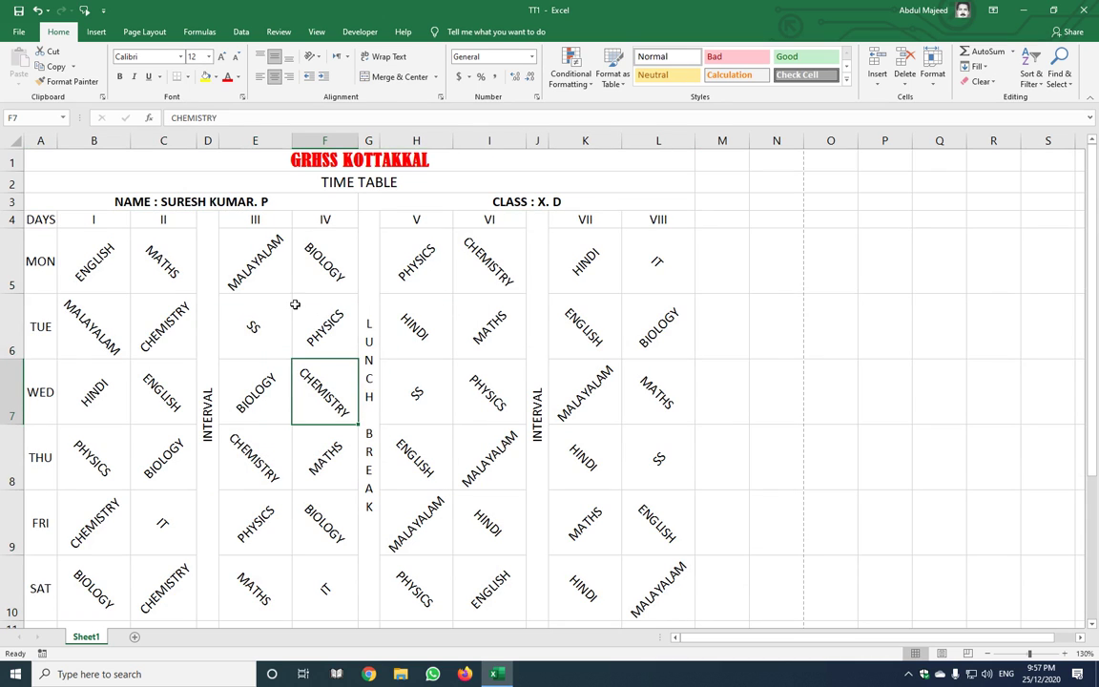
key("Up")
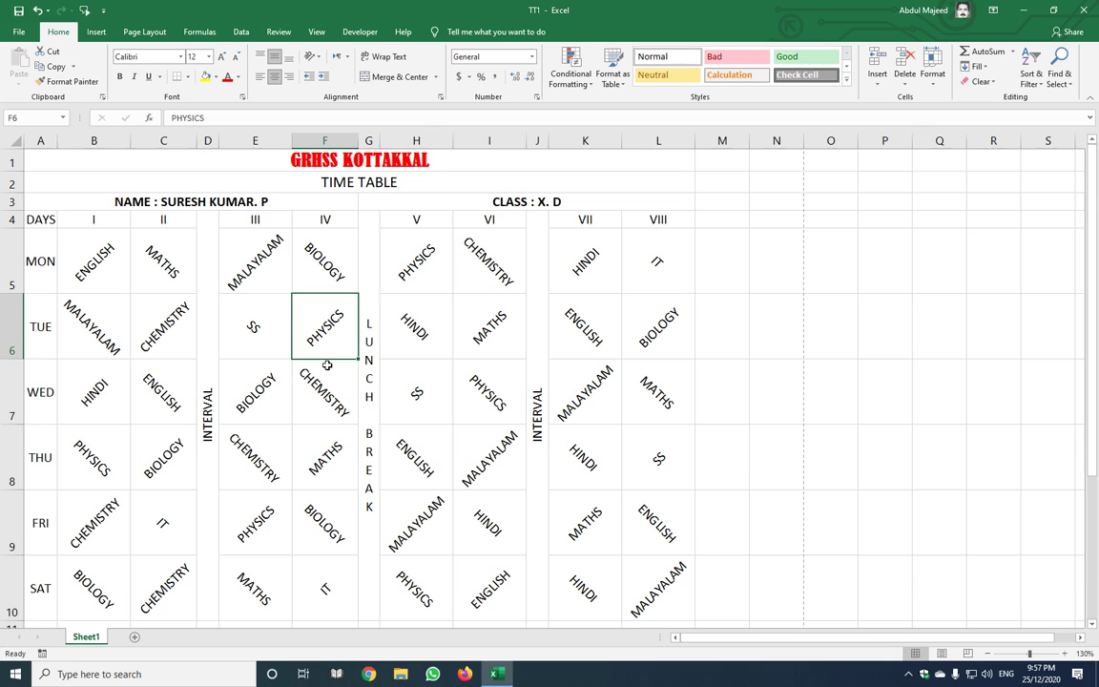
key("ctrl+a")
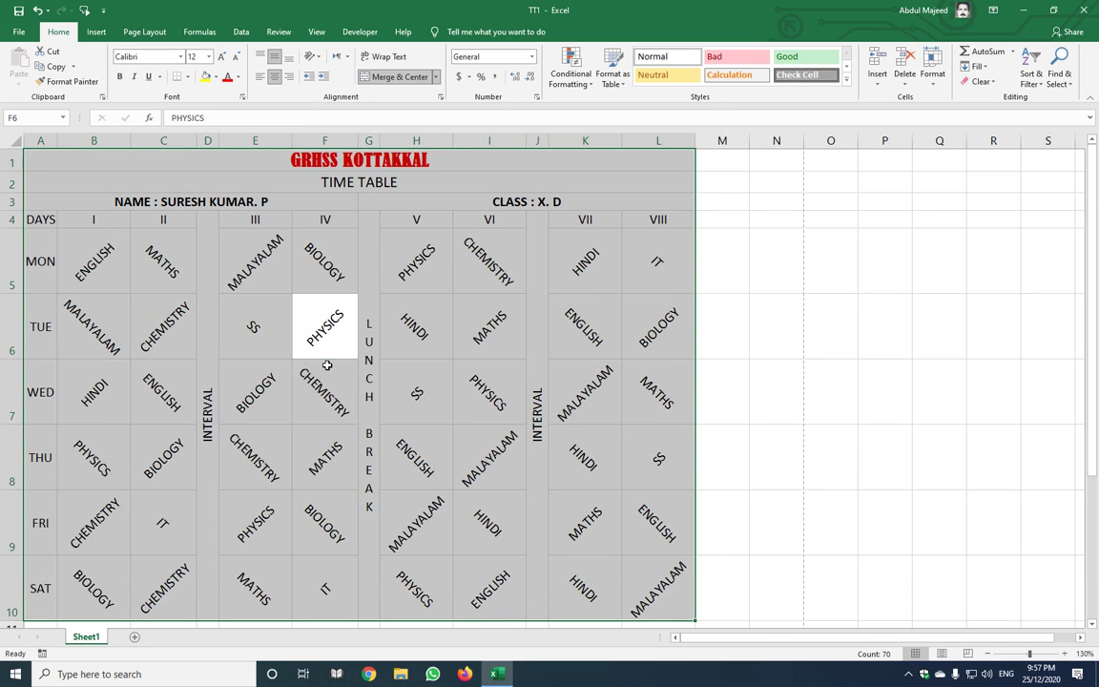
key("alt+o")
key("a")
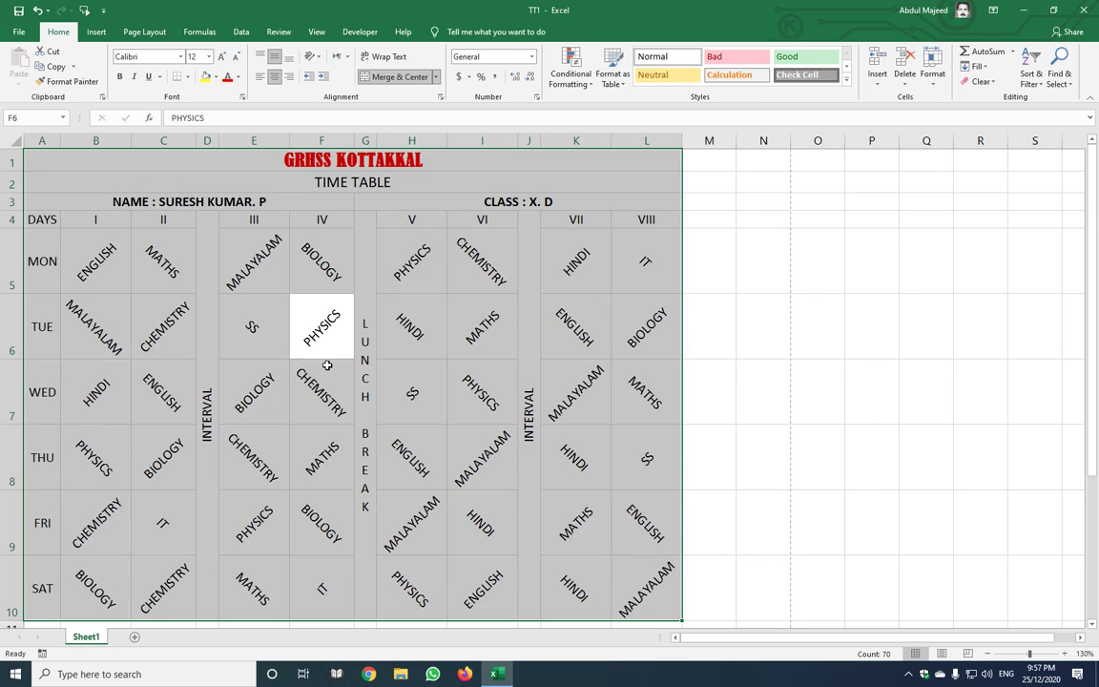
key("ctrl+p")
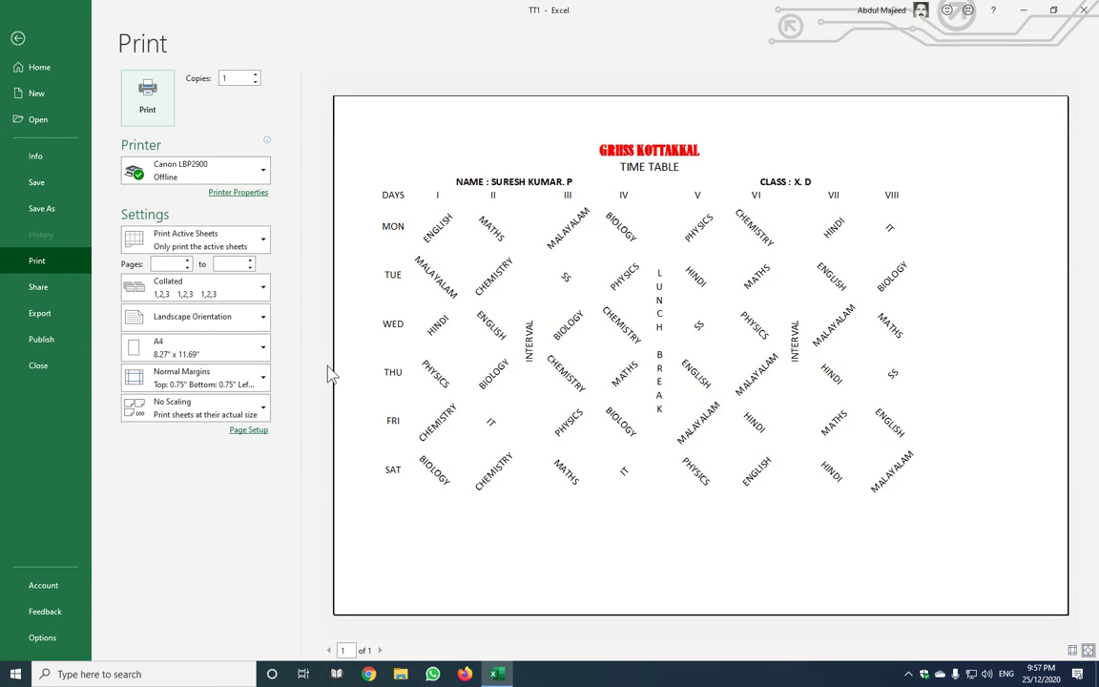
key("Escape")
Raise the timetable body to 13 pt, autofit columns A to L including the titles, and preview
left_click(99, 279)
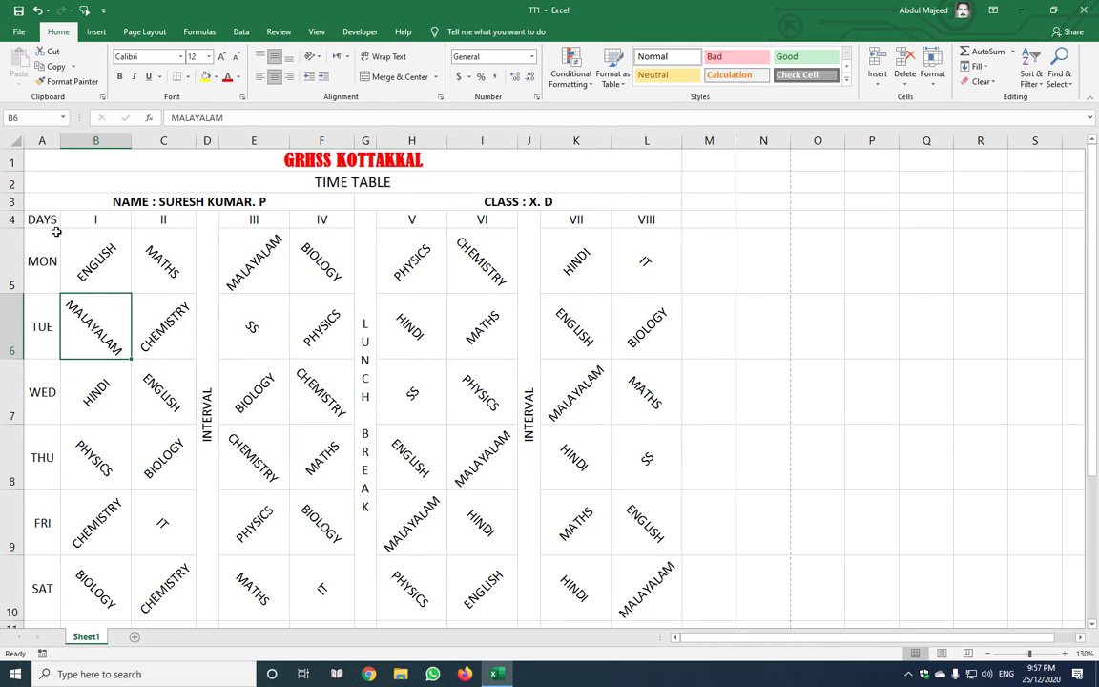
left_click_drag(45, 221, 631, 429)
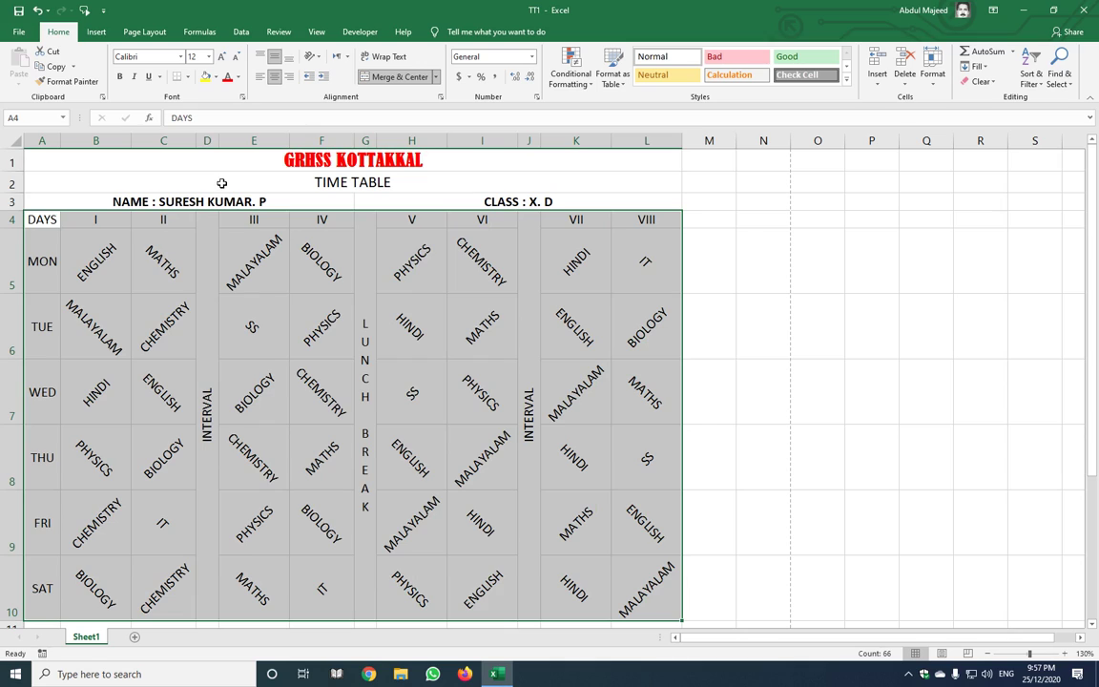
left_click(200, 57)
type("13")
key("Return")
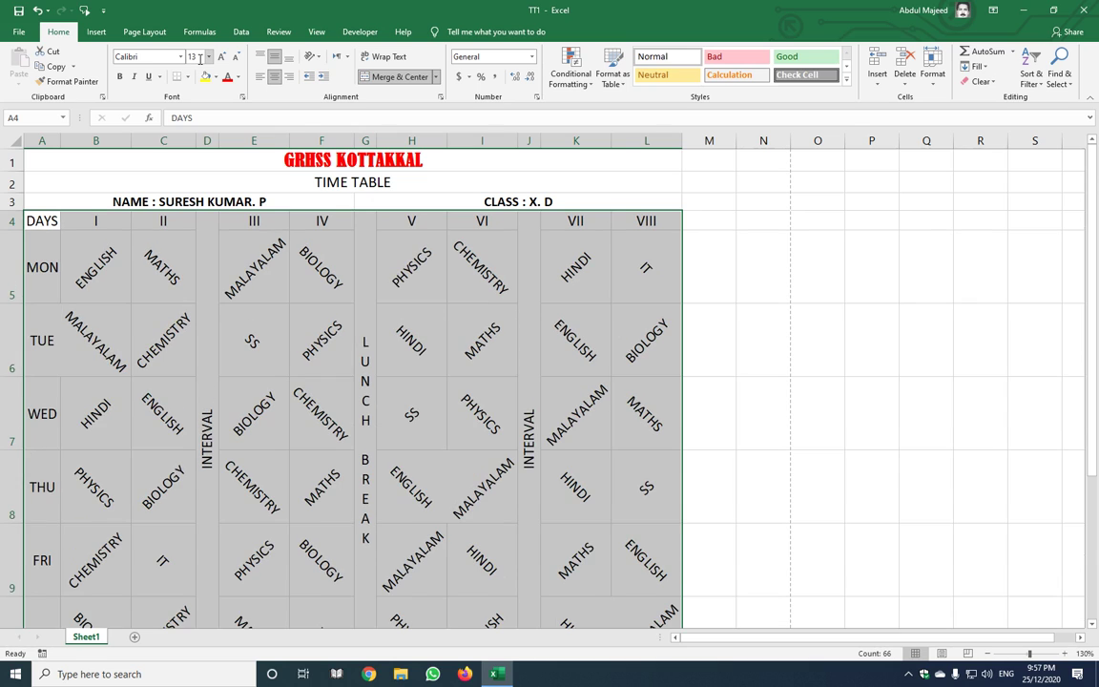
key("ctrl+a")
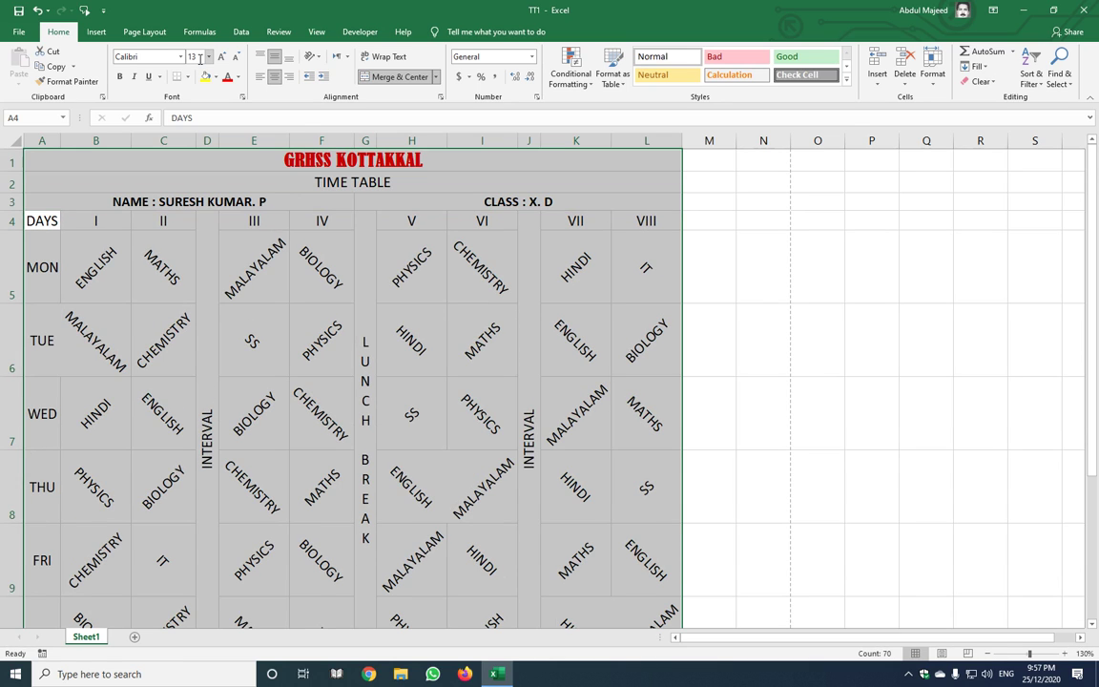
key("alt+o")
key("c")
key("a")
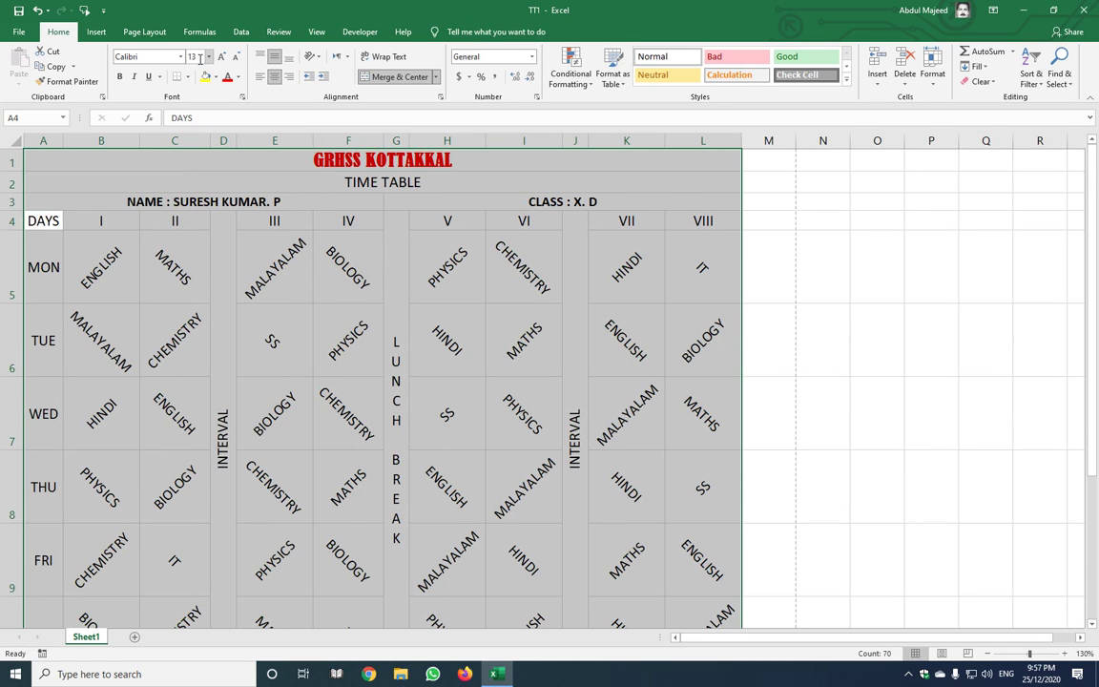
key("ctrl+p")
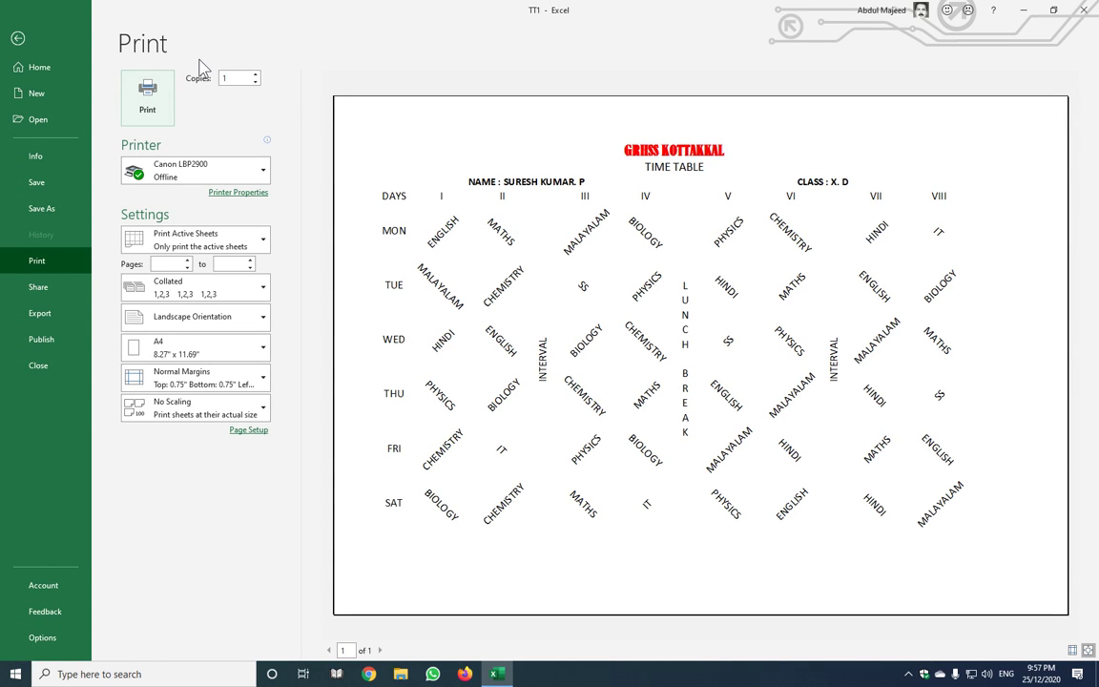
key("Escape")
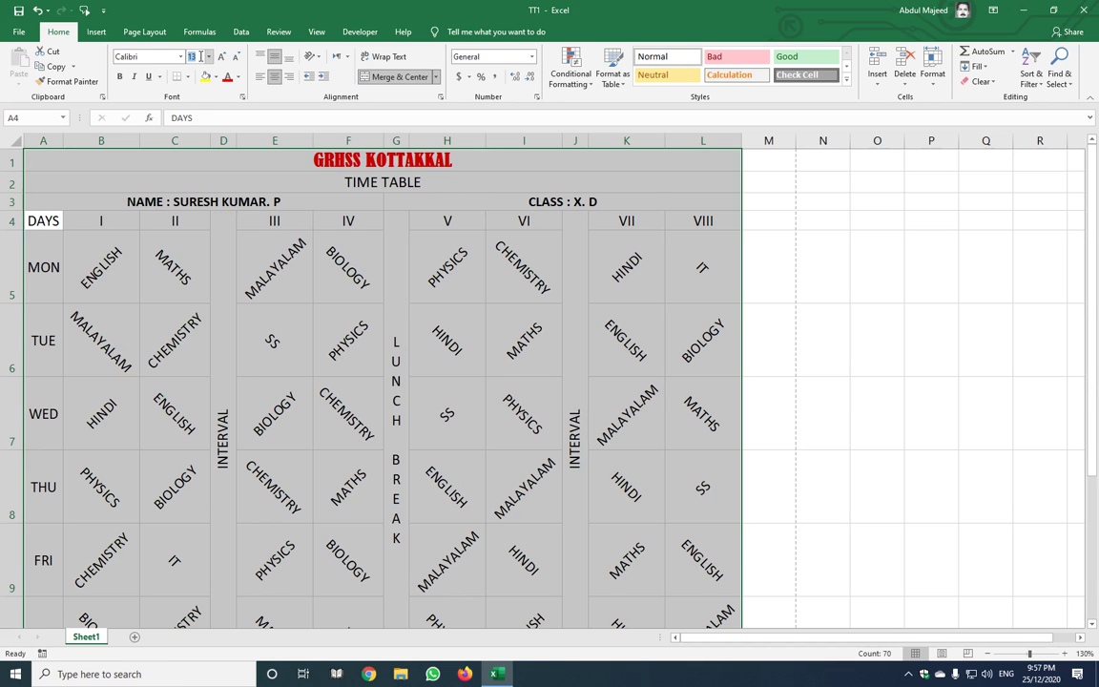
Set the timetable body from DAYS to L10 to font size 14
left_click(275, 340)
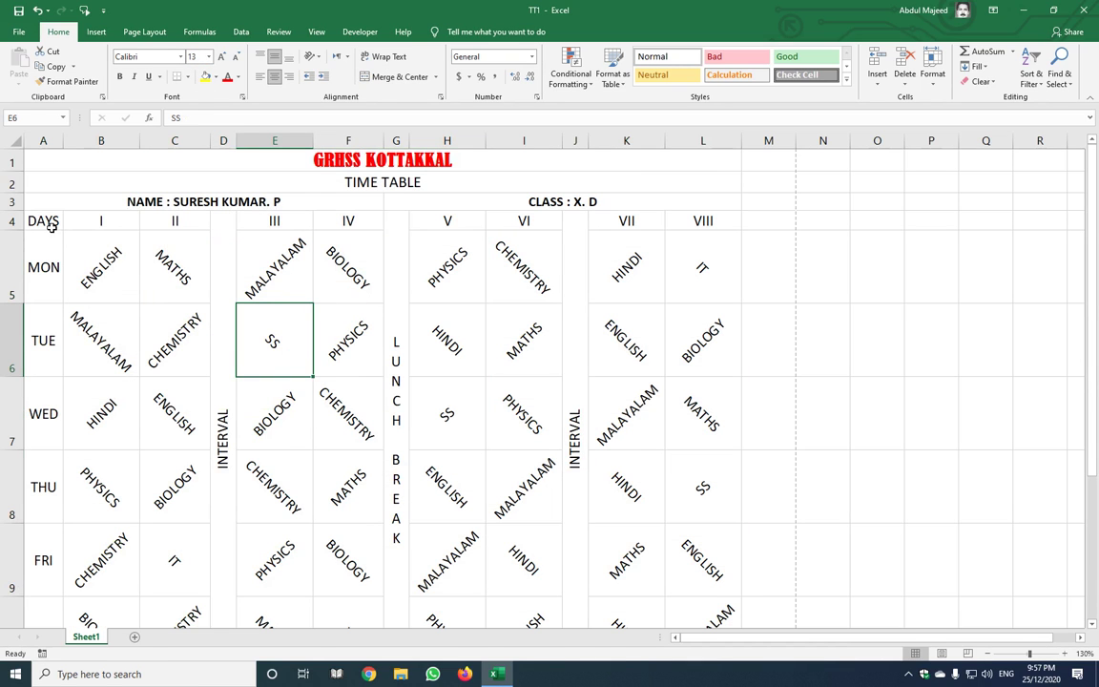
left_click_drag(53, 225, 694, 413)
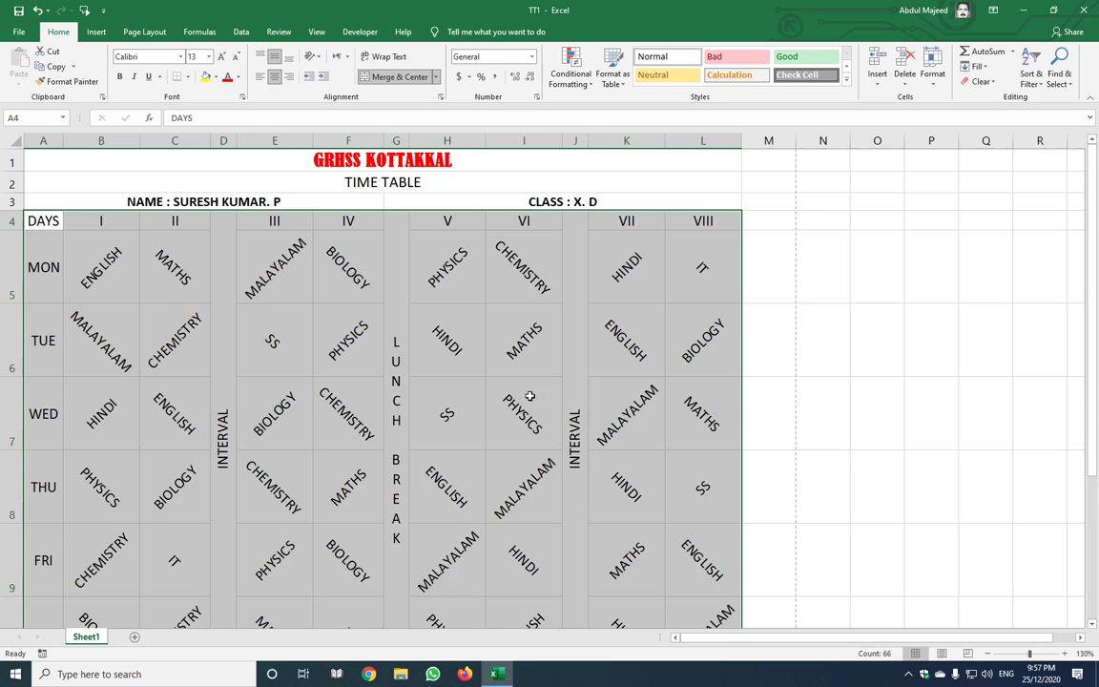
scroll(530, 395, "down", 2)
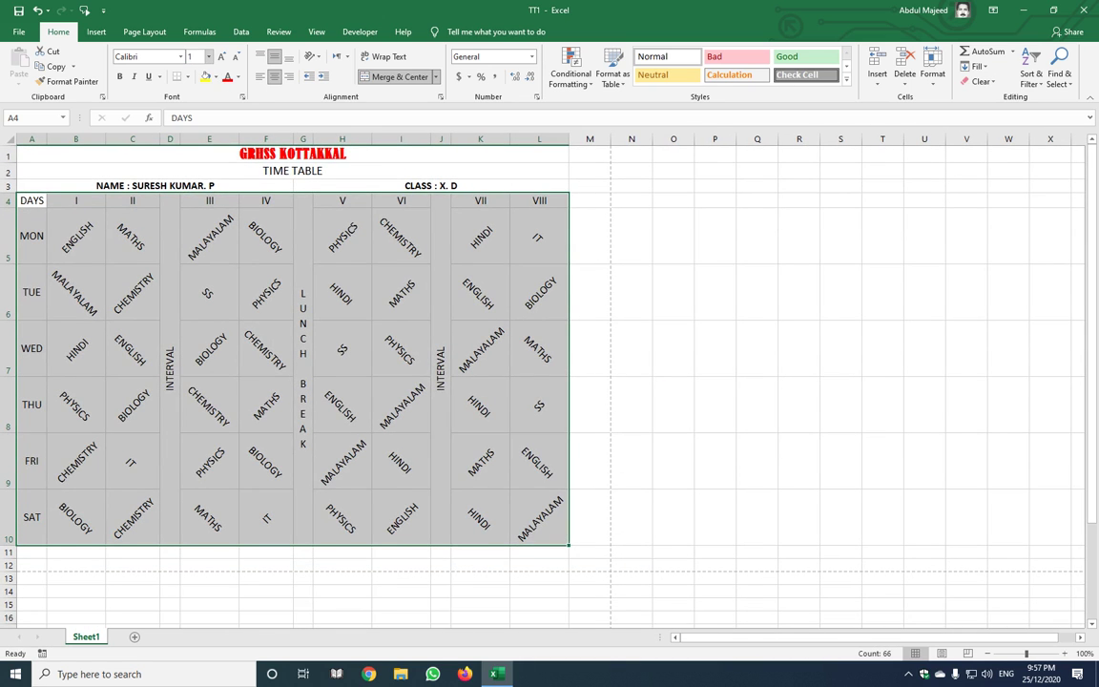
key("Return")
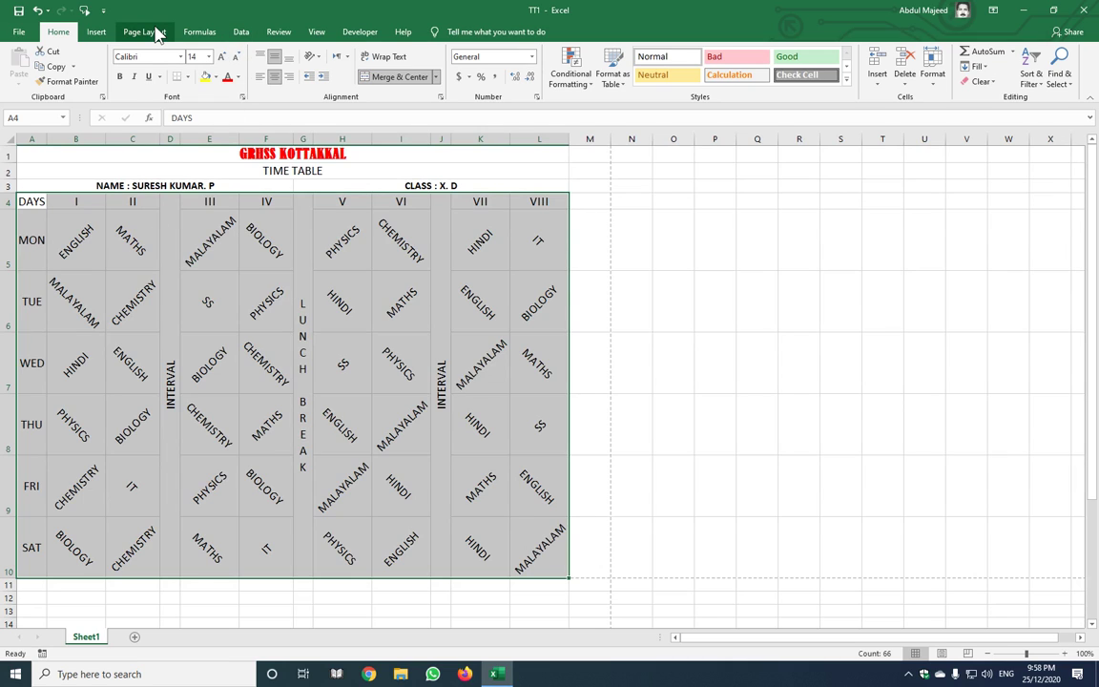
Autofit columns A to L including the title rows, then open the print preview
key("ctrl+a")
key("alt+o")
key("c")
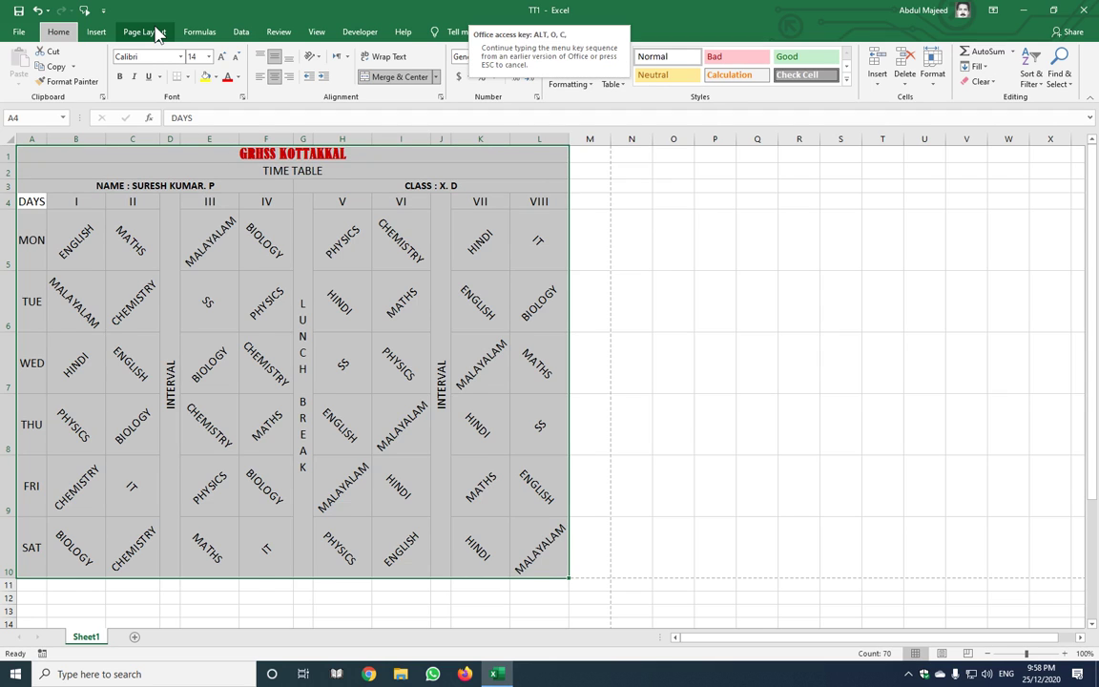
key("a")
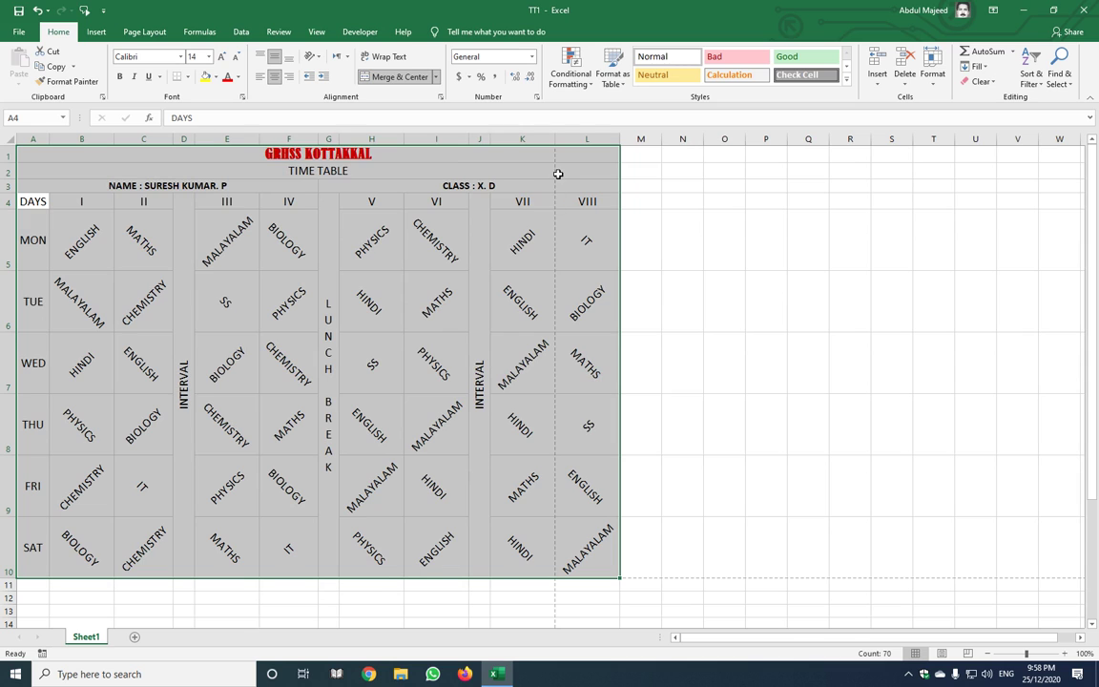
scroll(564, 232, "up", 4)
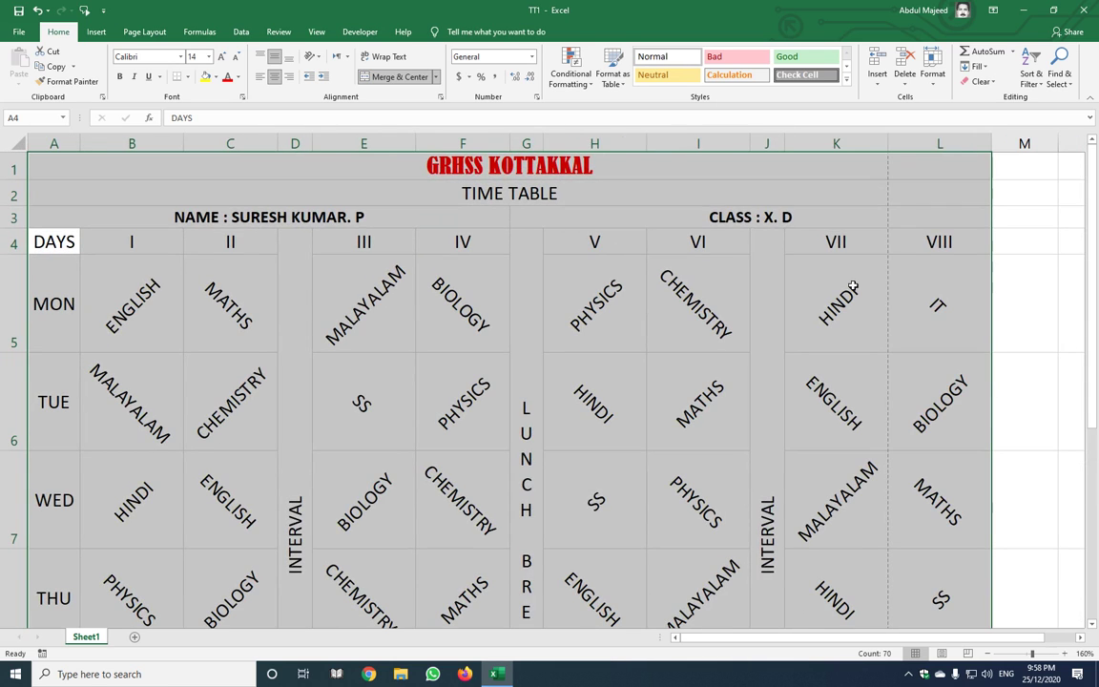
left_click(901, 277)
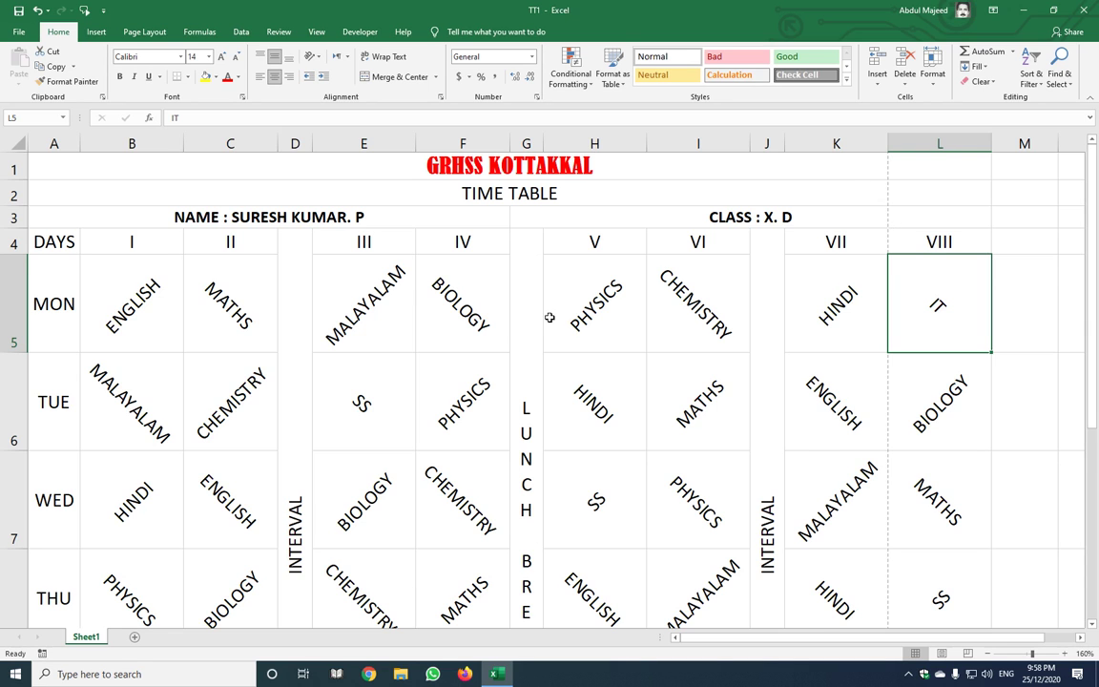
scroll(550, 314, "down", 3)
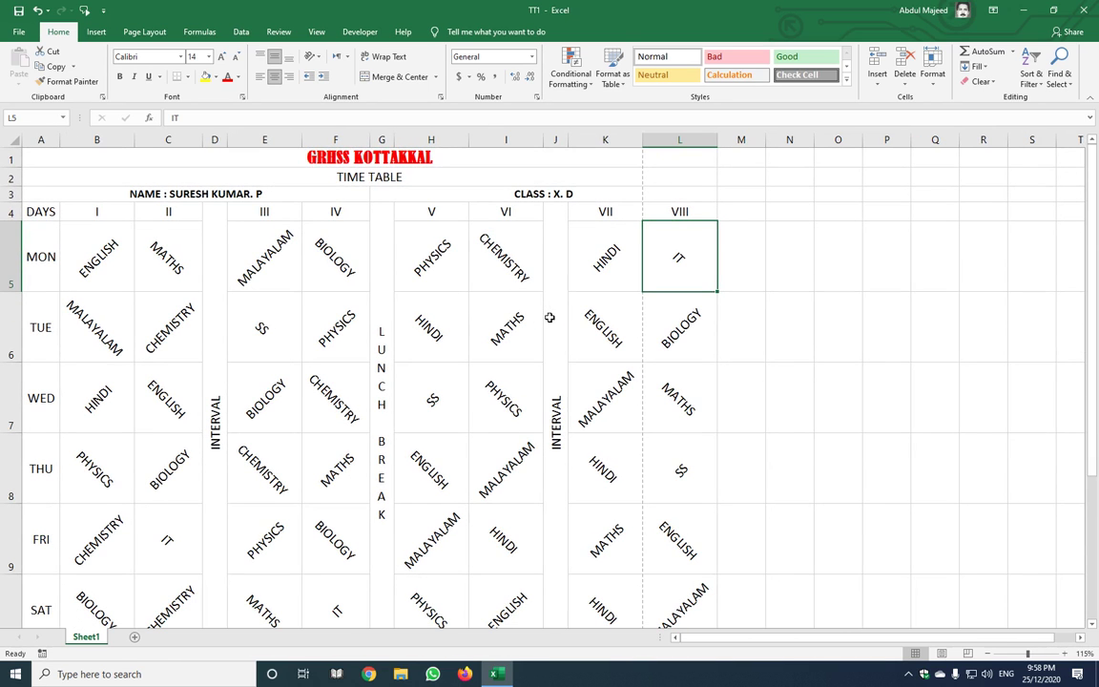
key("ctrl+p")
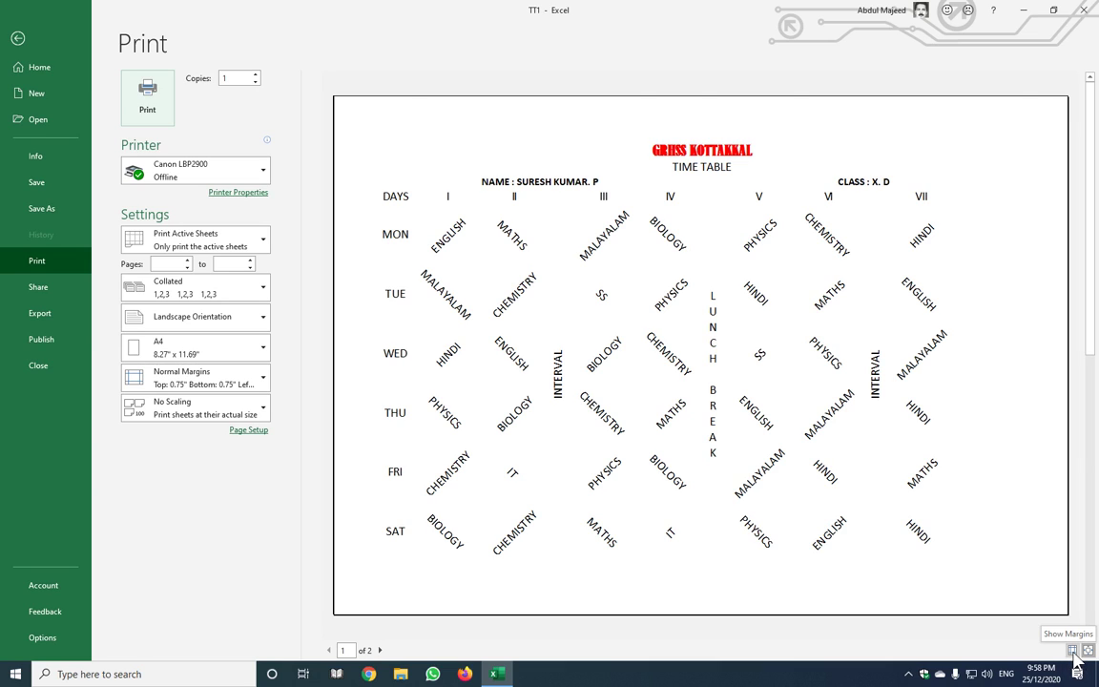
Drag the left and right page margins outward so the timetable fits on one page
left_click(1074, 653)
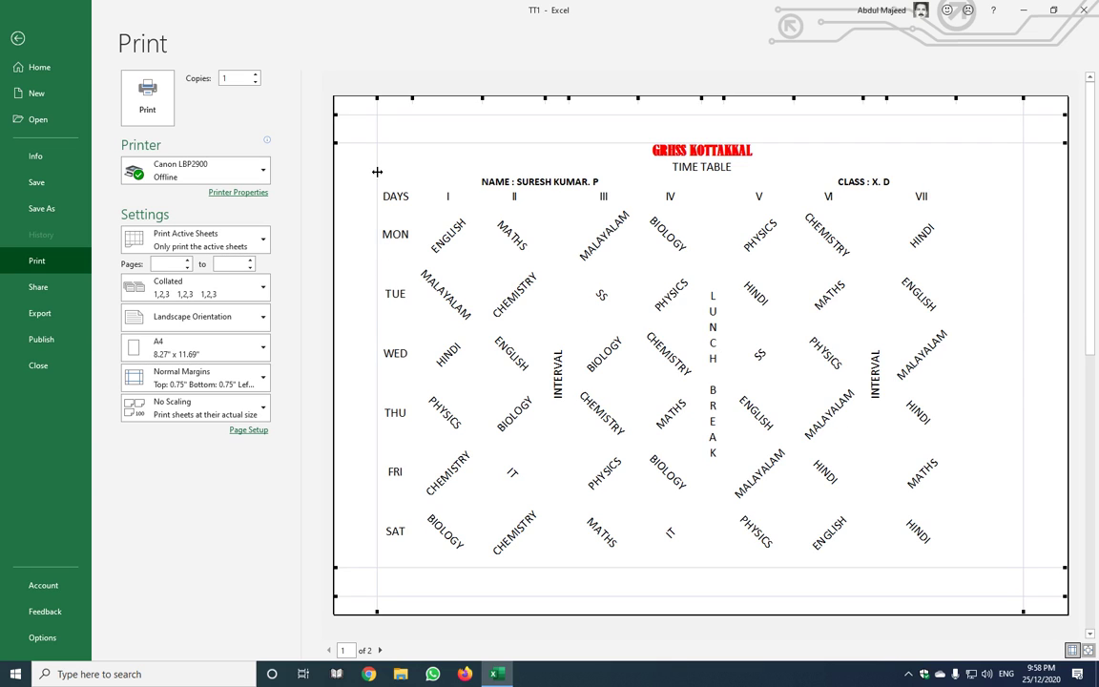
mouse_move(377, 172)
left_mouse_down()
mouse_move(332, 177)
mouse_move(368, 181)
left_mouse_up()
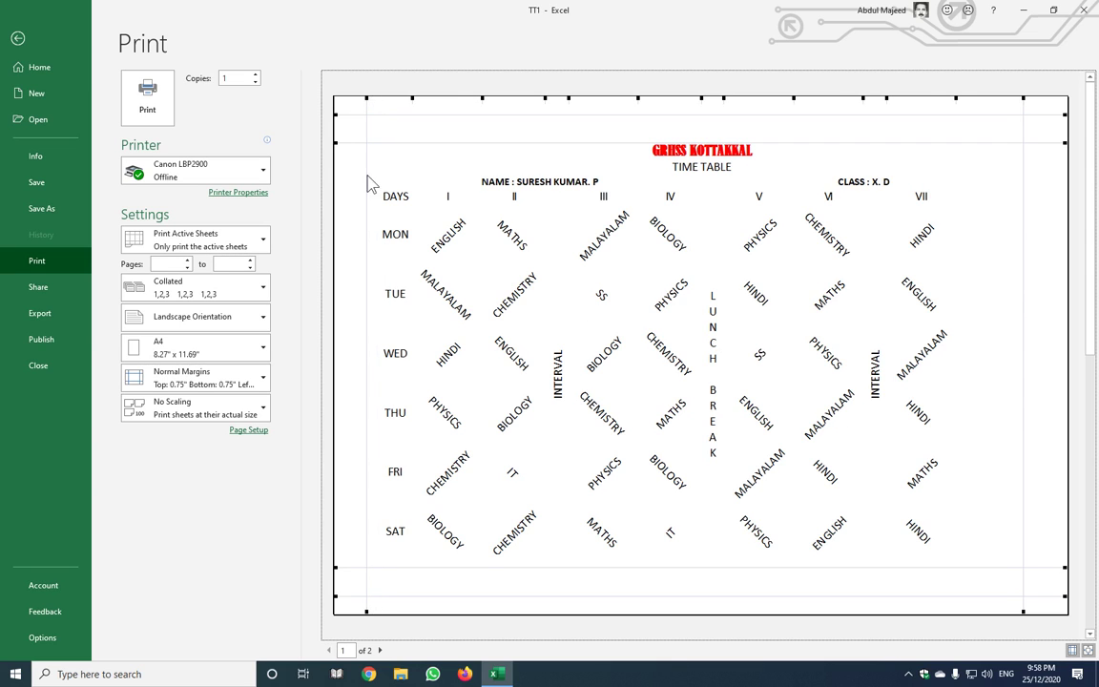
left_click_drag(1024, 176, 1040, 180)
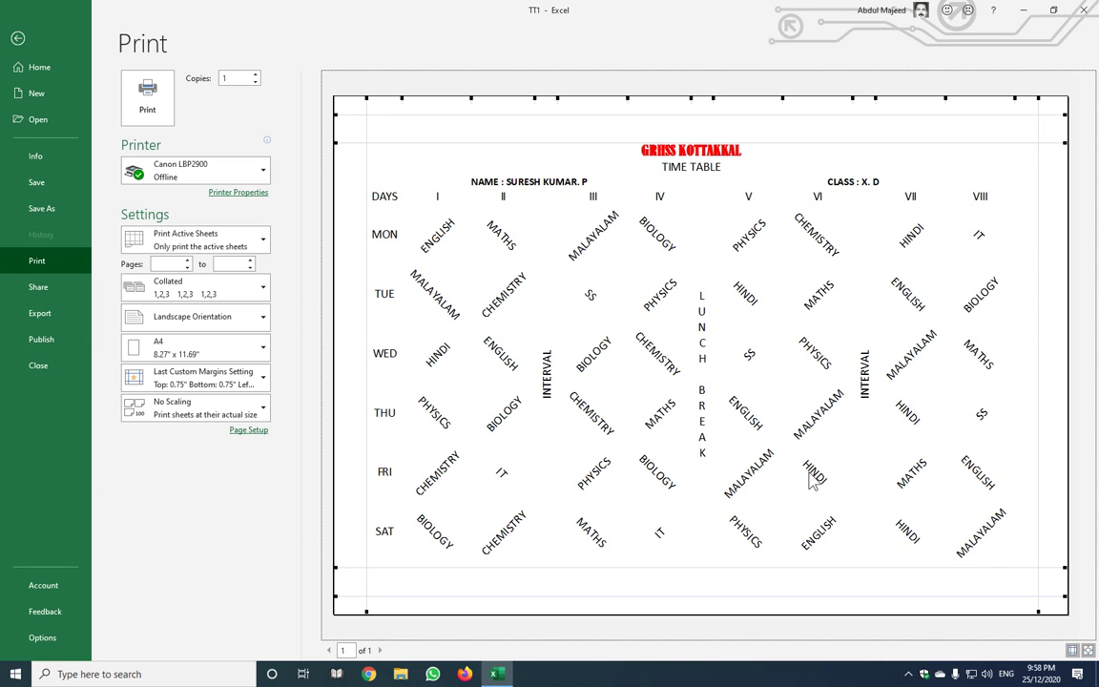
left_click(1073, 654)
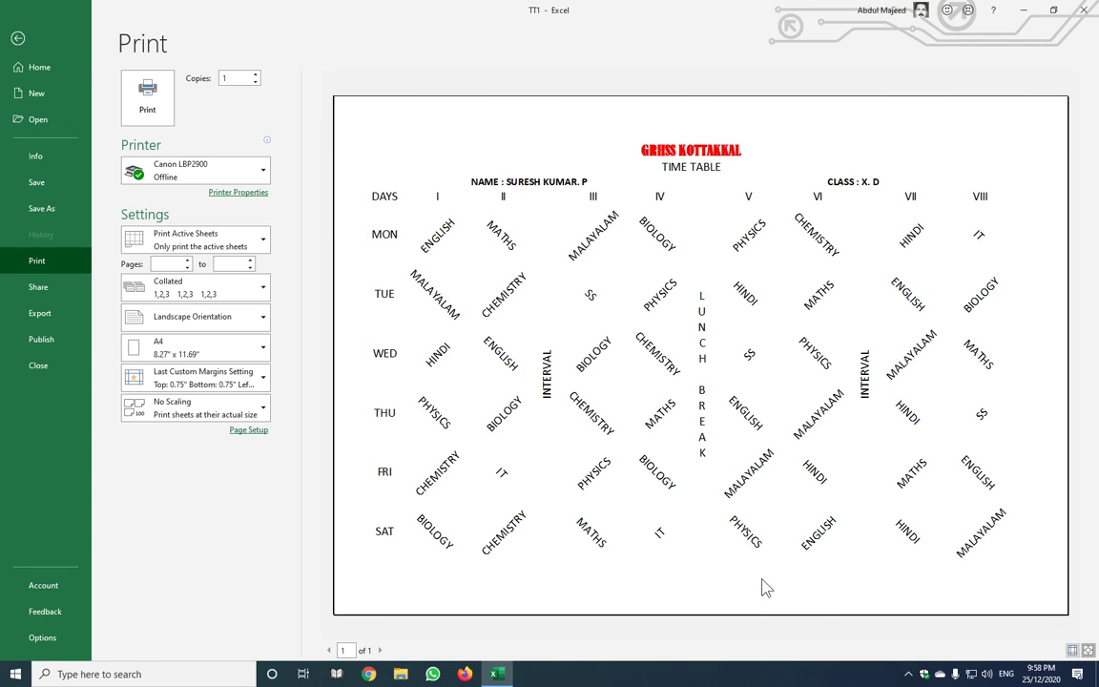
key("Escape")
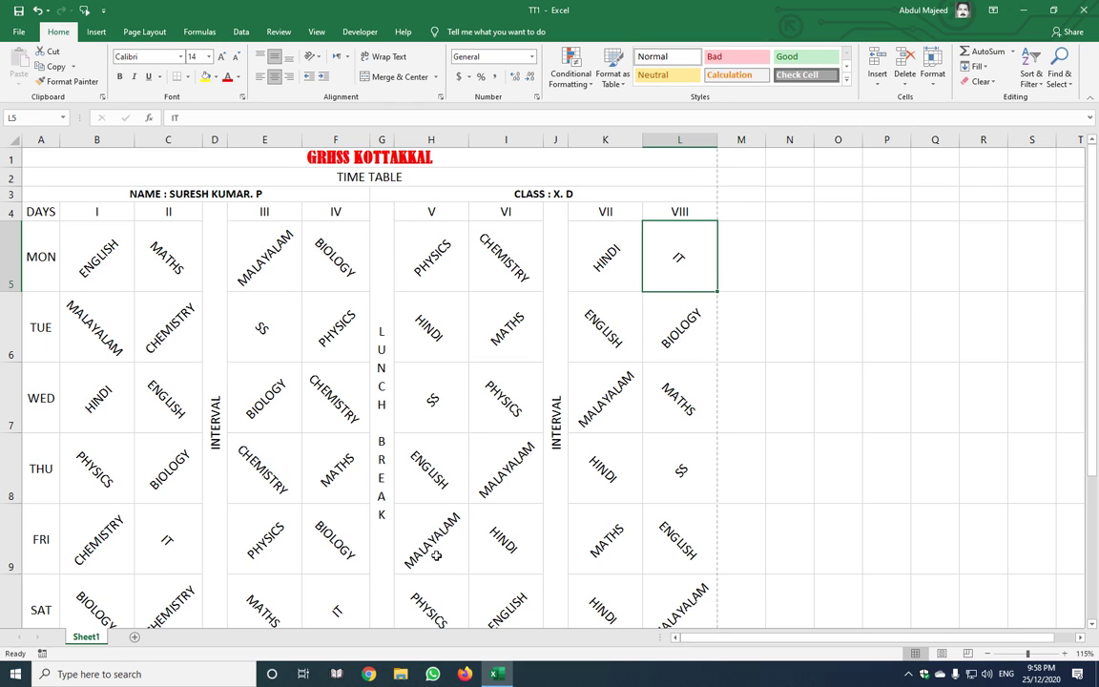
scroll(436, 556, "down", 1)
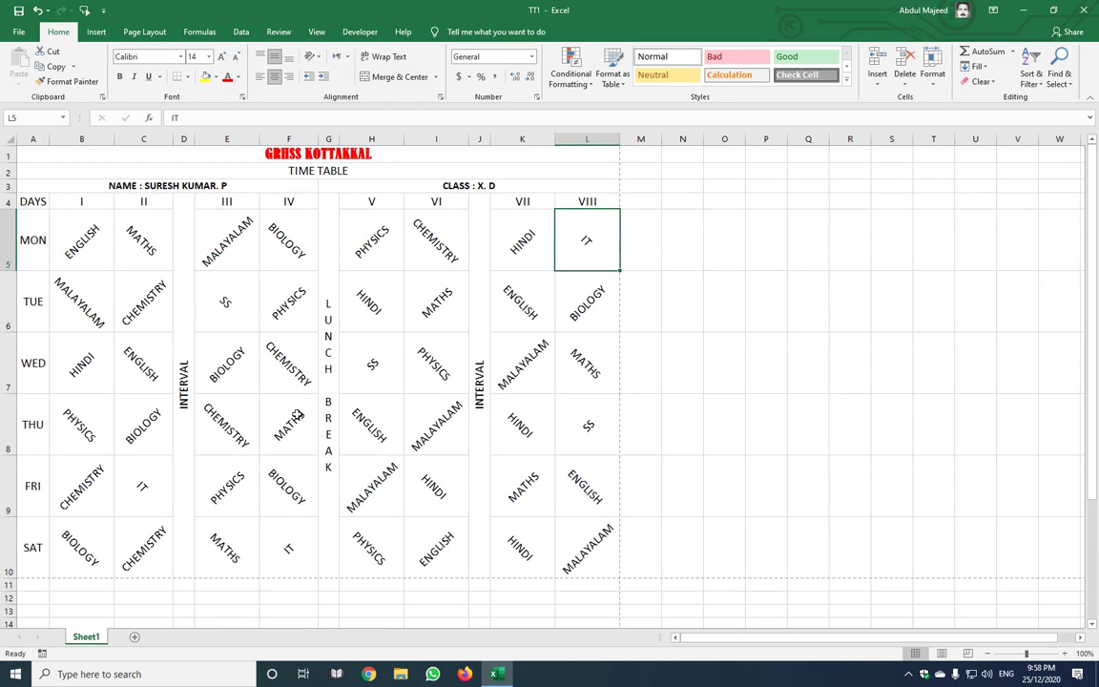
left_click(297, 416)
key("ctrl+a")
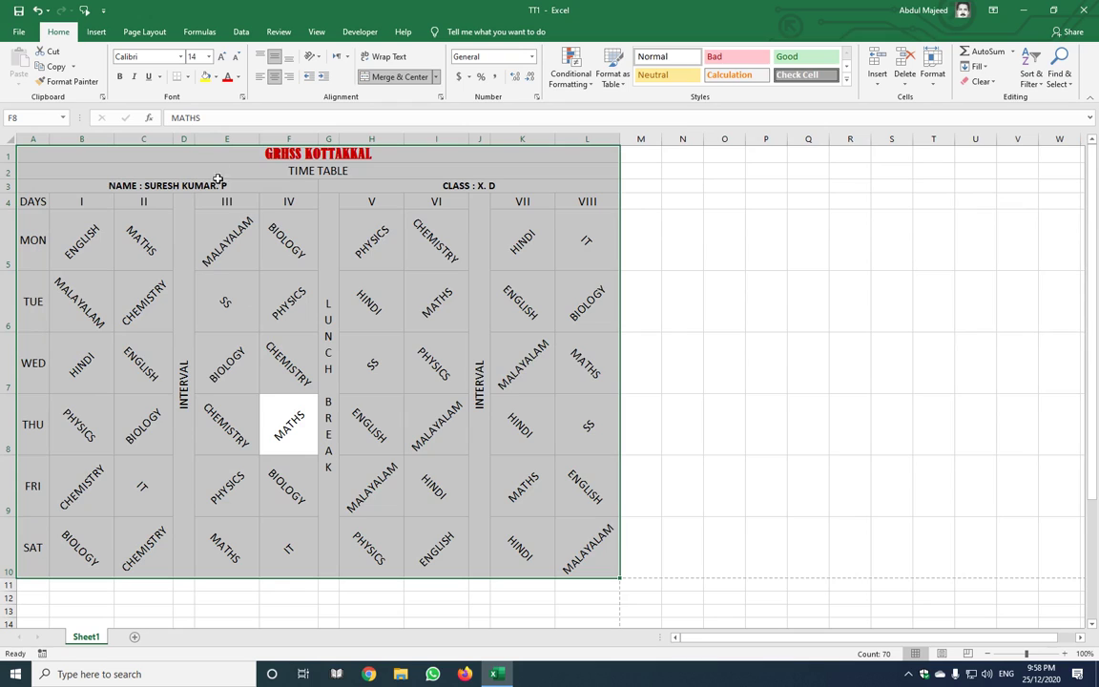
left_click(189, 76)
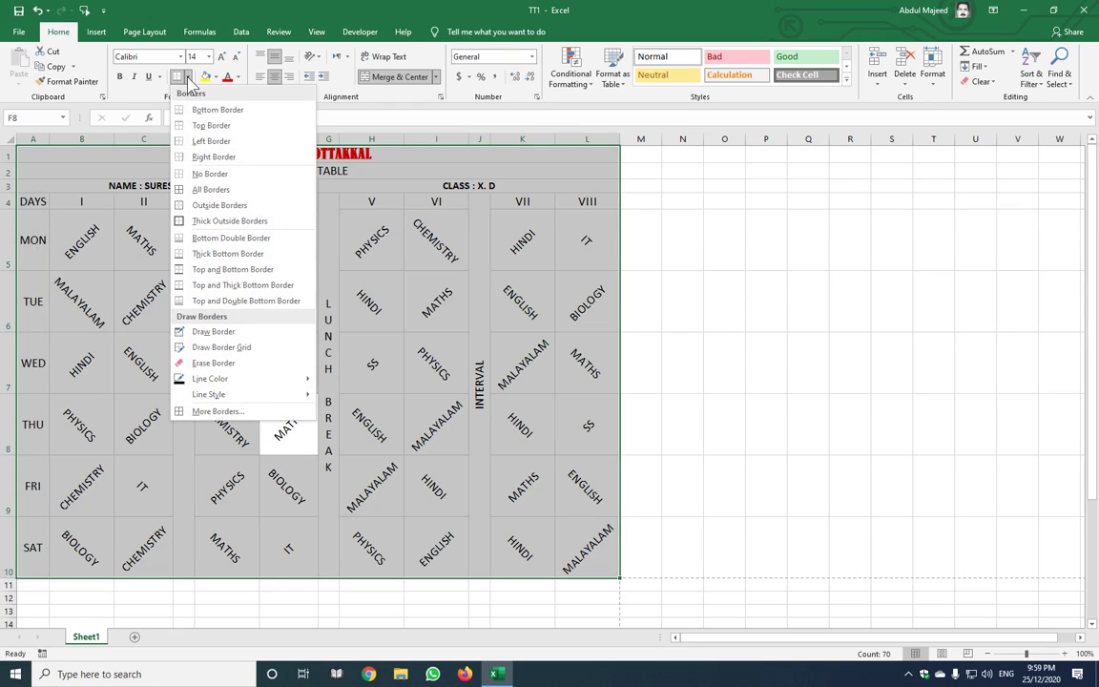
left_click(210, 176)
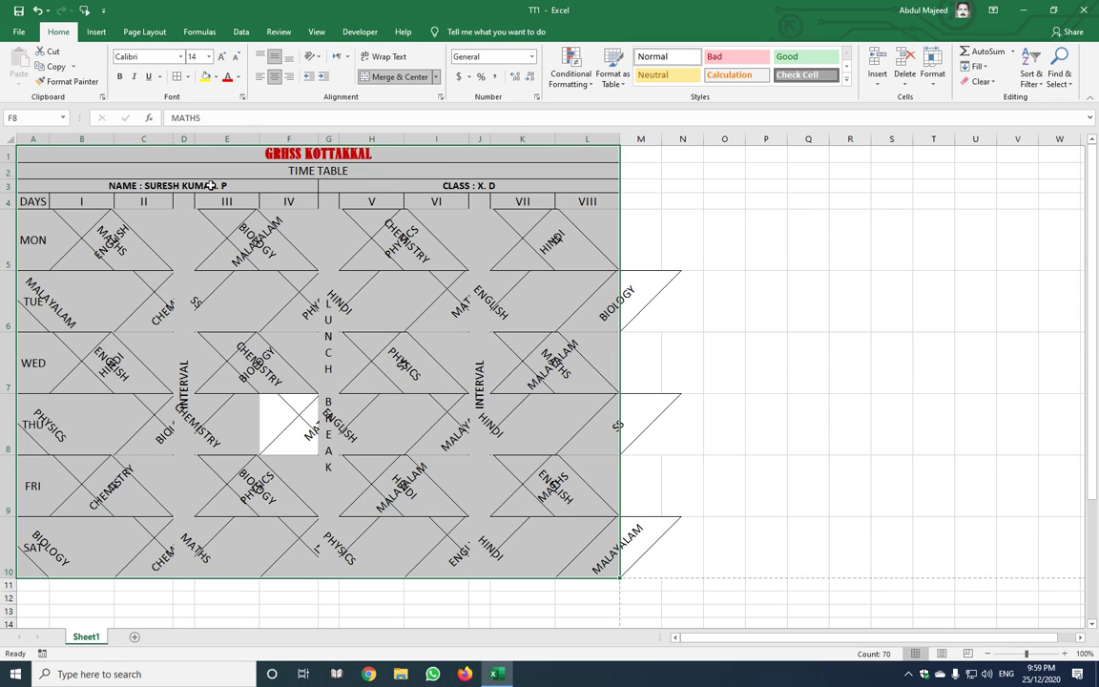
left_click(188, 80)
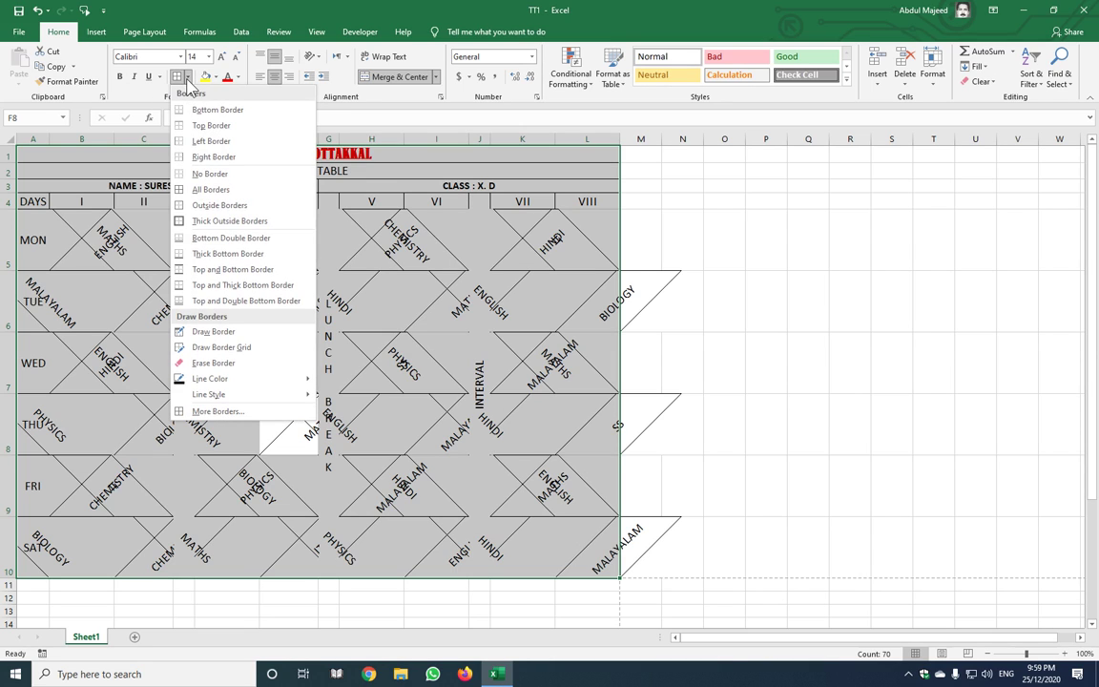
left_click(211, 178)
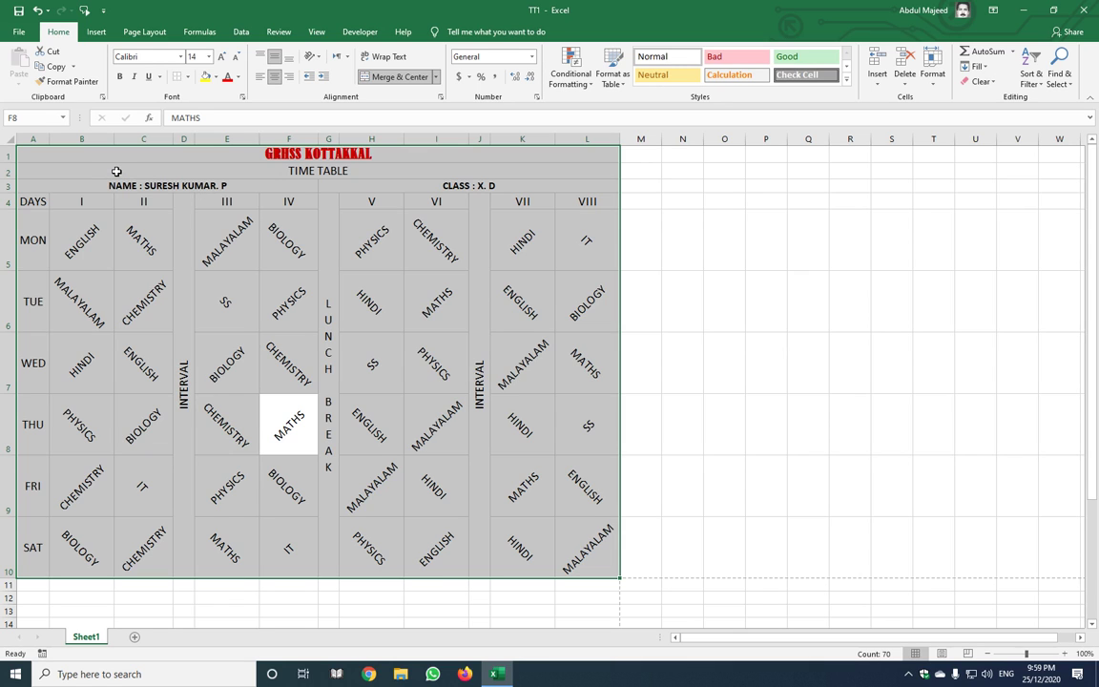
Open the print preview with Ctrl+P to see the timetable on one landscape page
key("ctrl+p")
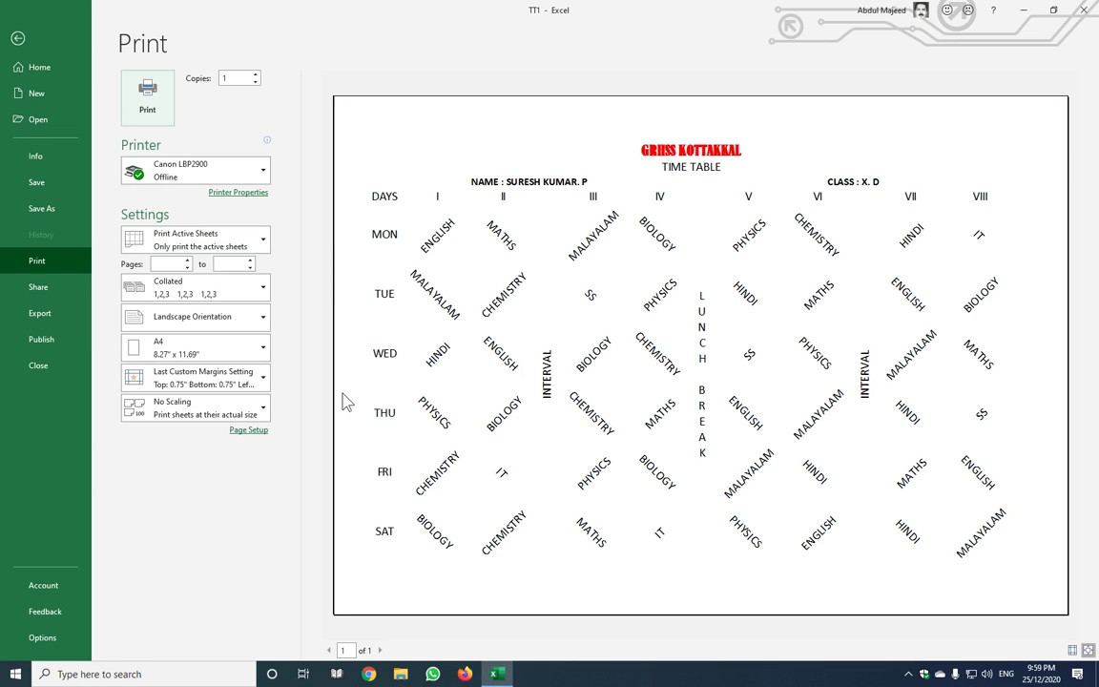
In Page Setup, center the timetable both horizontally and vertically on the page
left_click(265, 431)
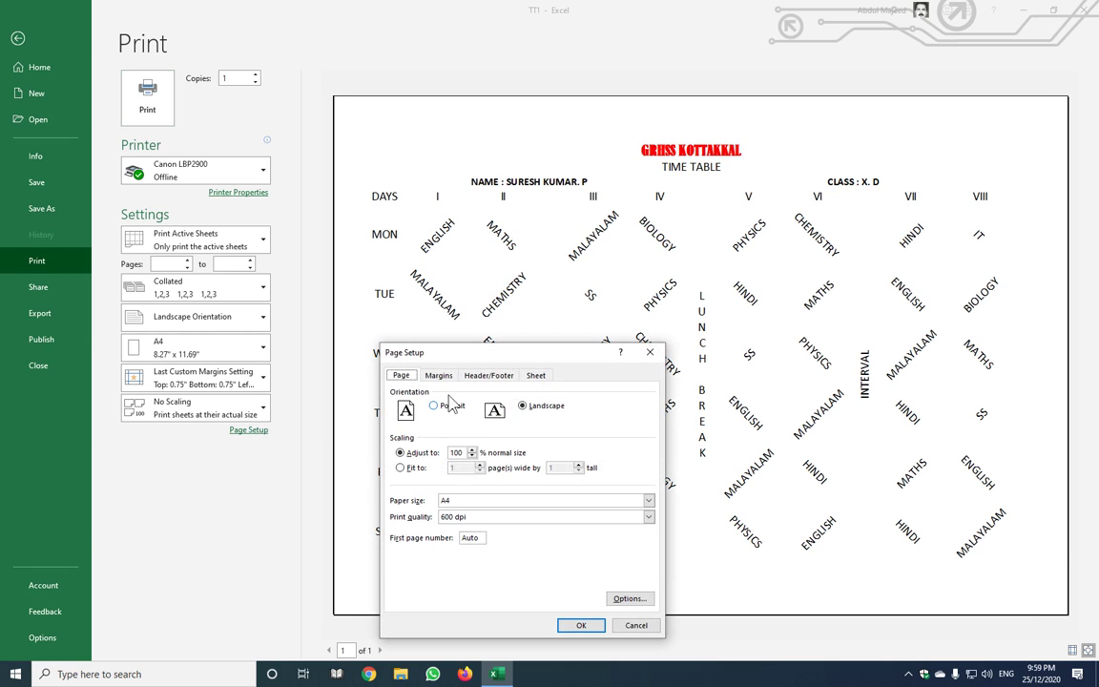
left_click_drag(477, 357, 492, 248)
left_click(454, 267)
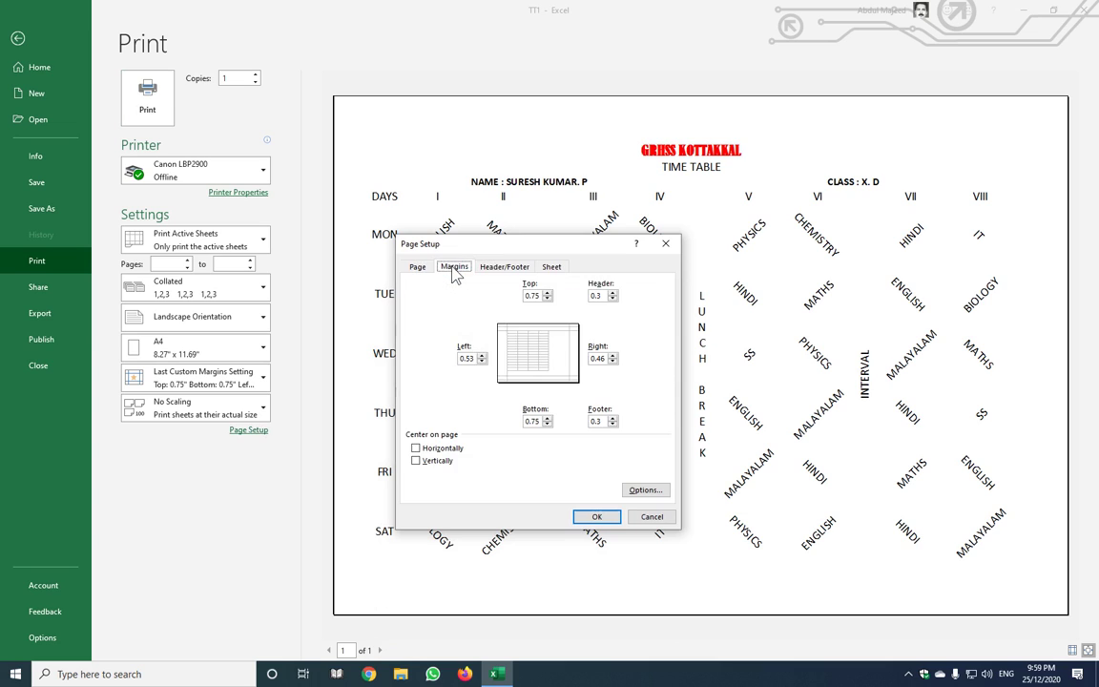
left_click(498, 267)
left_click(554, 269)
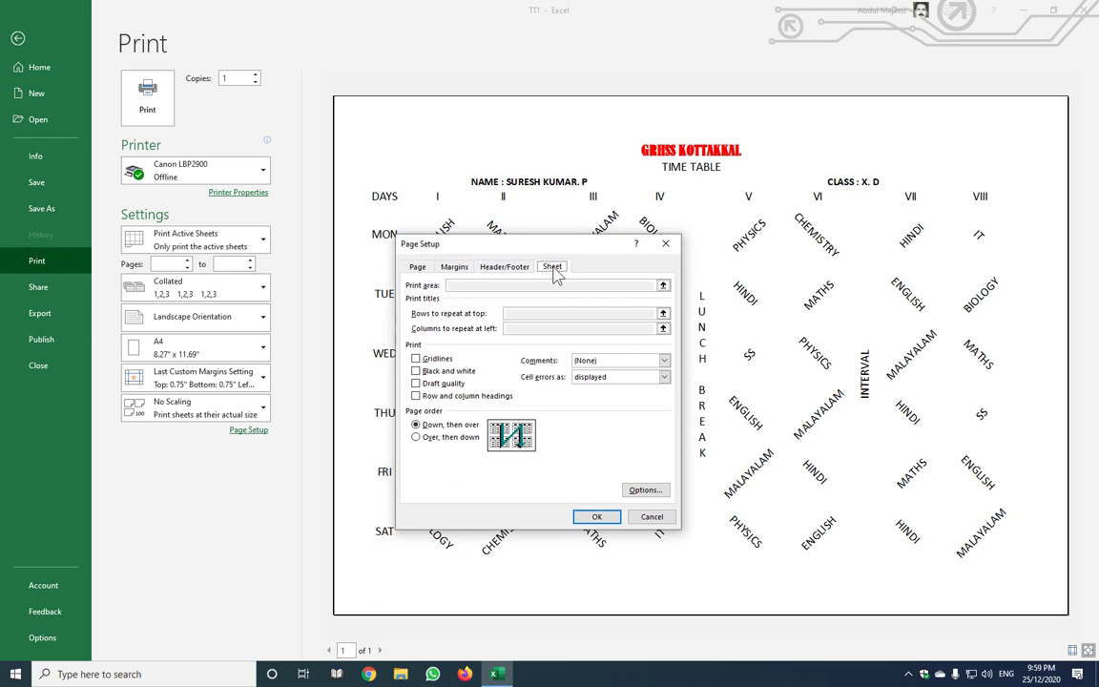
left_click(457, 272)
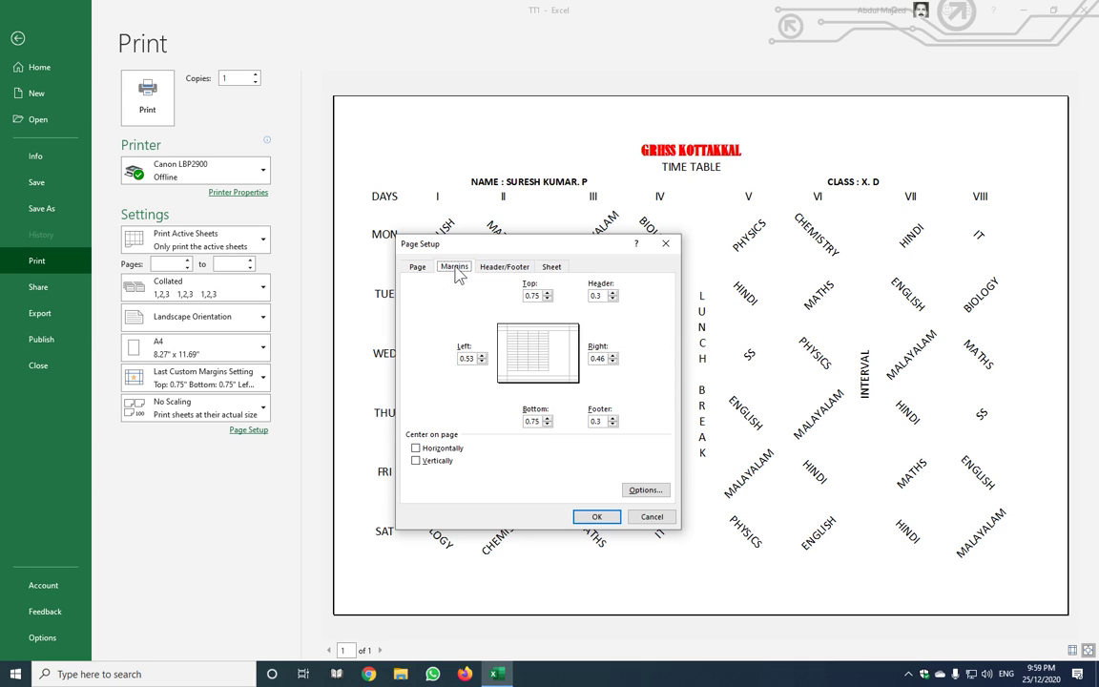
left_click(417, 449)
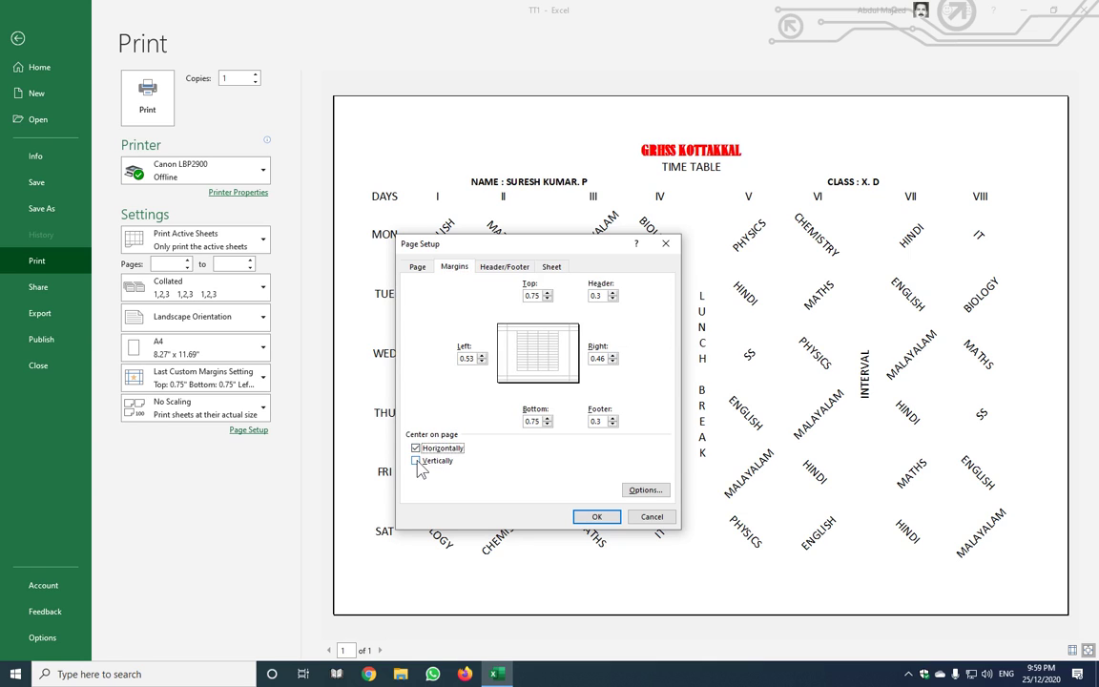
left_click(417, 461)
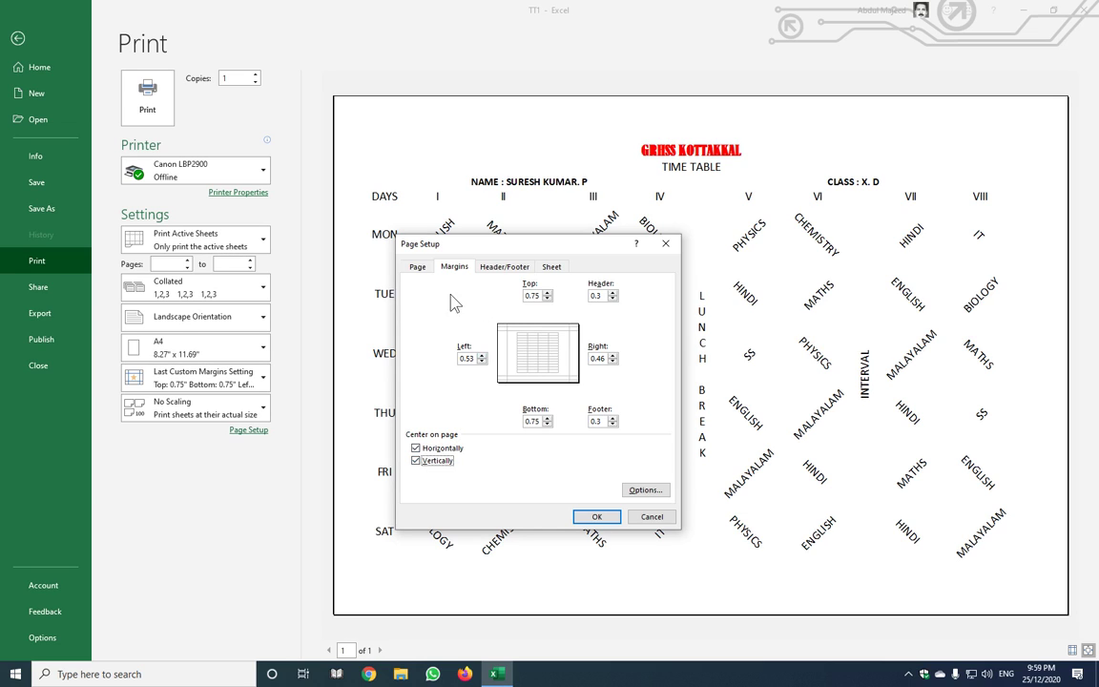
Turn on gridline printing in the Sheet settings, confirm, and return to the worksheet
left_click(420, 270)
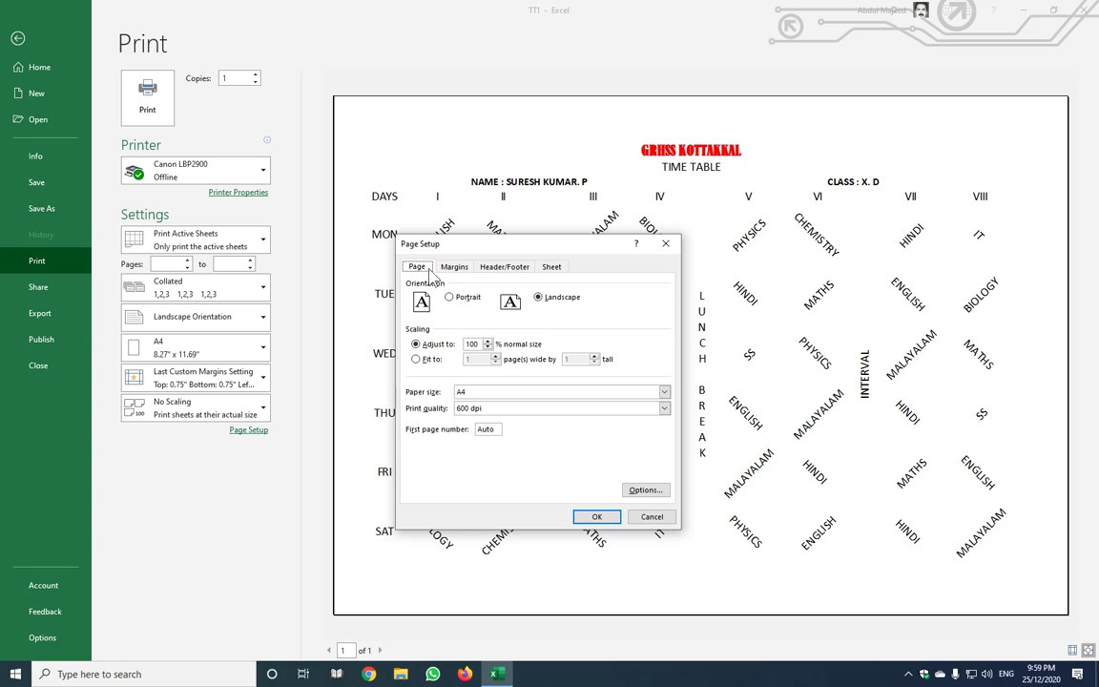
left_click(516, 271)
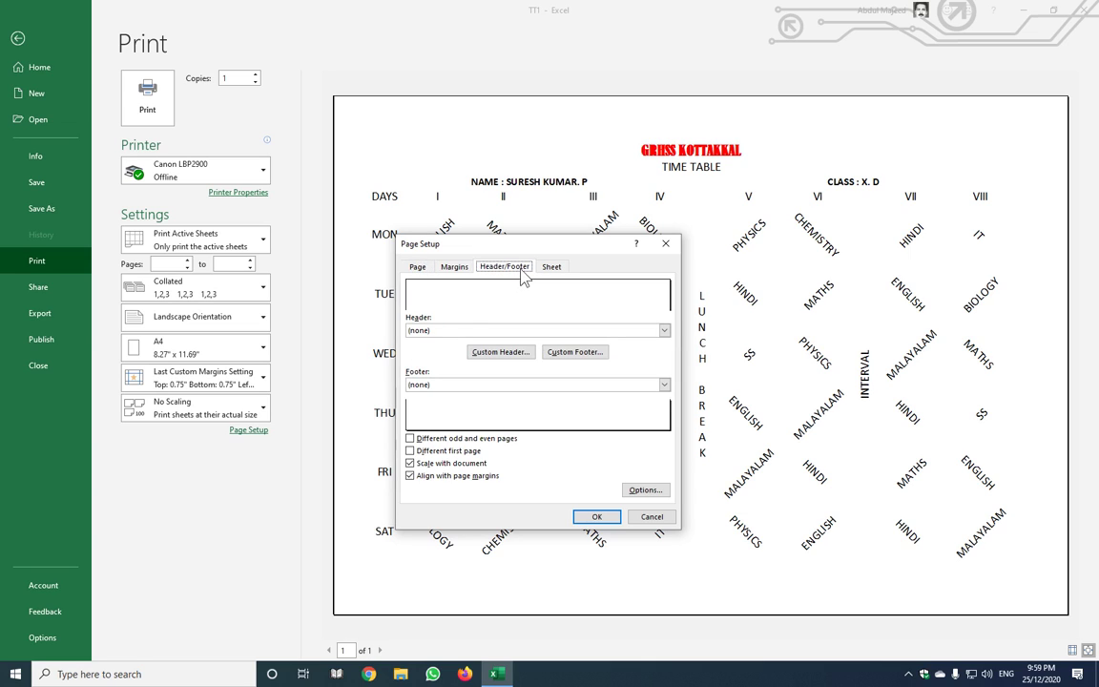
left_click(554, 271)
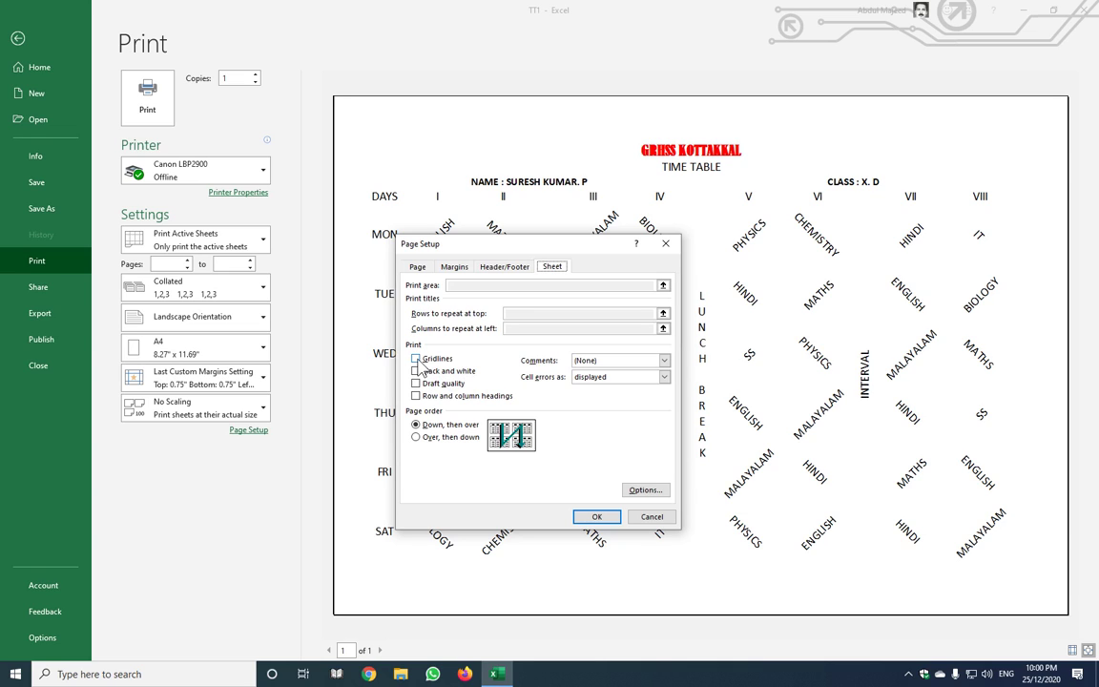
left_click(417, 359)
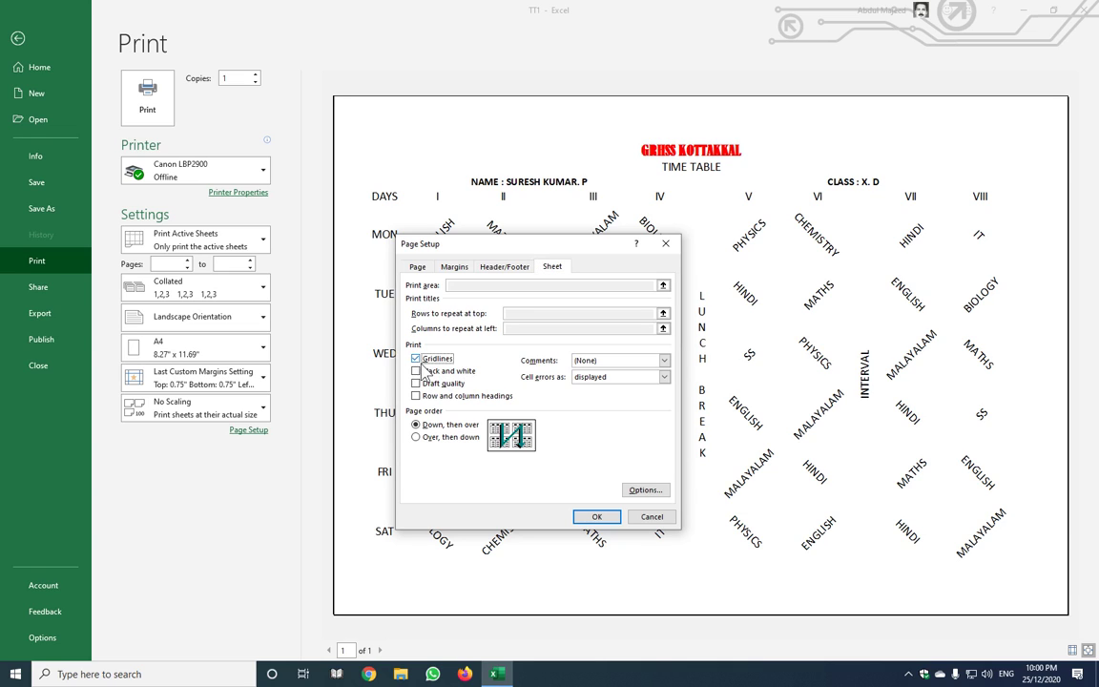
left_click(599, 517)
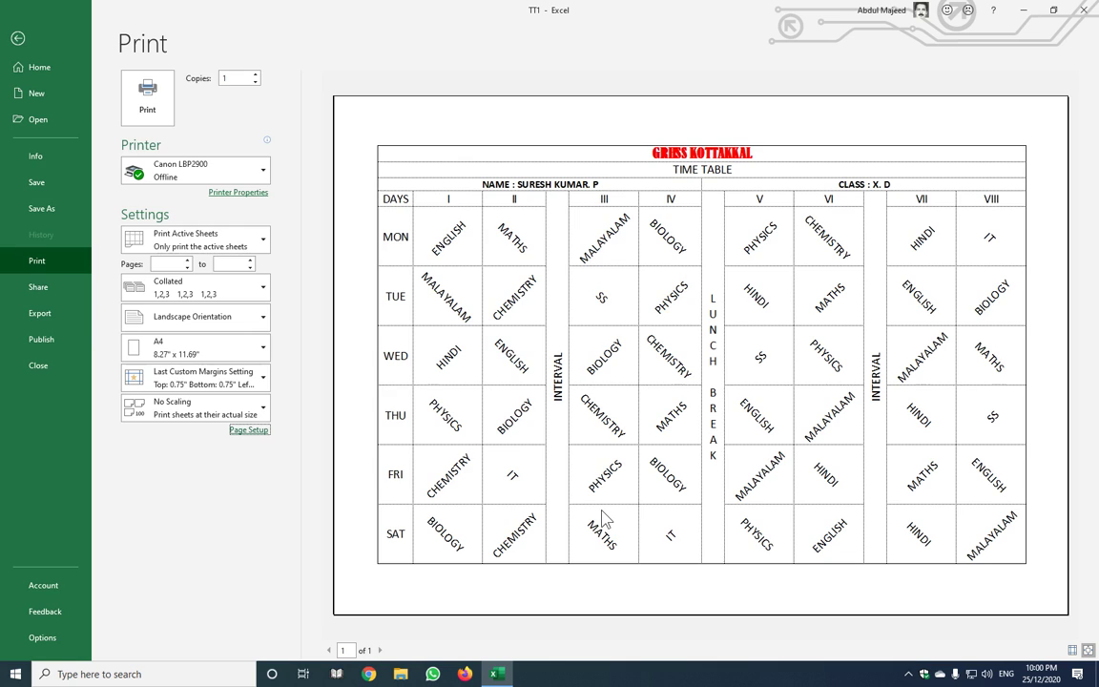
key("Escape")
Enlarge the GRHSS KOTTAKKAL title one size, make TIME TABLE bold 16 pt, and preview
left_click(428, 274)
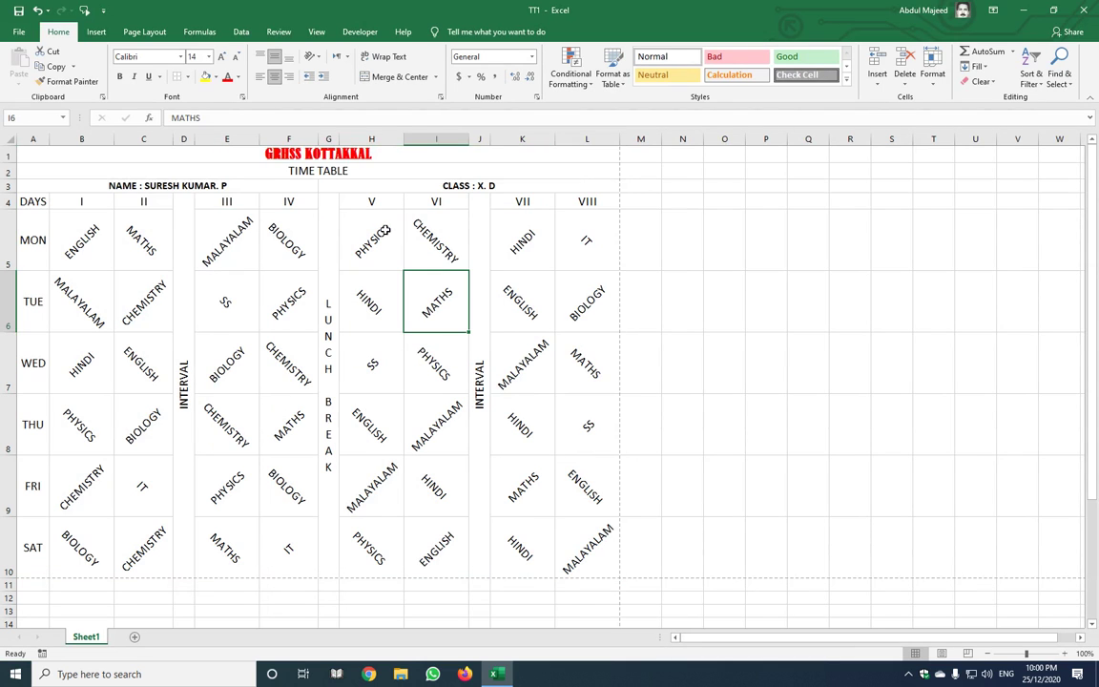
left_click(320, 154)
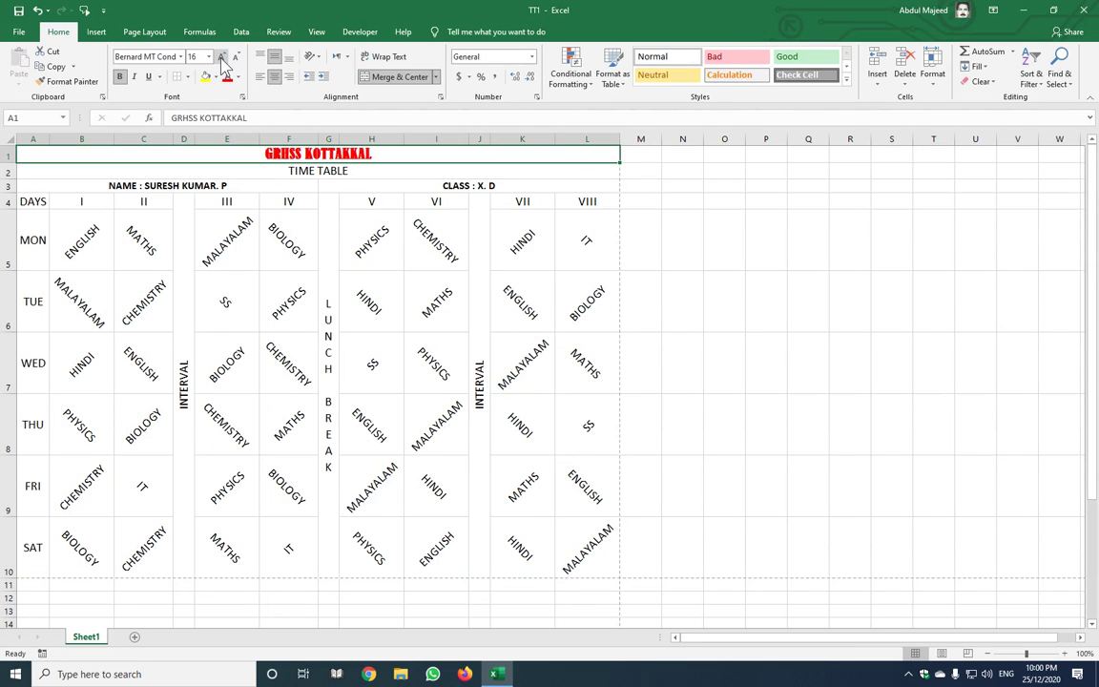
left_click(221, 58)
left_click(256, 170)
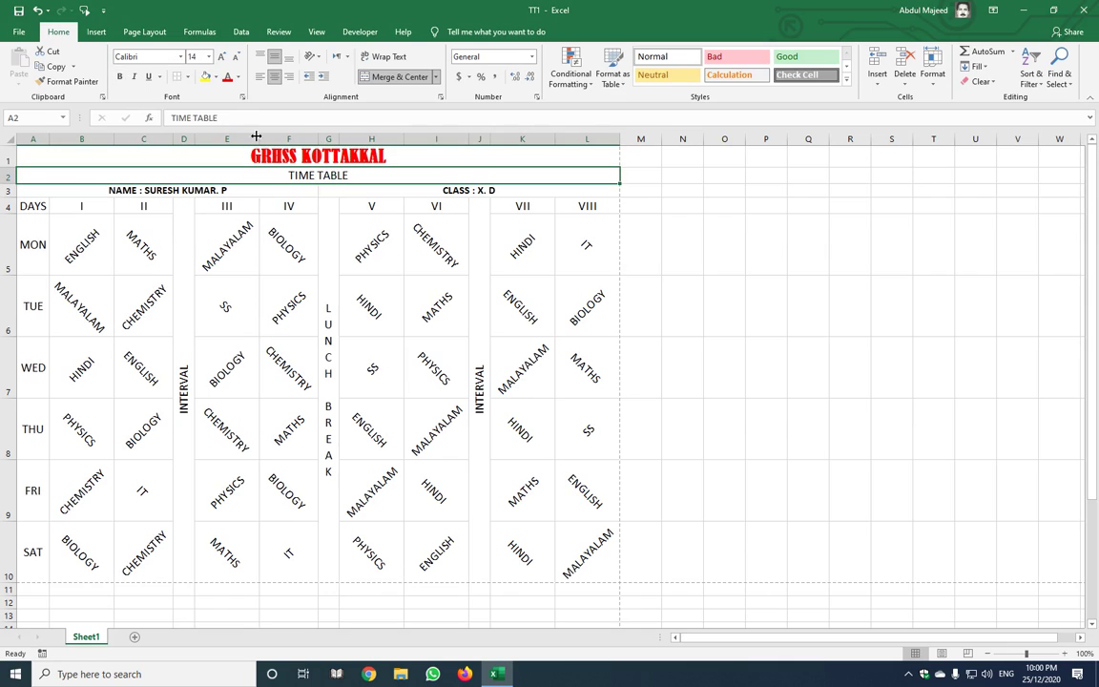
left_click(119, 76)
left_click(221, 56)
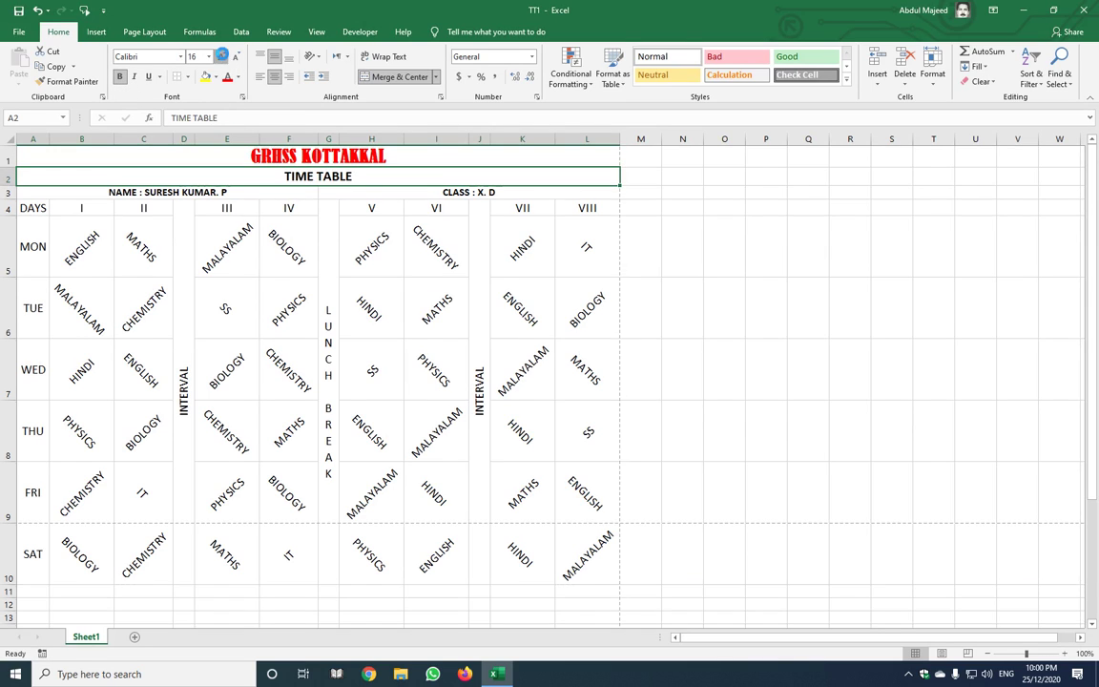
left_click(222, 57)
left_click(372, 357)
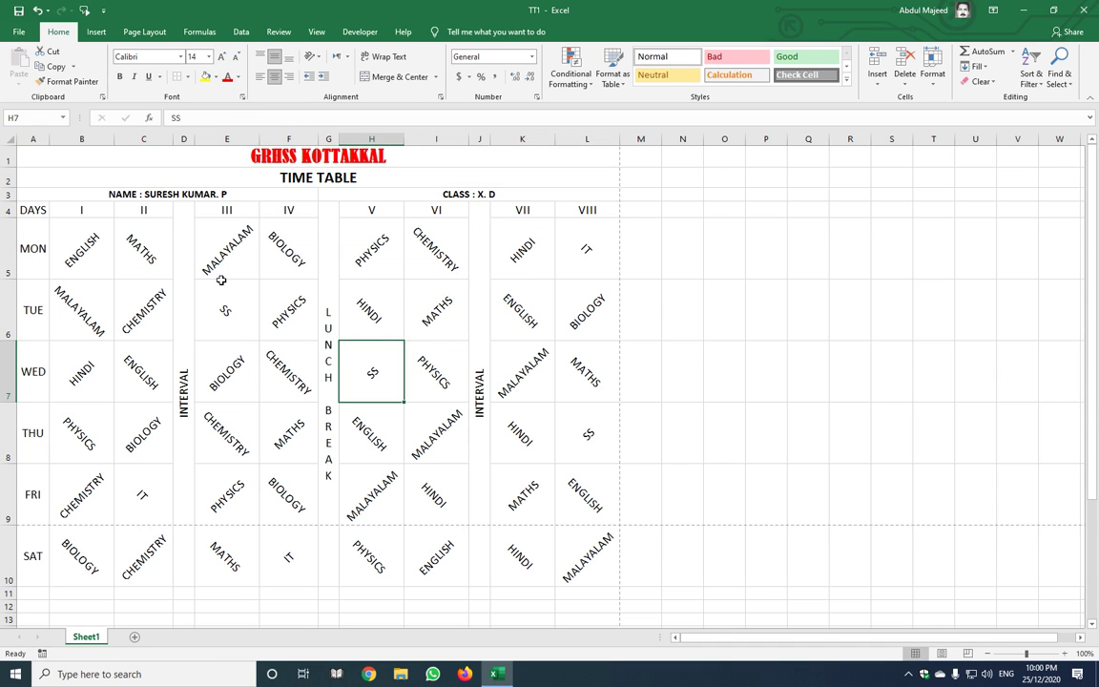
key("ctrl+p")
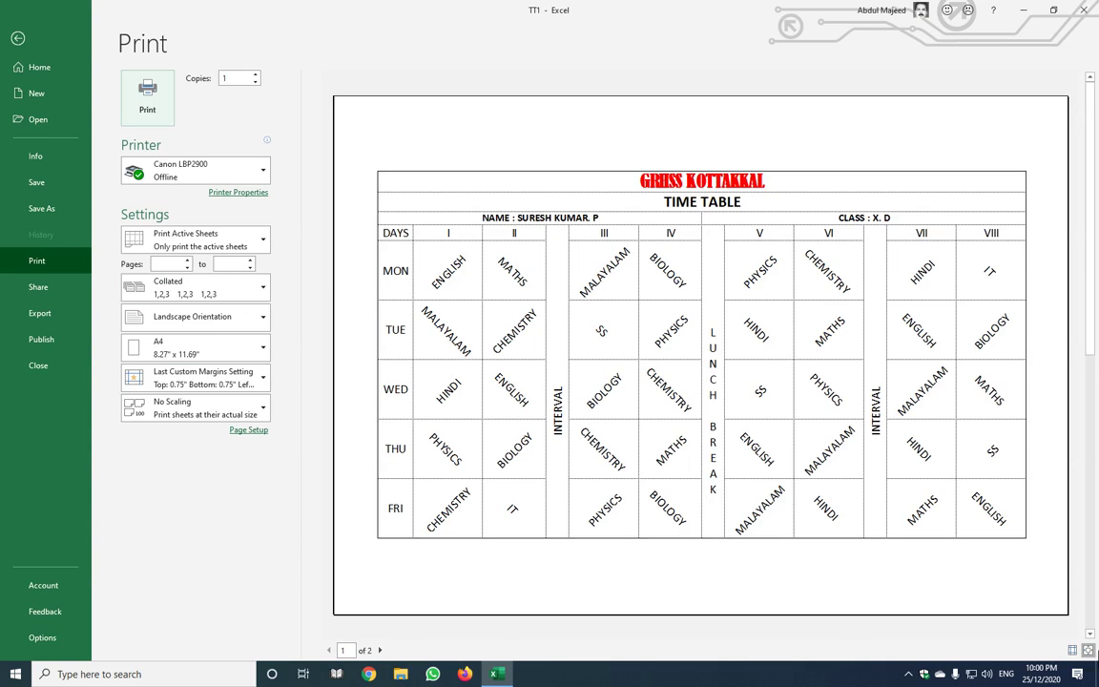
After checking both preview pages, set the bottom margin to 0.6" and the top to 0.63"
left_click(379, 650)
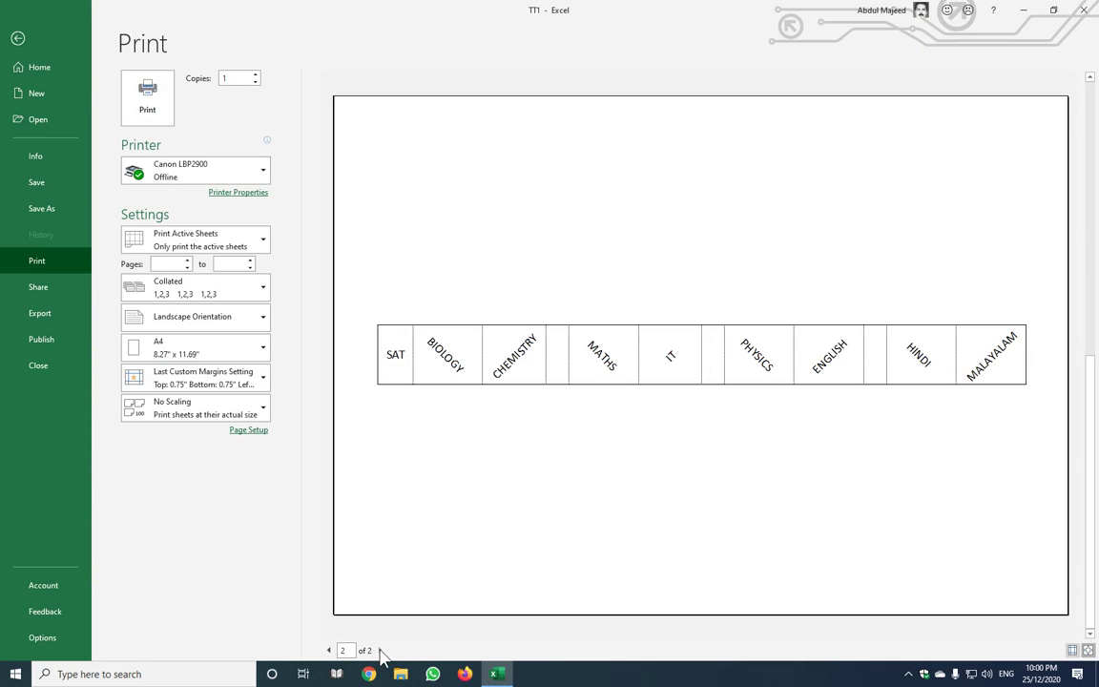
left_click(330, 650)
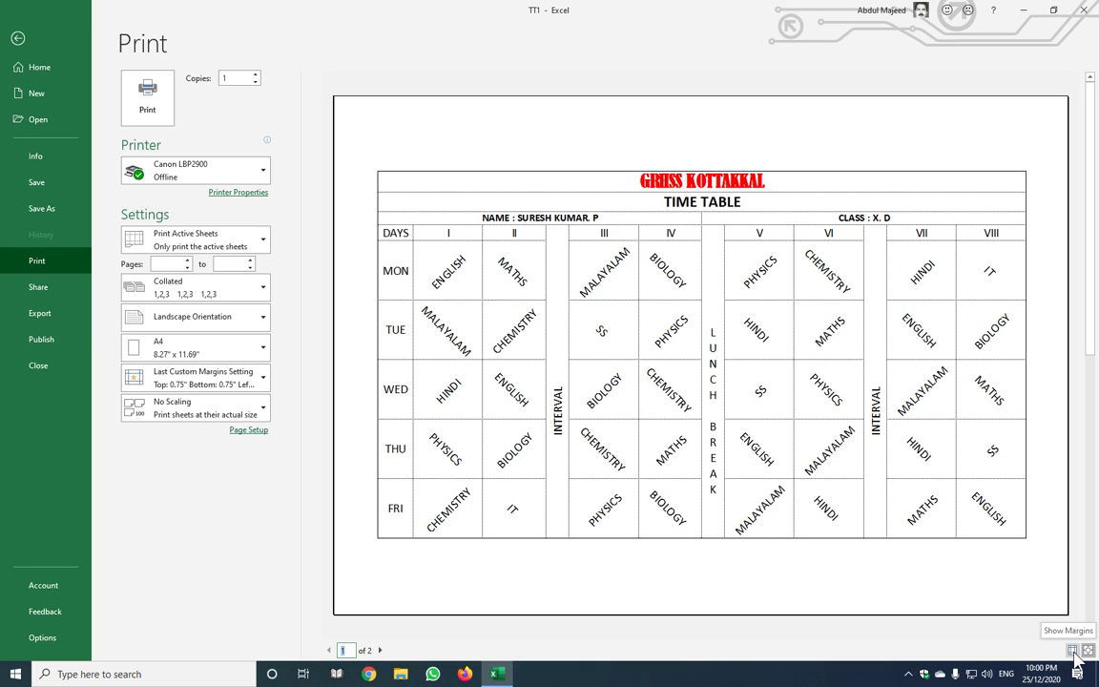
left_click(1073, 650)
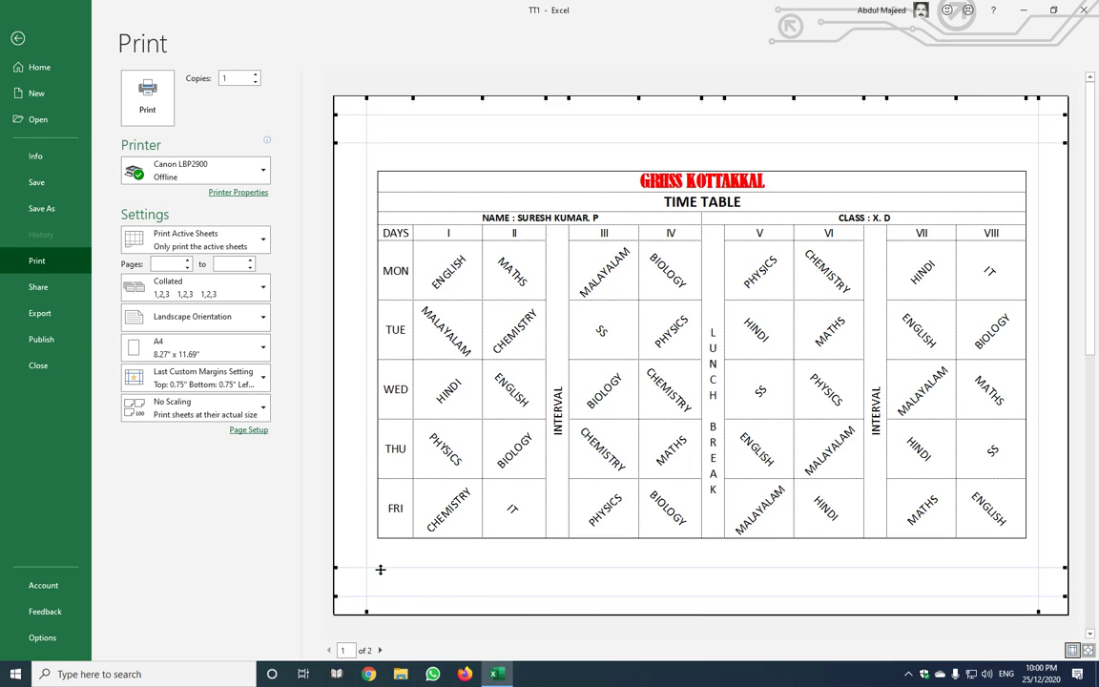
left_click_drag(380, 569, 382, 578)
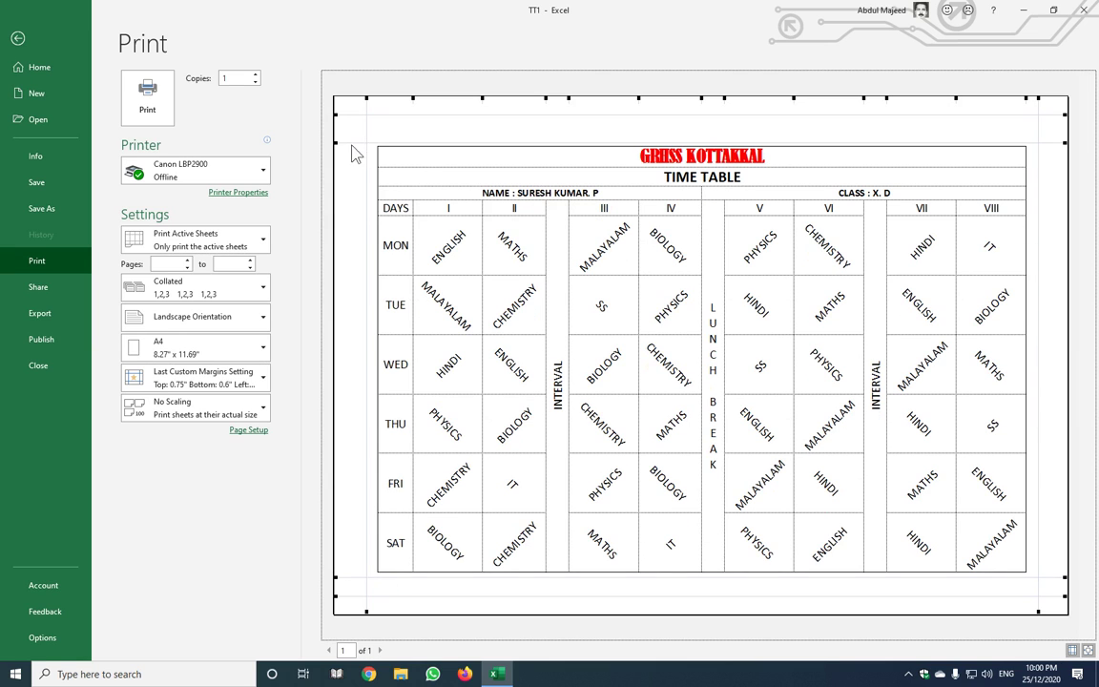
left_click_drag(351, 144, 354, 136)
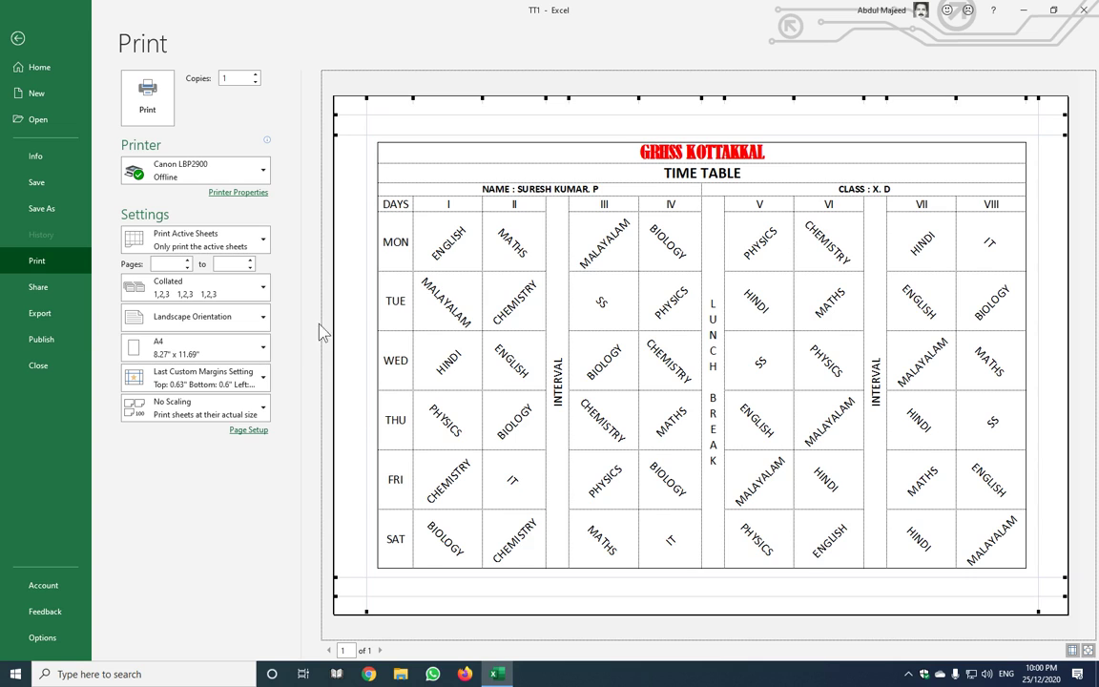
left_click(1072, 649)
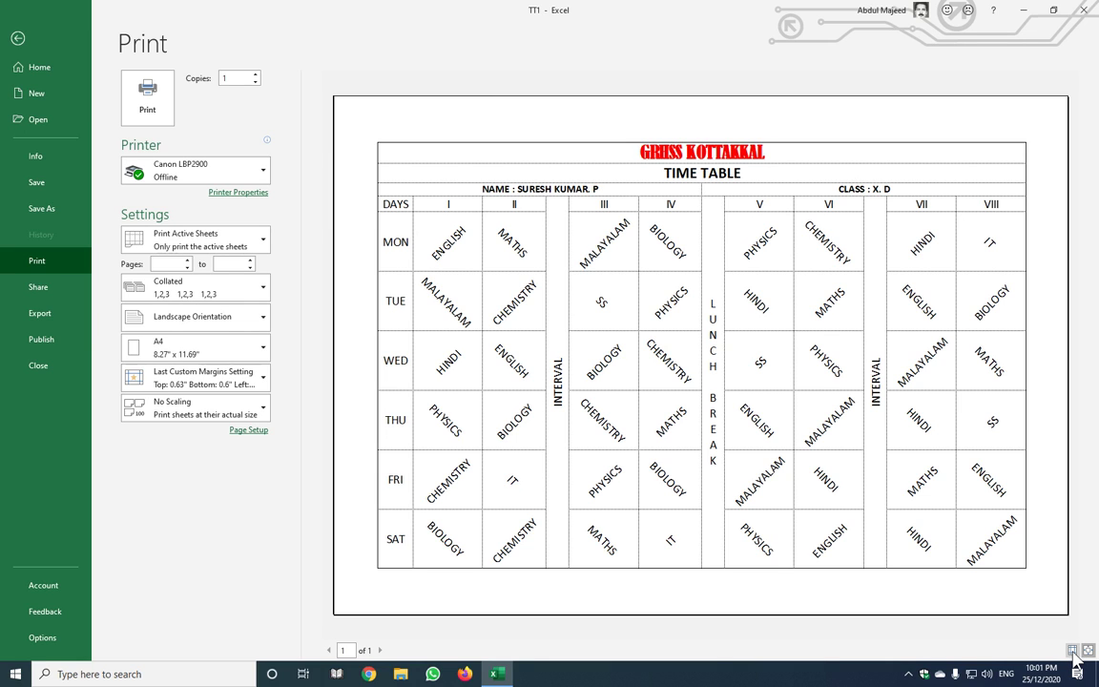
key("Escape")
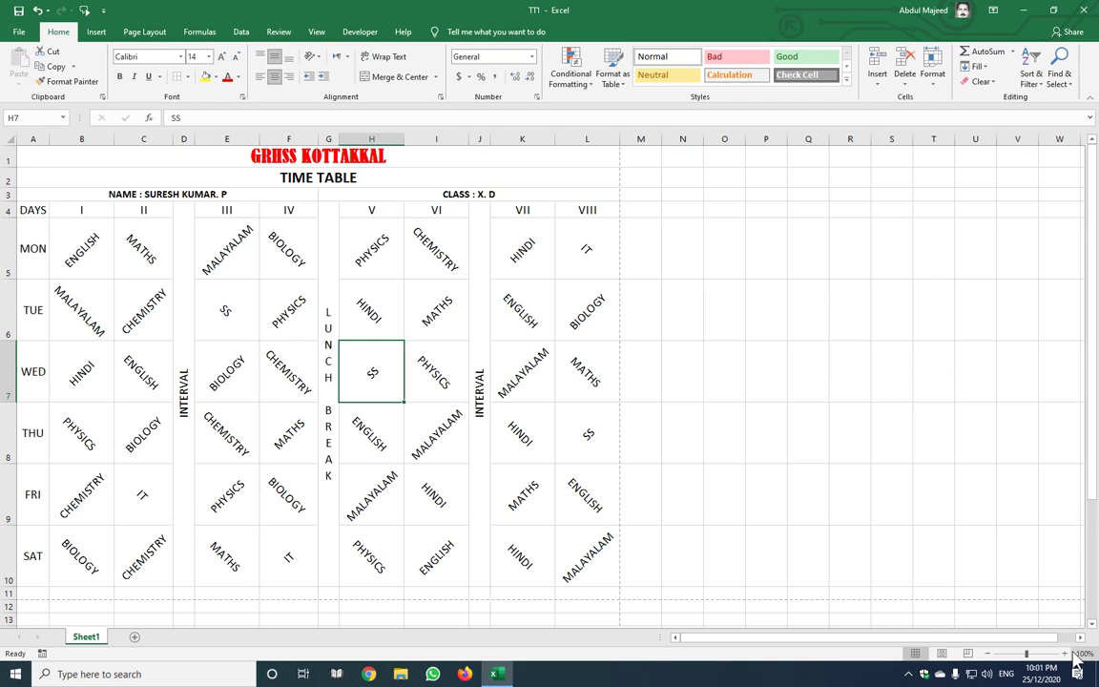
Save the workbook as TT2 in Documents, then view it among the recent files
key("F12")
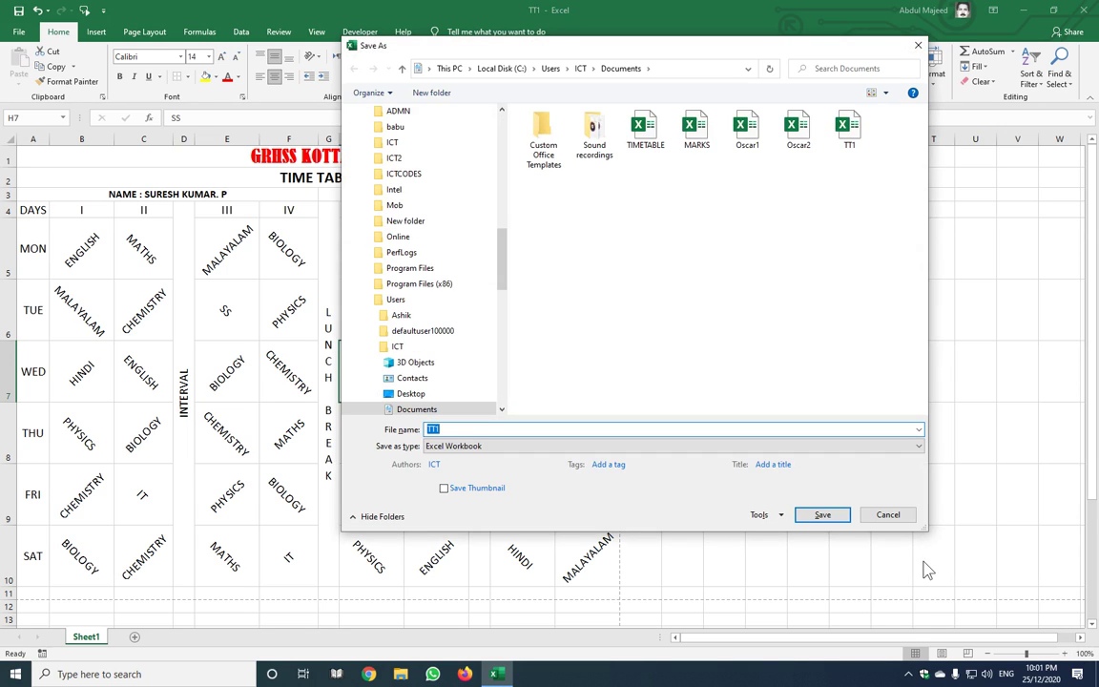
left_click(461, 431)
key("BackSpace")
type("2")
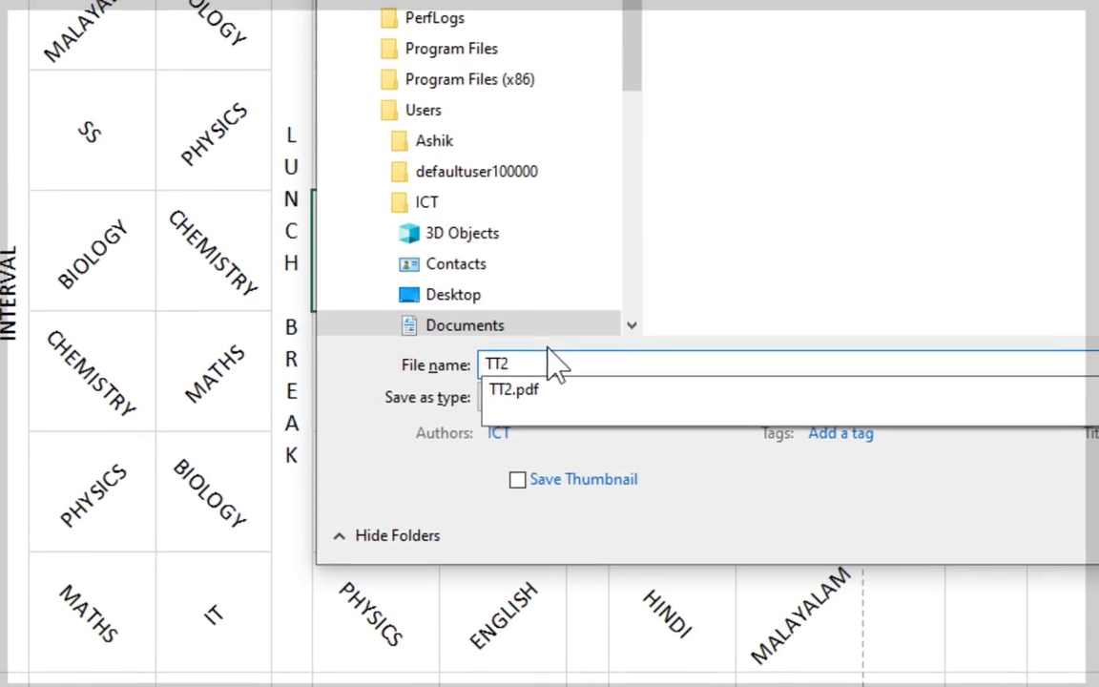
key("Return")
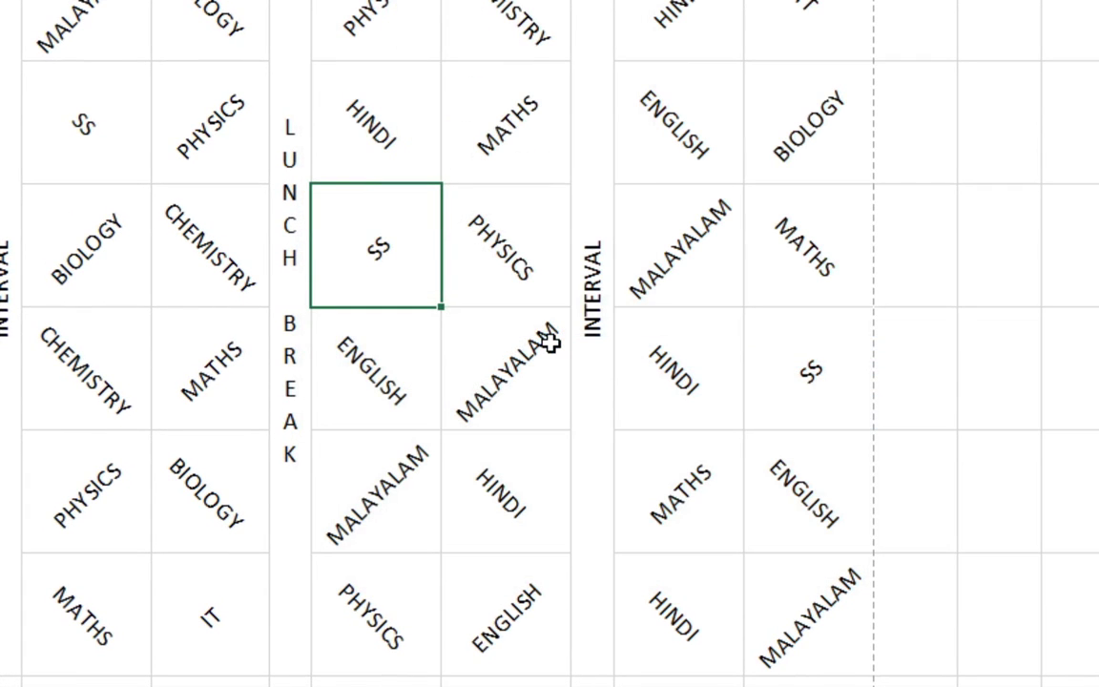
key("alt+f")
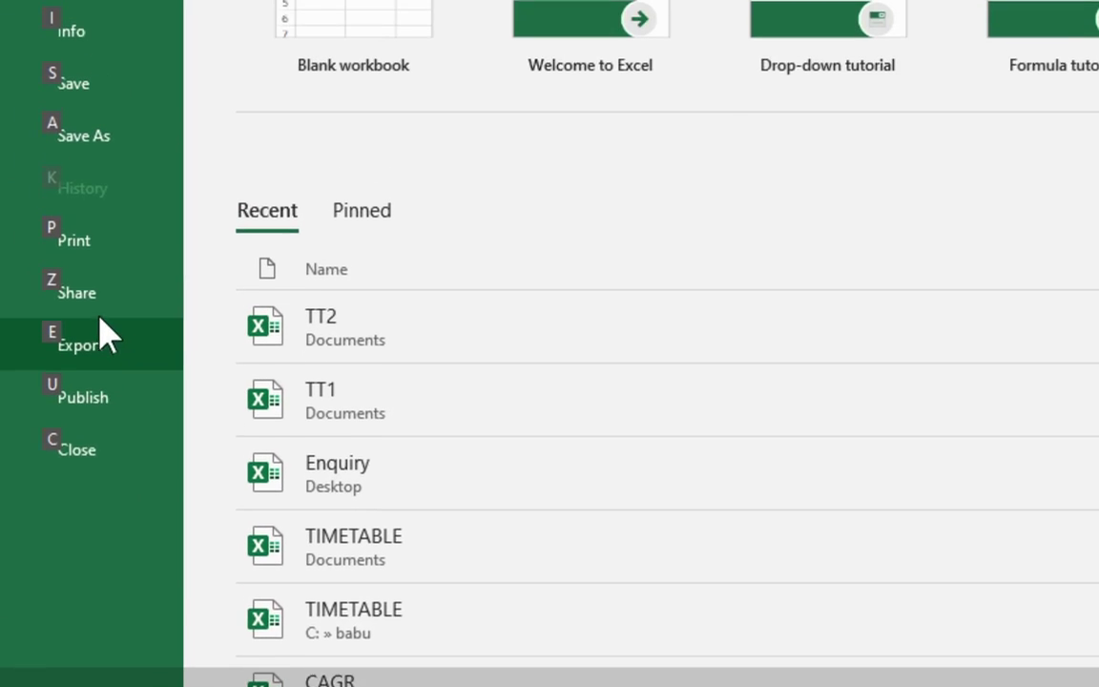
Save the timetable as a PDF named TT2 in Documents via Save As
left_click(76, 72)
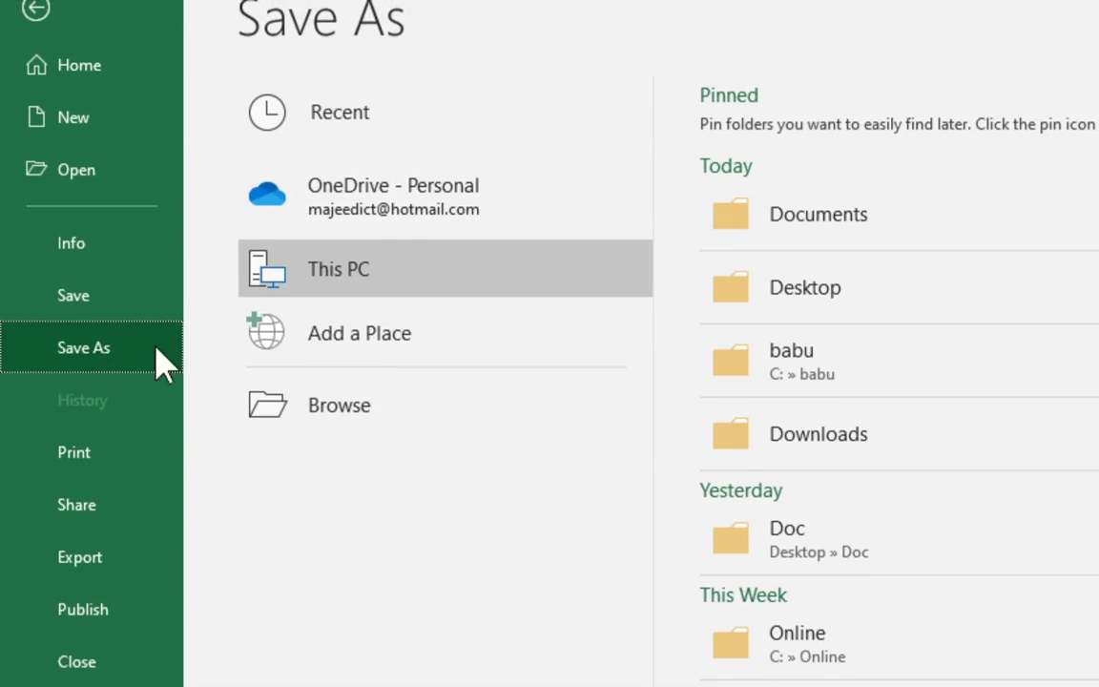
left_click(358, 401)
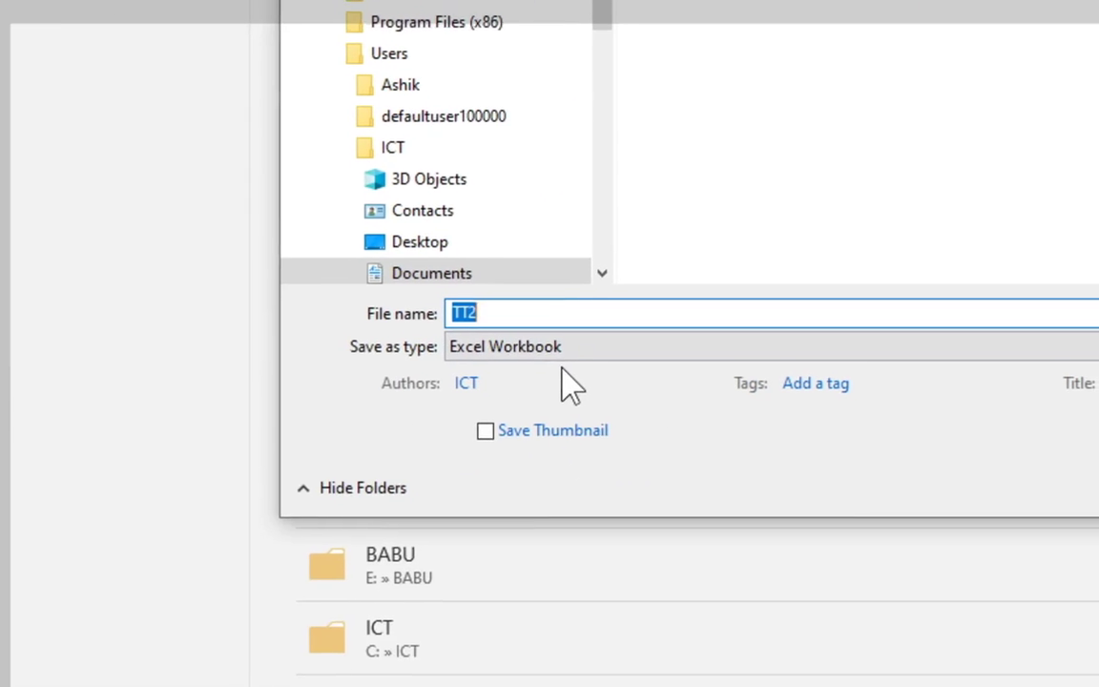
left_click(552, 342)
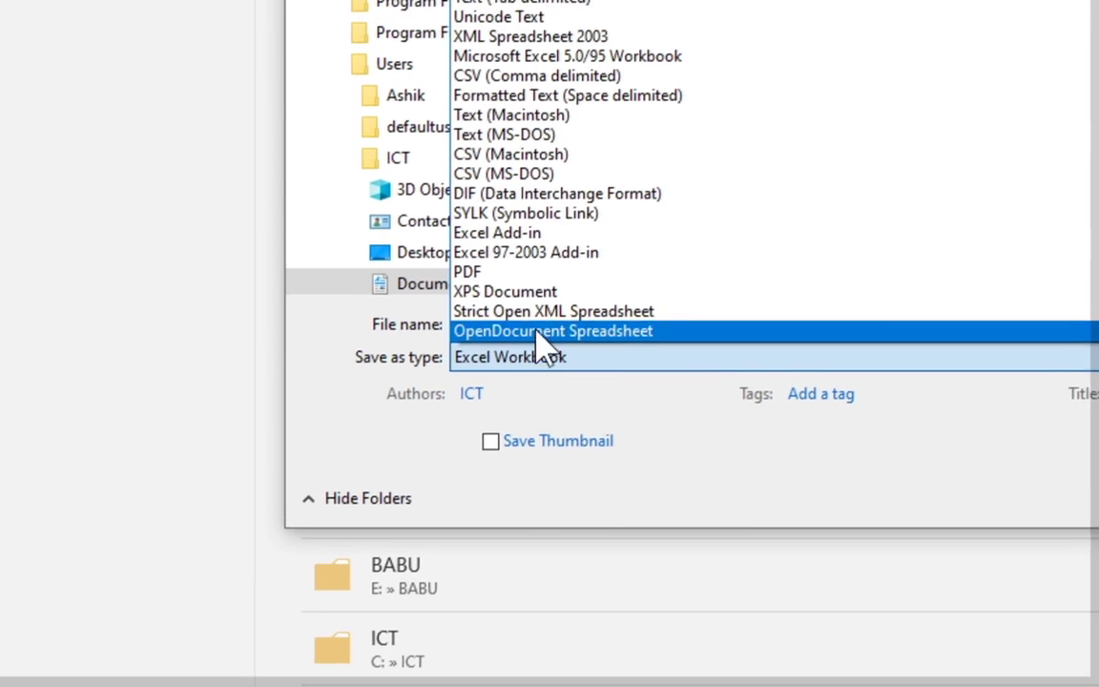
left_click(552, 339)
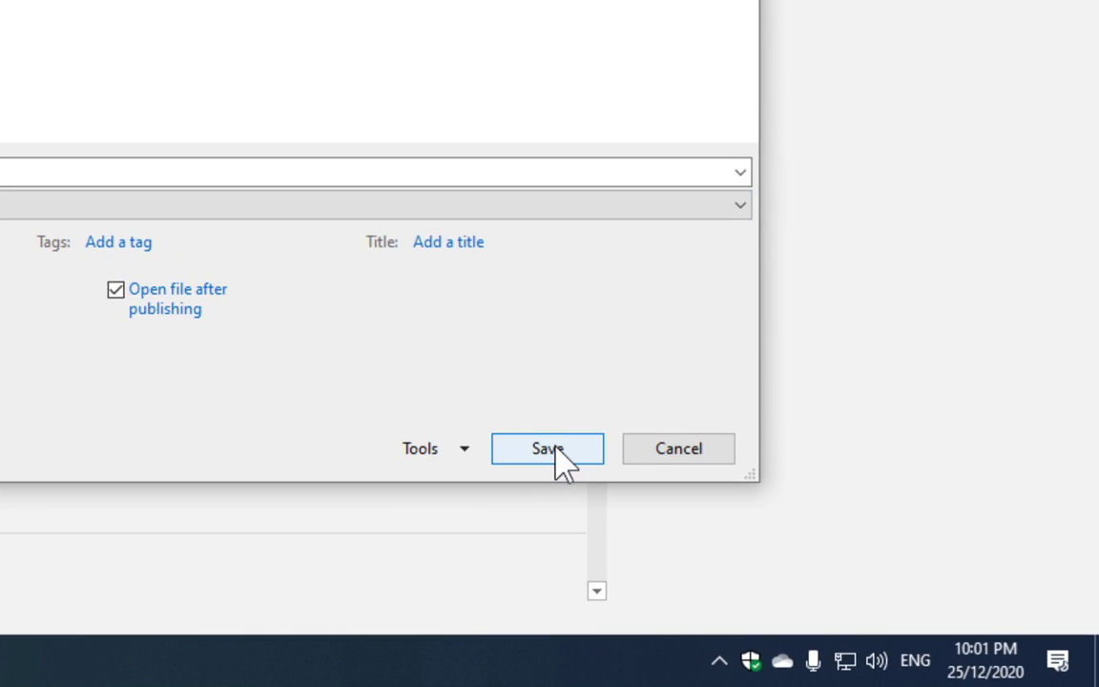
left_click(554, 447)
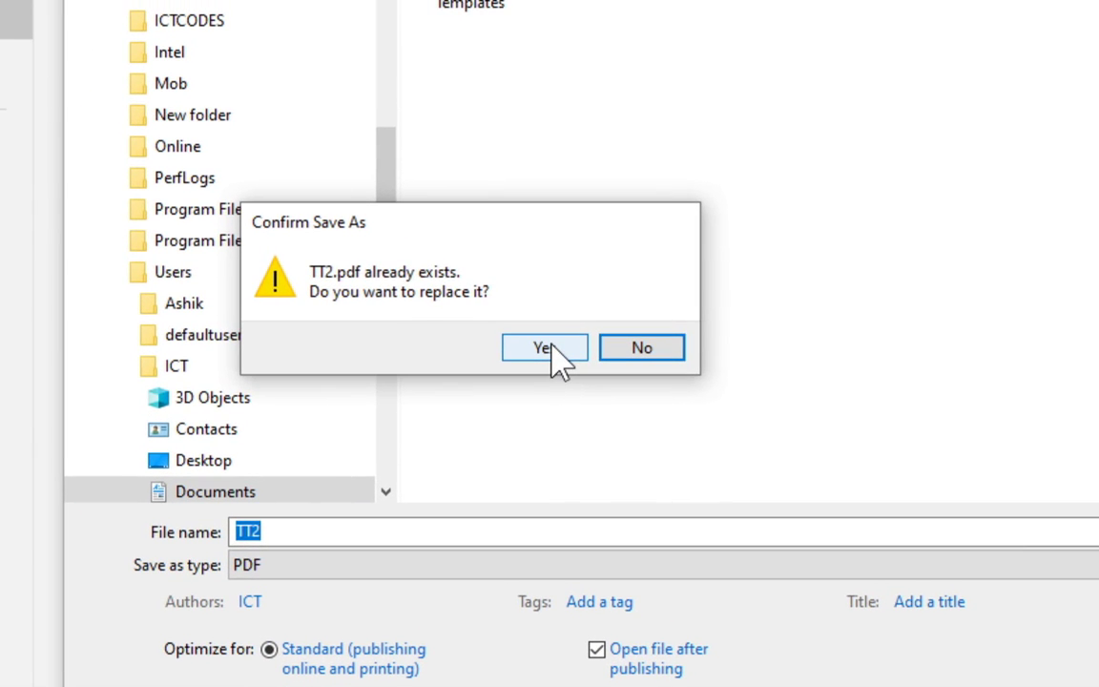
Confirm overwriting the existing TT2.pdf so the bordered timetable opens in the PDF viewer
left_click(553, 350)
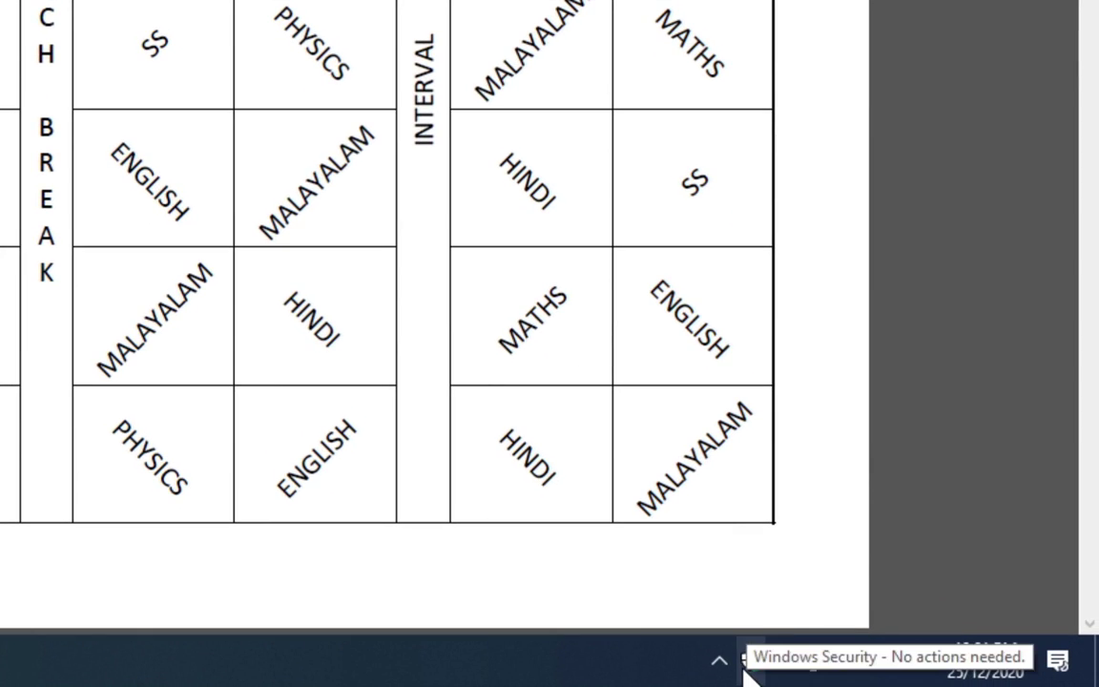
left_click(719, 661)
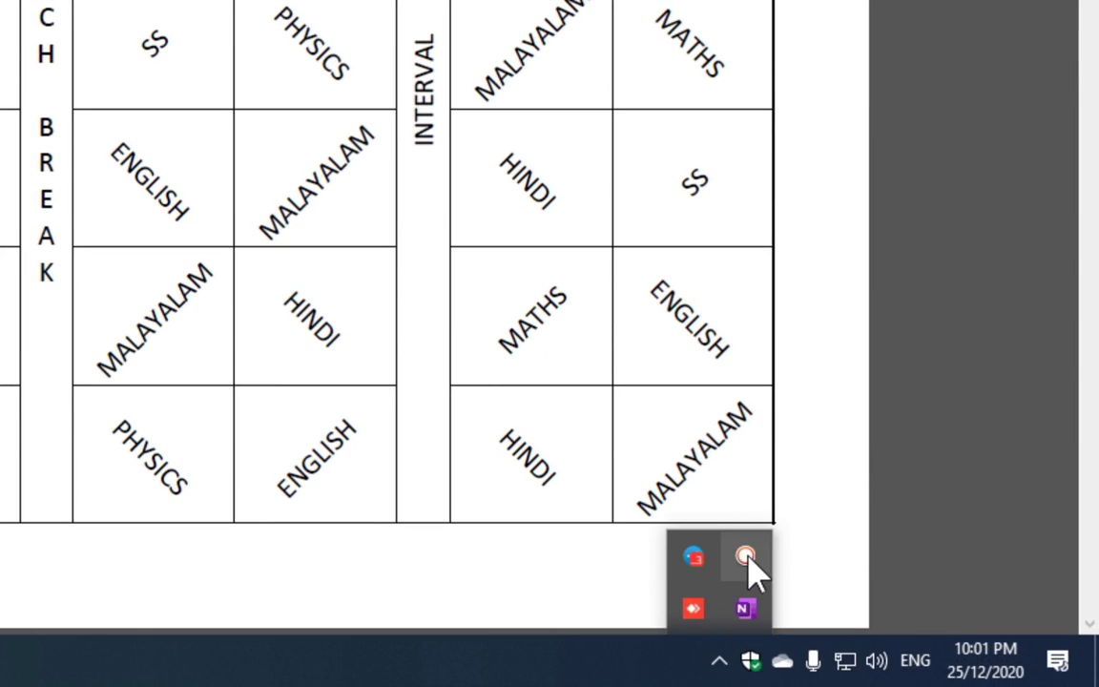